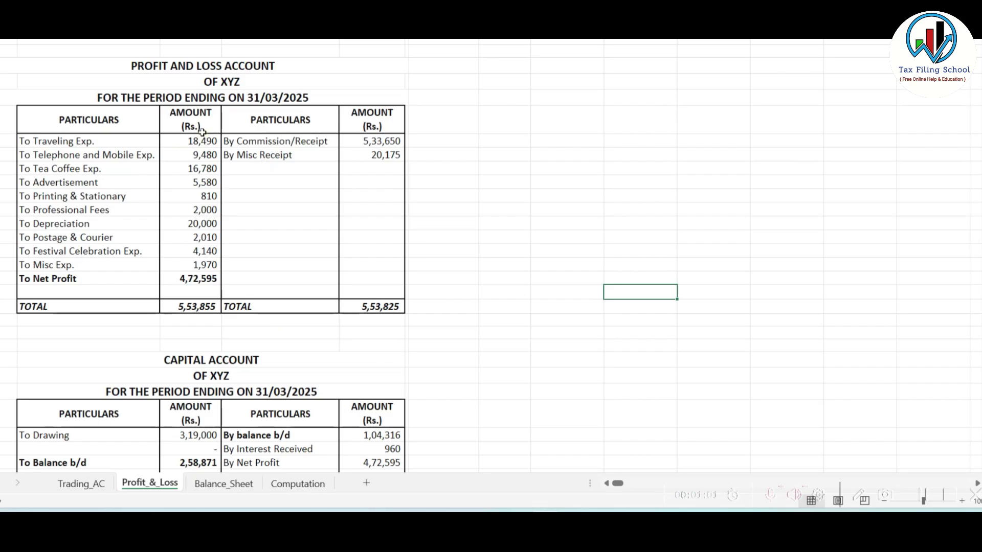
- Review the Profit & Loss, Balance Sheet and Computation sheets in the Excel workbook
{"action": "scroll", "coordinate": [228, 112], "scroll_direction": "down", "scroll_amount": 3}
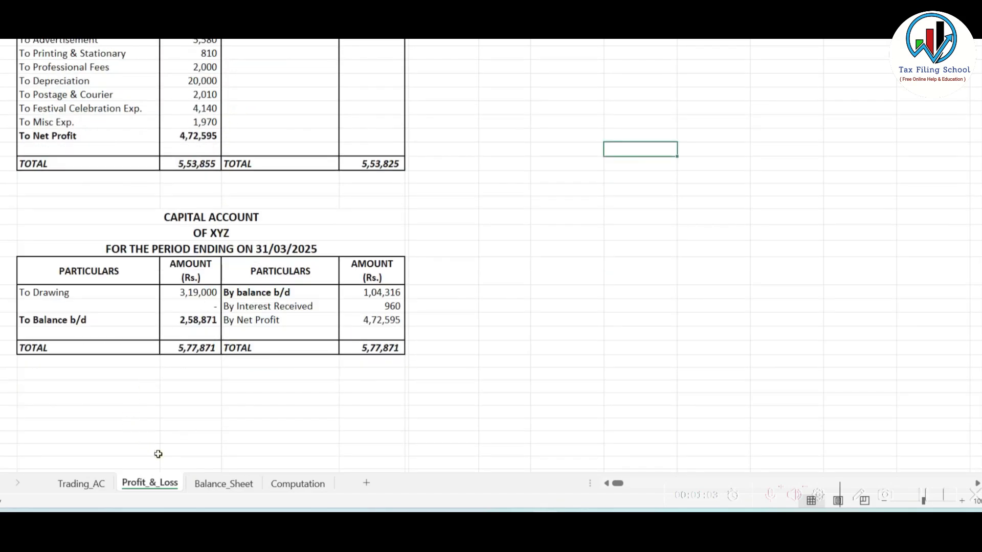
{"action": "left_click", "coordinate": [223, 482]}
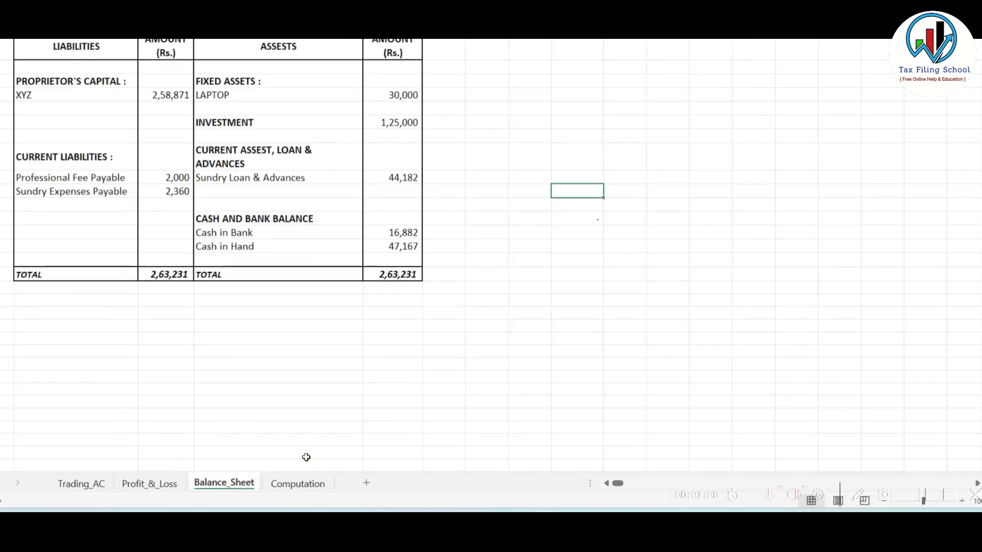
{"action": "left_click", "coordinate": [301, 484]}
{"action": "scroll", "coordinate": [358, 225], "scroll_direction": "down", "scroll_amount": 2}
{"action": "scroll", "coordinate": [358, 226], "scroll_direction": "up", "scroll_amount": 4}
{"action": "scroll", "coordinate": [358, 226], "scroll_direction": "down", "scroll_amount": 3}
{"action": "key", "text": "ctrl+Page_Up"}
- Check the Trading_AC and Balance Sheet, return to Profit & Loss, then switch to the e-Filing portal
{"action": "left_click", "coordinate": [81, 483]}
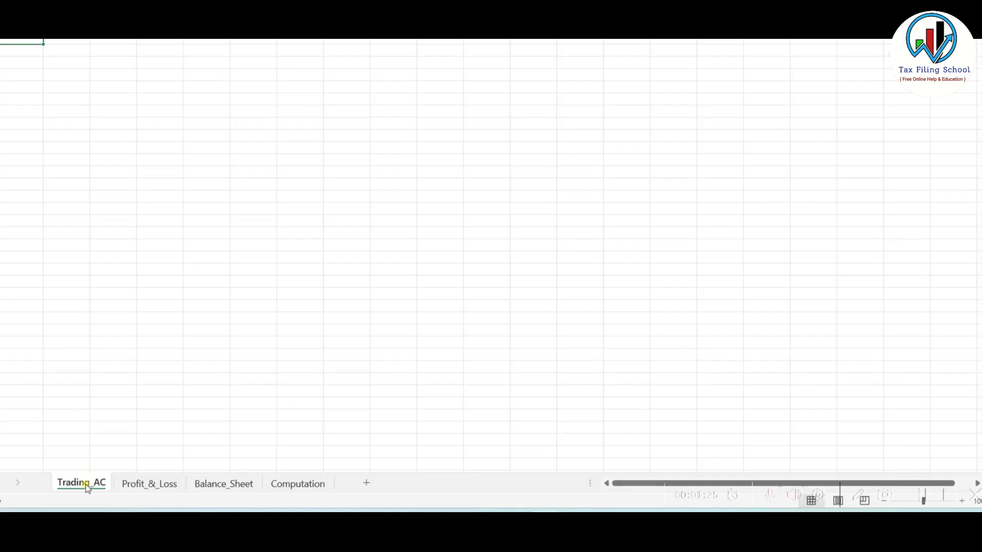
{"action": "left_click", "coordinate": [229, 486]}
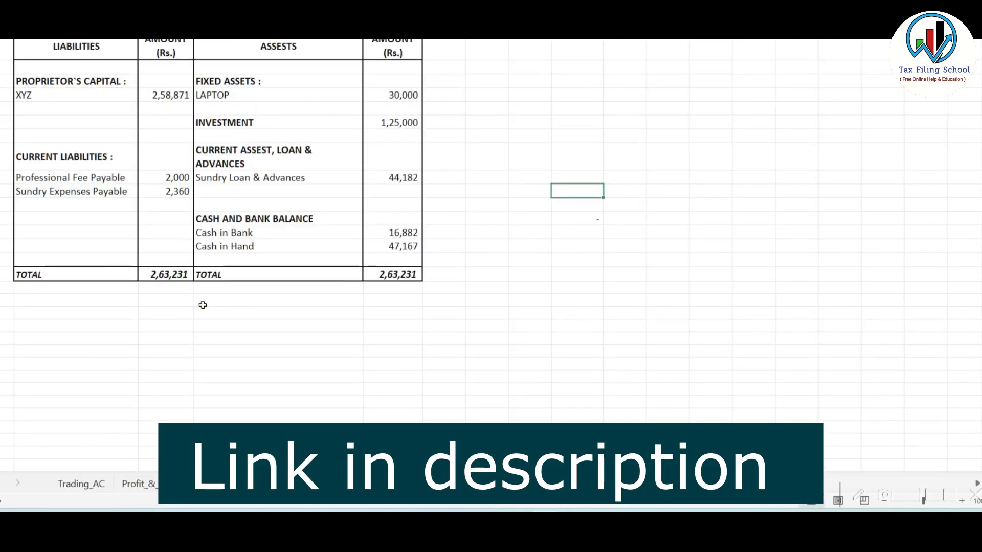
{"action": "scroll", "coordinate": [199, 302], "scroll_direction": "up", "scroll_amount": 2}
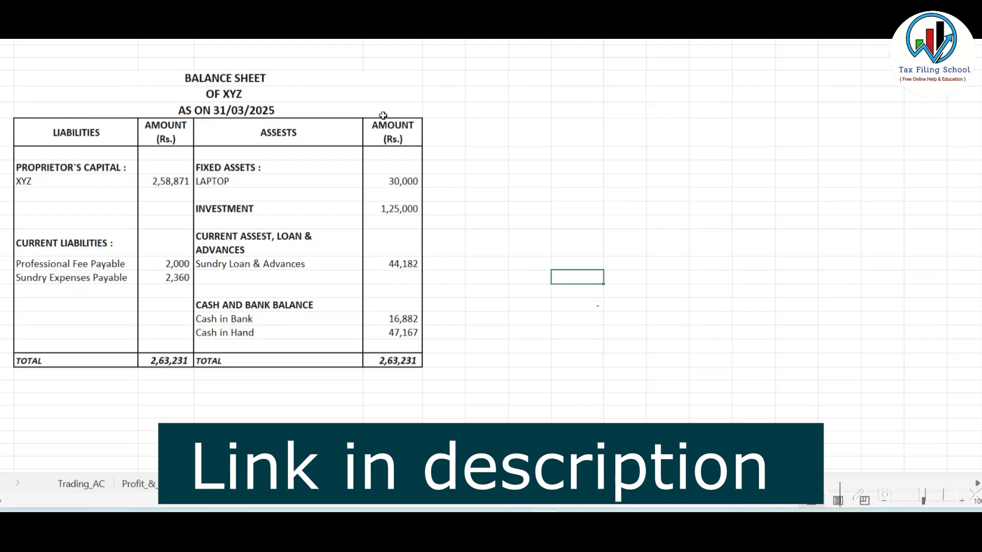
{"action": "left_click", "coordinate": [156, 484]}
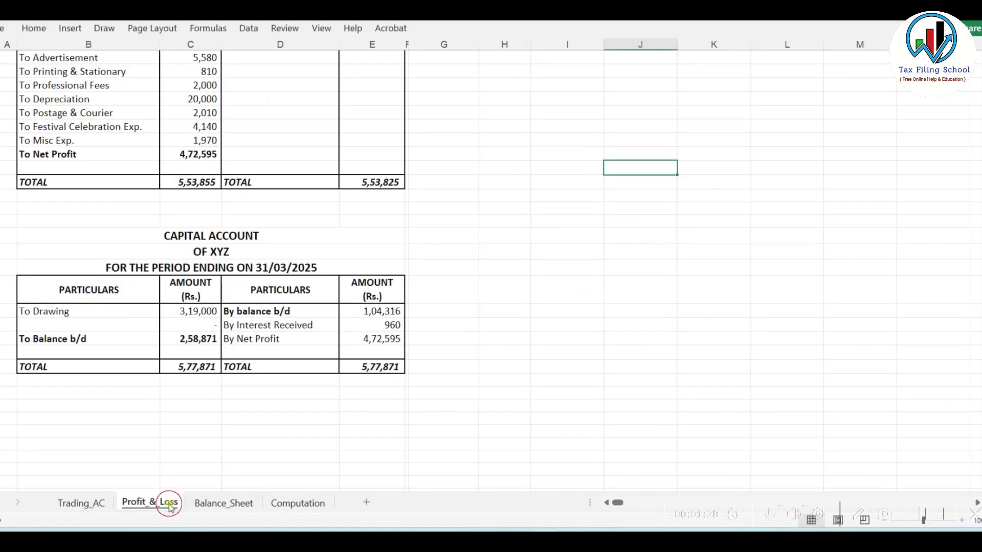
{"action": "scroll", "coordinate": [242, 285], "scroll_direction": "up", "scroll_amount": 3}
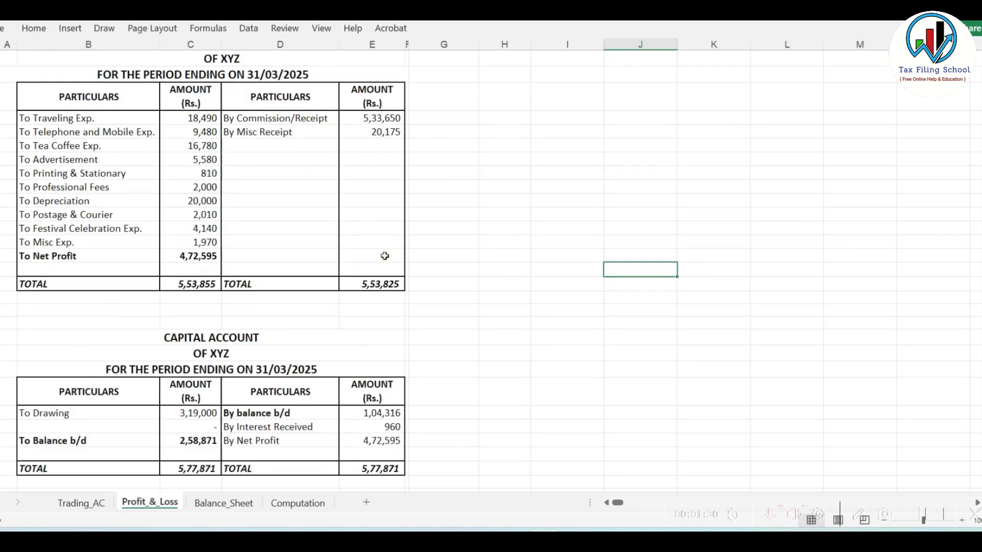
{"action": "key", "text": "alt+Tab"}
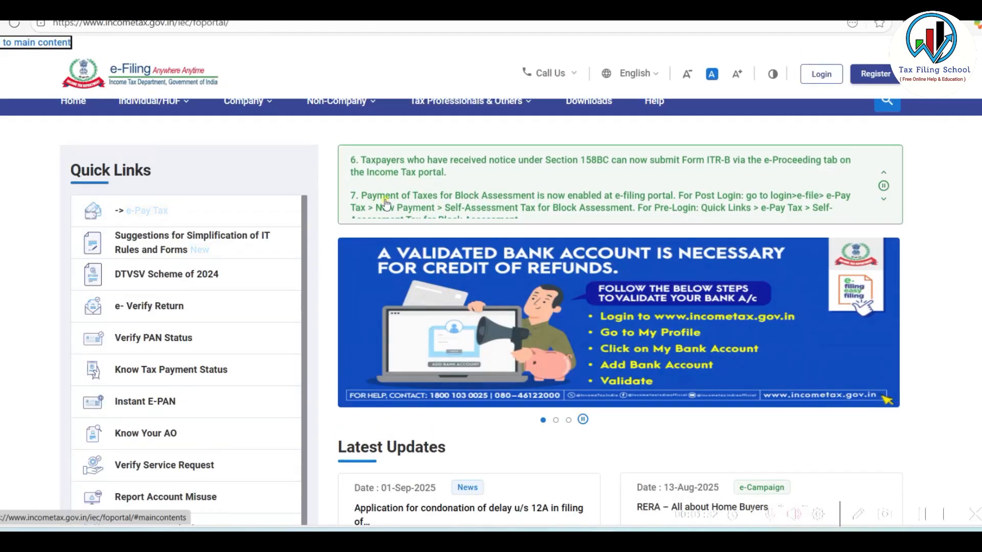
- Log in to the e-Filing portal and go to the Dashboard for AY 2025-26
{"action": "left_click", "coordinate": [827, 63]}
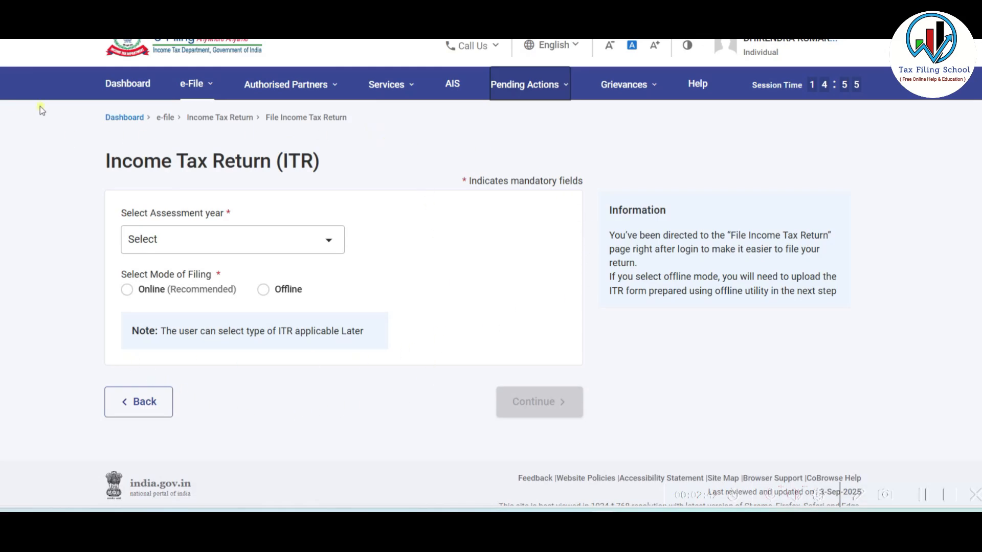
{"action": "left_click", "coordinate": [128, 84]}
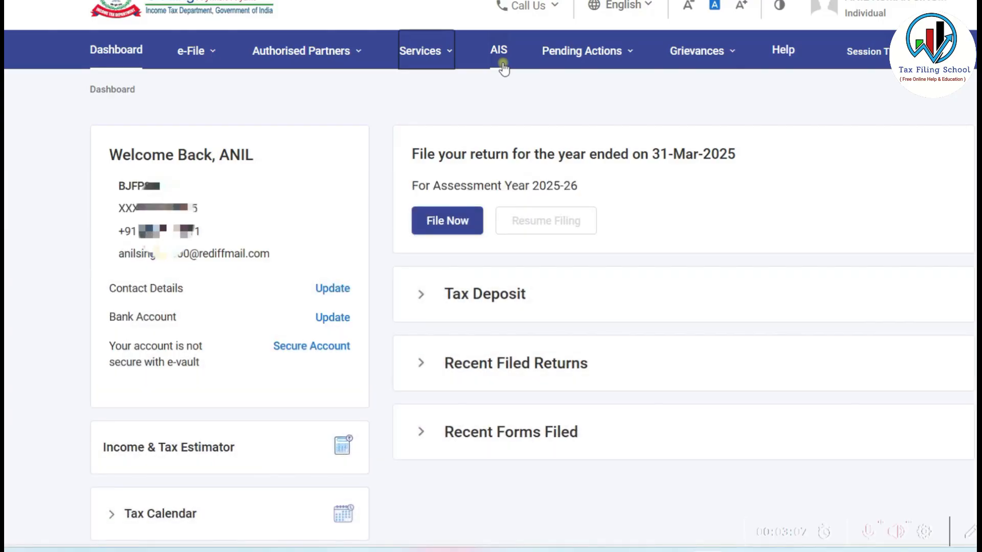
{"action": "left_click", "coordinate": [194, 50]}
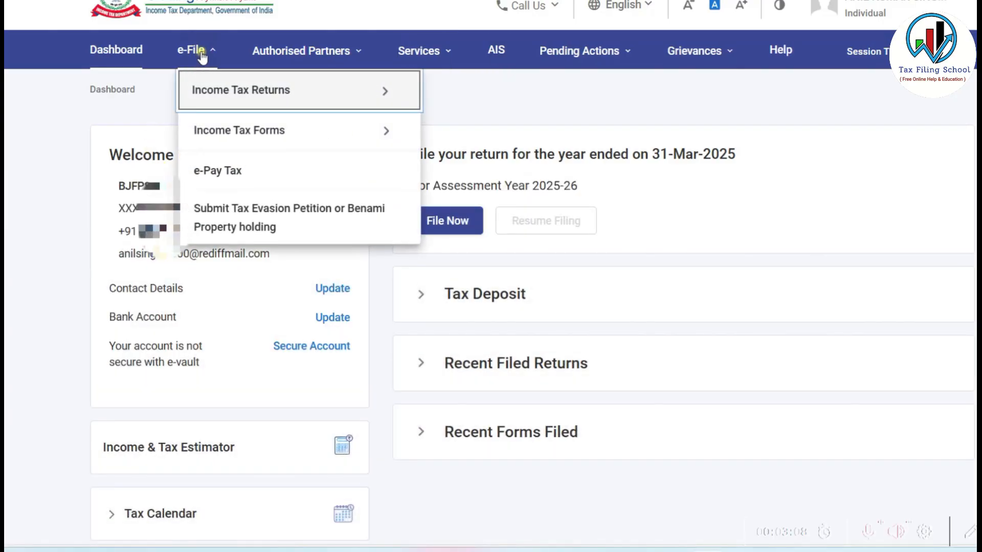
{"action": "mouse_move", "coordinate": [227, 93]}
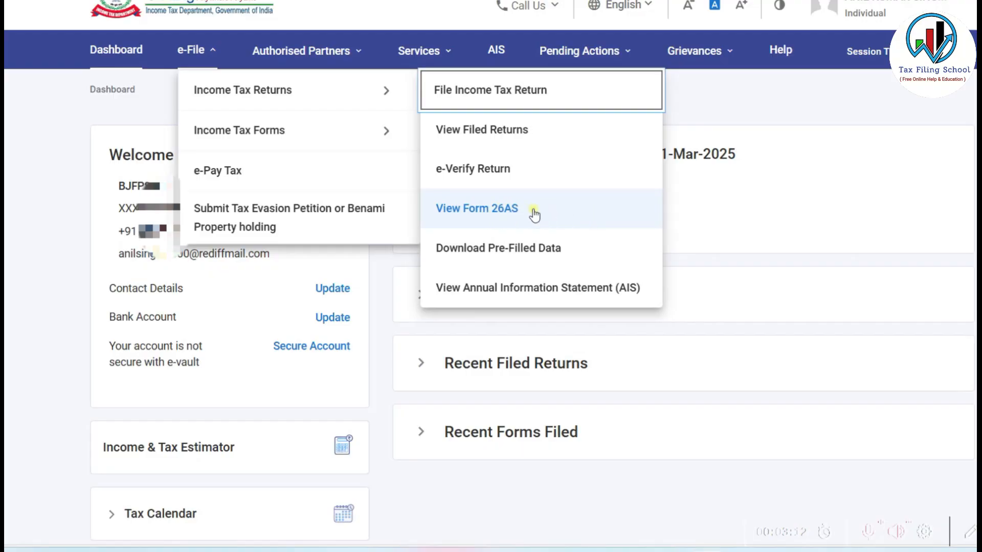
{"action": "left_click", "coordinate": [578, 215]}
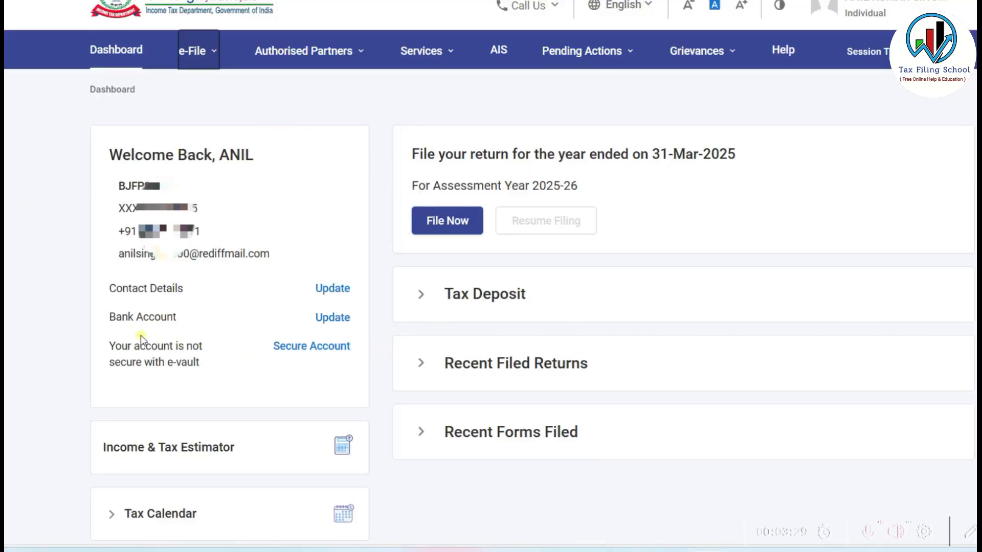
{"action": "left_click", "coordinate": [322, 320]}
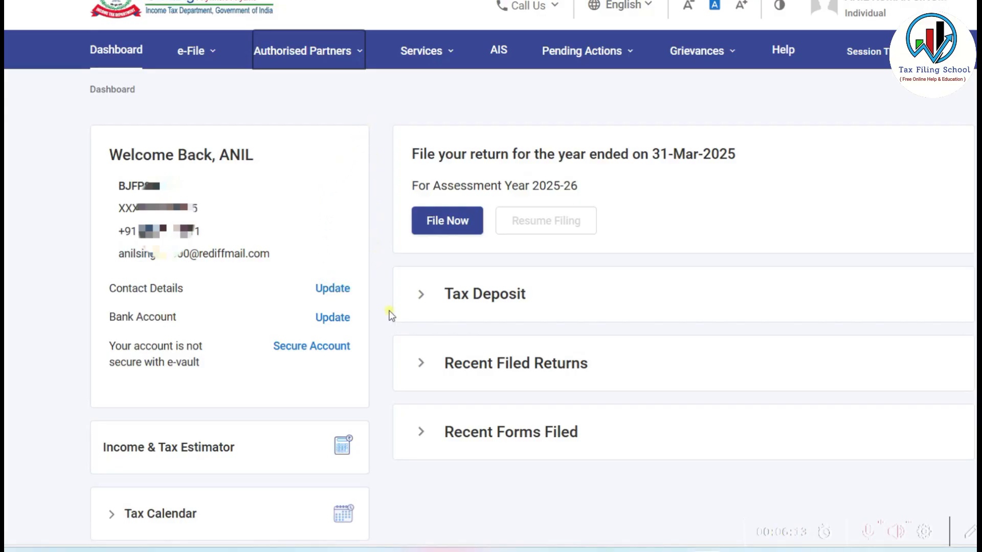
- Start a new online return filing for assessment year 2025-26
{"action": "left_click", "coordinate": [453, 224]}
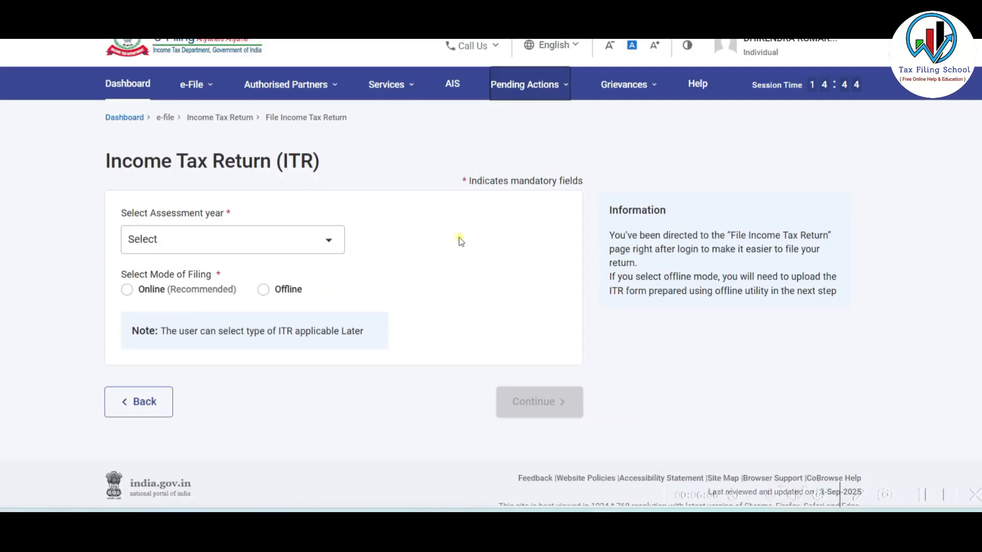
{"action": "left_click", "coordinate": [287, 236]}
{"action": "left_click", "coordinate": [241, 305]}
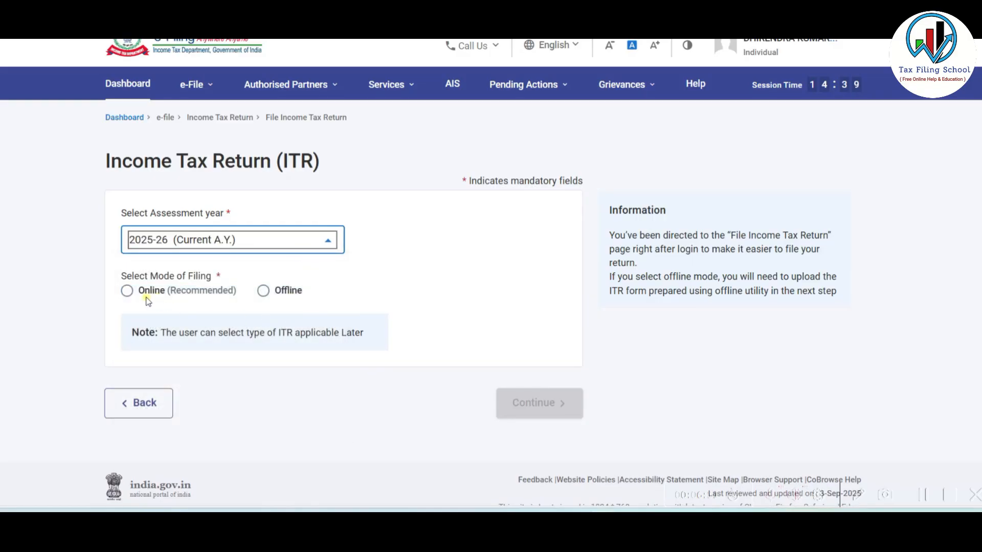
{"action": "left_click", "coordinate": [126, 292]}
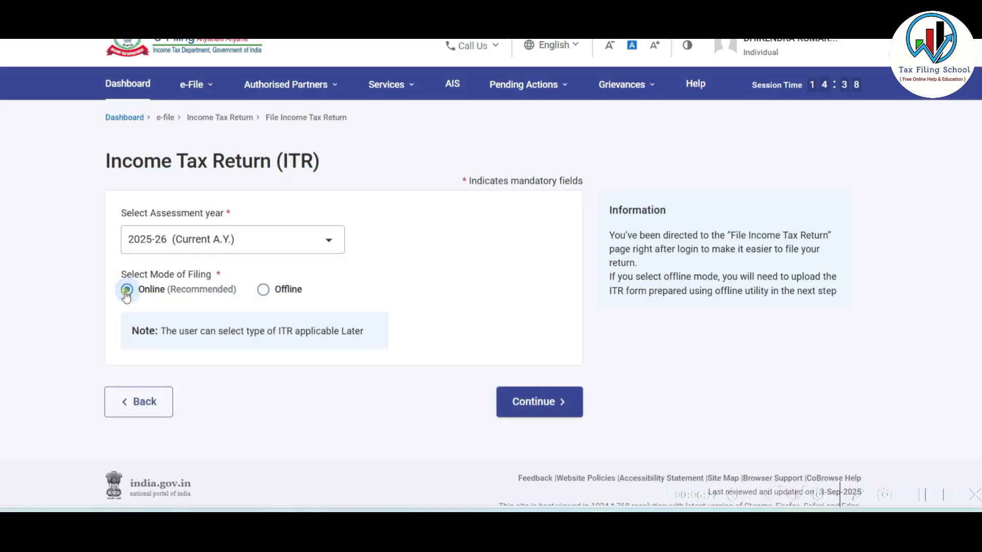
{"action": "left_click", "coordinate": [546, 404]}
{"action": "scroll", "coordinate": [573, 202], "scroll_direction": "down", "scroll_amount": 2}
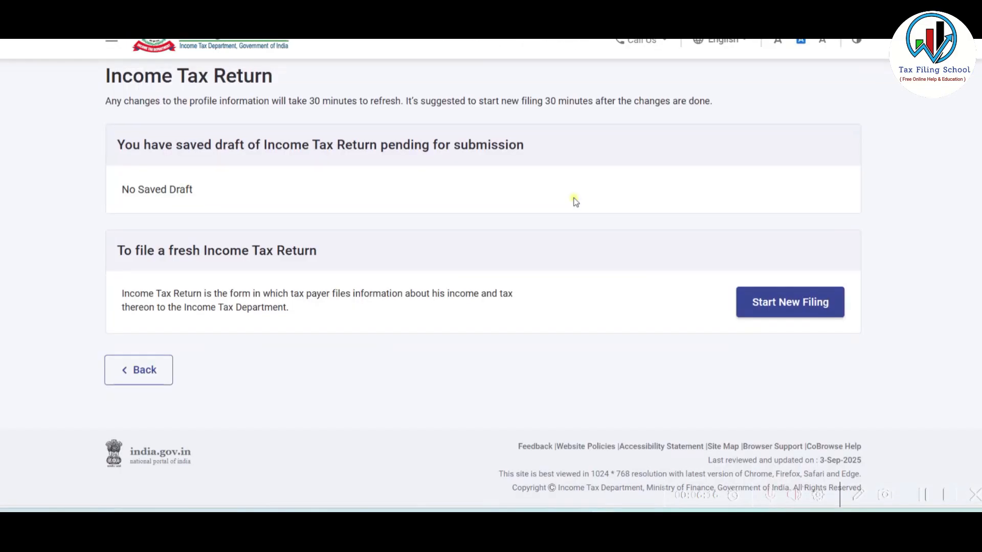
{"action": "left_click", "coordinate": [789, 307]}
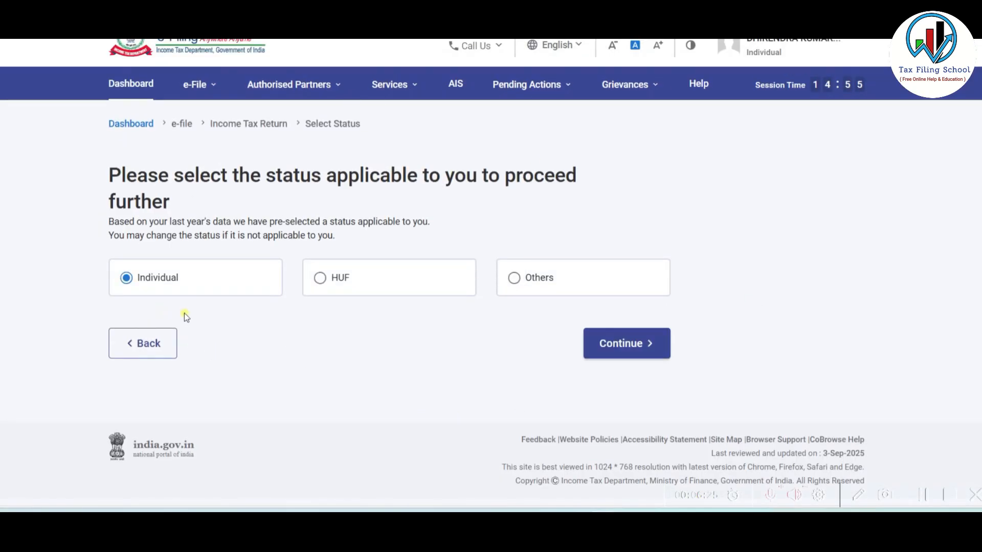
- Choose Individual status and the ITR-3 form, acknowledge the new regime notice, and begin filling
{"action": "left_click", "coordinate": [645, 345]}
{"action": "left_click", "coordinate": [228, 284]}
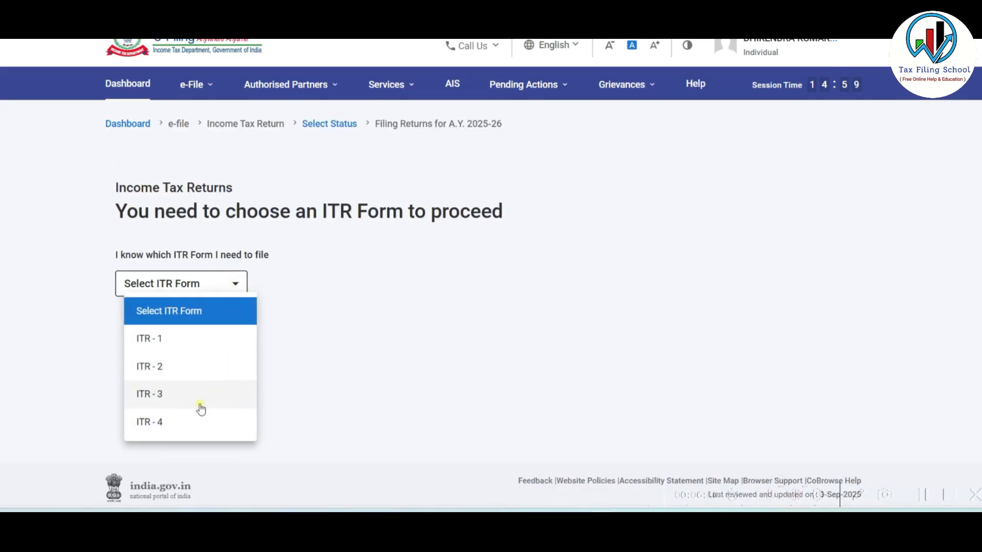
{"action": "left_click", "coordinate": [217, 398]}
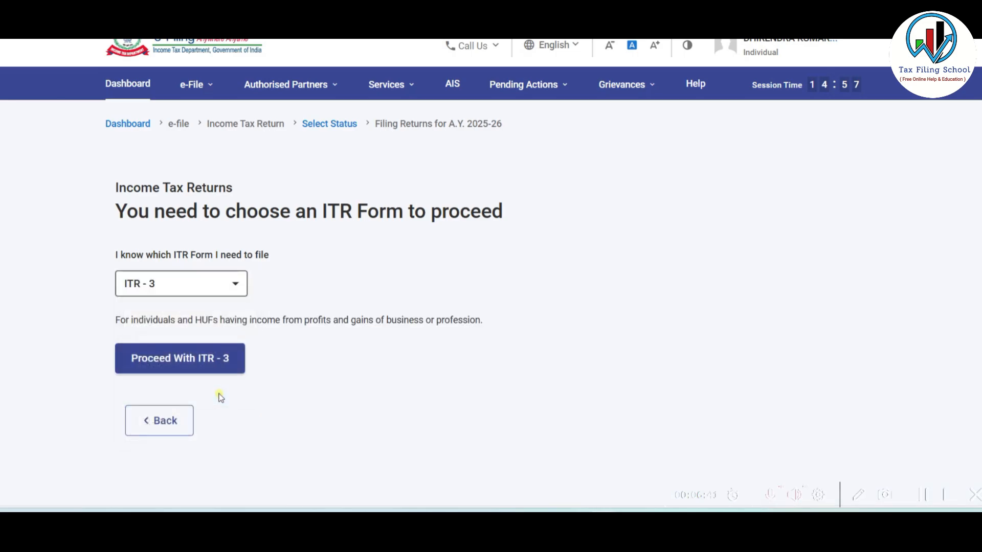
{"action": "left_click", "coordinate": [214, 360]}
{"action": "left_click", "coordinate": [484, 356]}
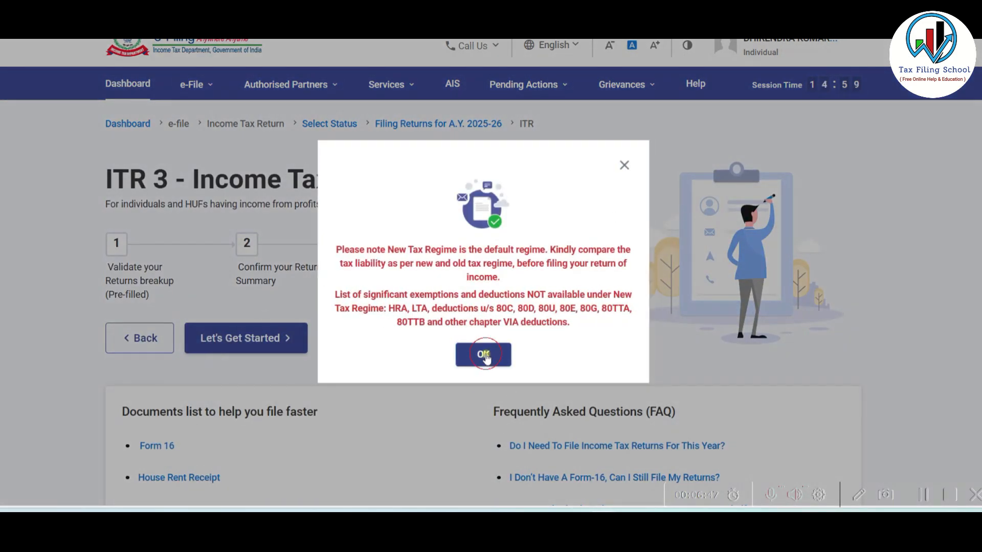
{"action": "left_click", "coordinate": [246, 339]}
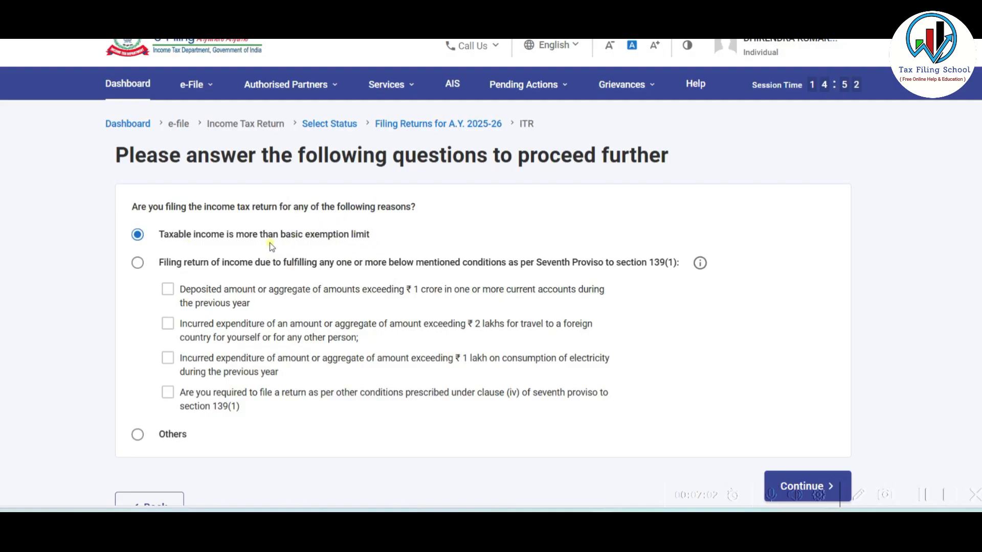
- Submit the filing reason and browse the Business and Income schedule categories
{"action": "scroll", "coordinate": [281, 243], "scroll_direction": "down", "scroll_amount": 3}
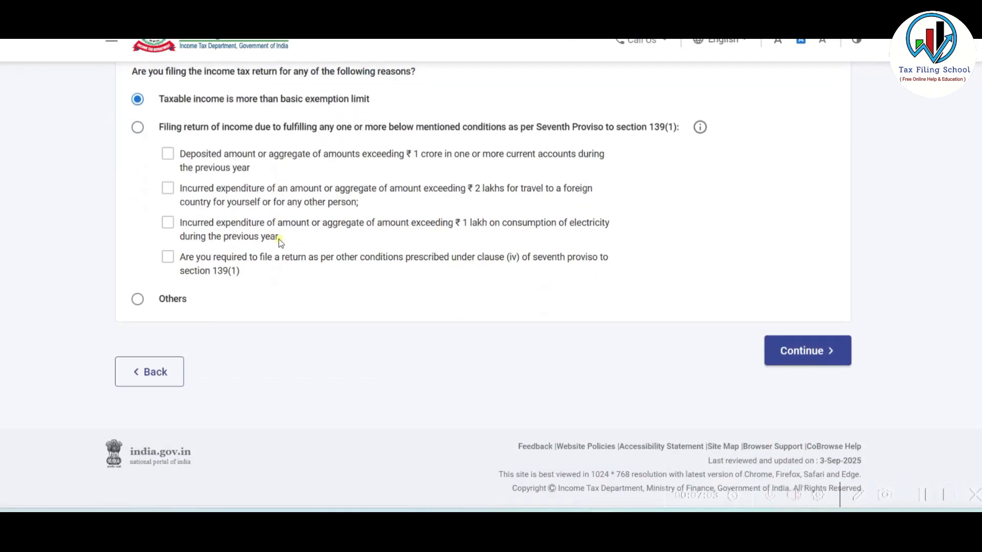
{"action": "left_click", "coordinate": [807, 350]}
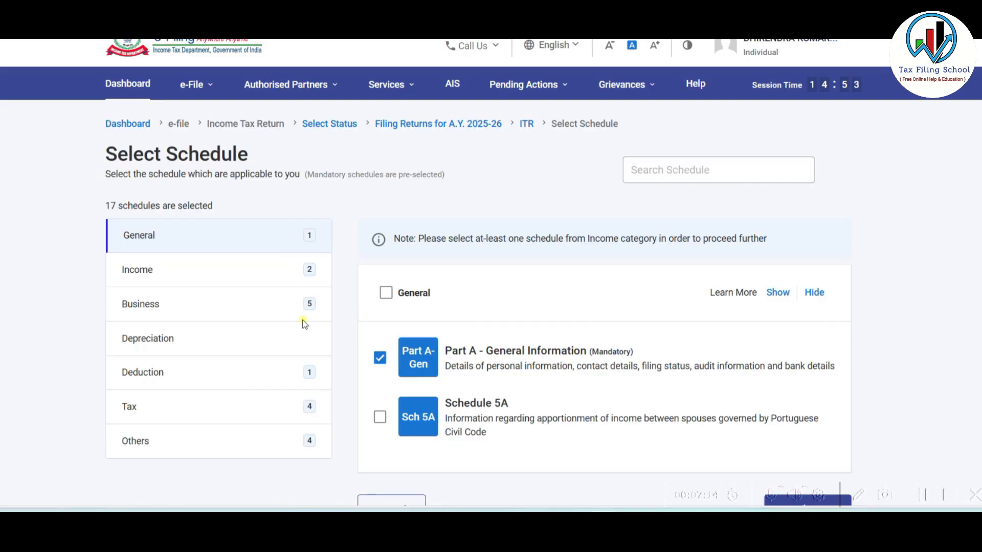
{"action": "left_click", "coordinate": [200, 307]}
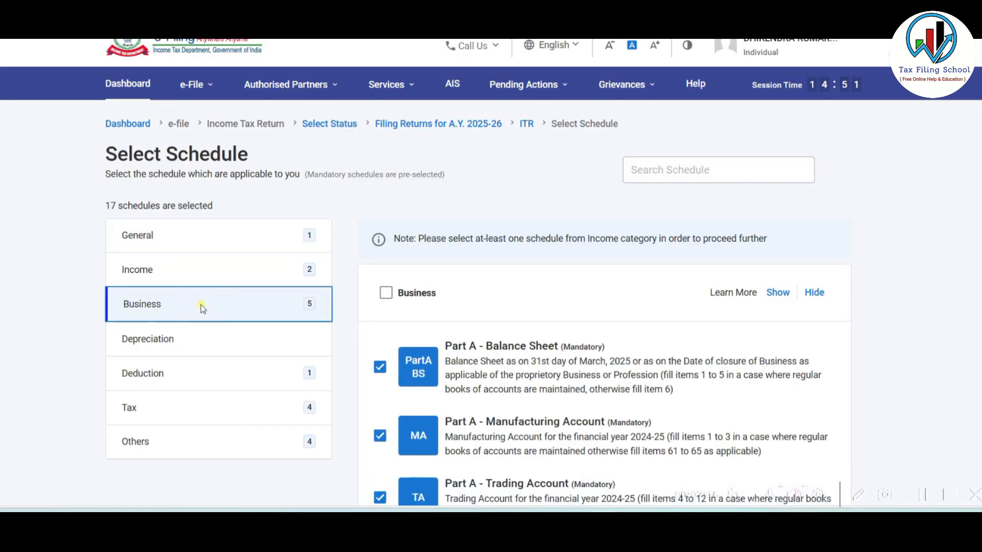
{"action": "scroll", "coordinate": [605, 245], "scroll_direction": "down", "scroll_amount": 3}
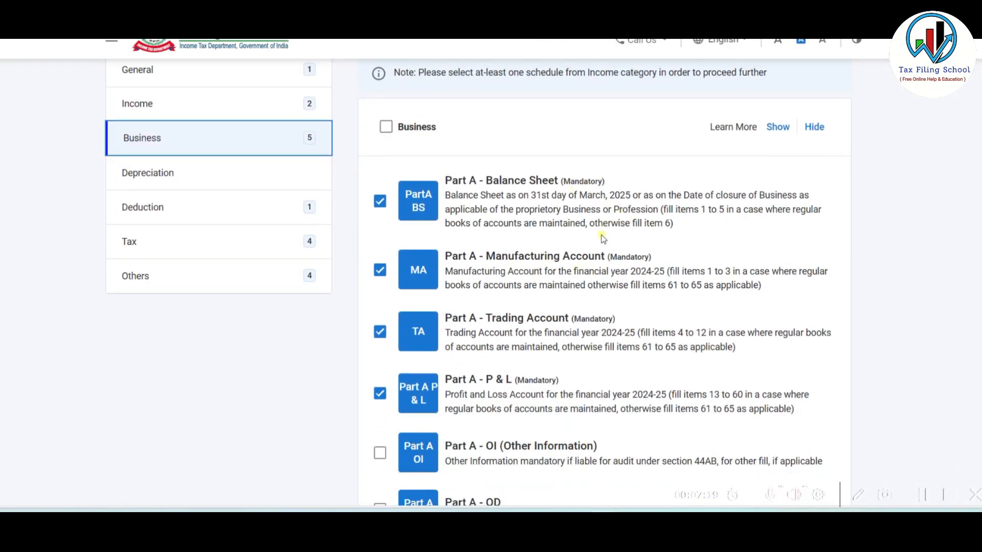
{"action": "scroll", "coordinate": [612, 270], "scroll_direction": "down", "scroll_amount": 1}
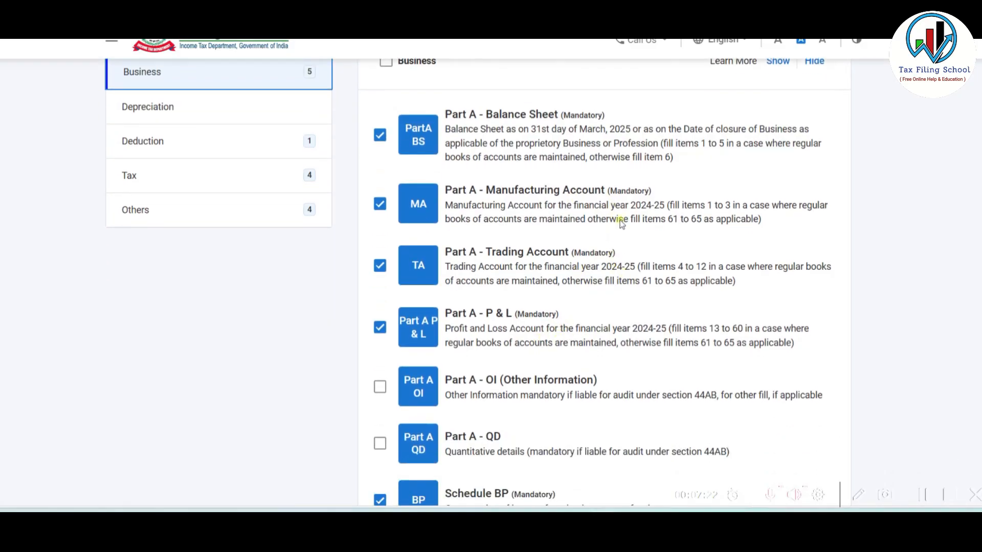
{"action": "scroll", "coordinate": [581, 296], "scroll_direction": "down", "scroll_amount": 6}
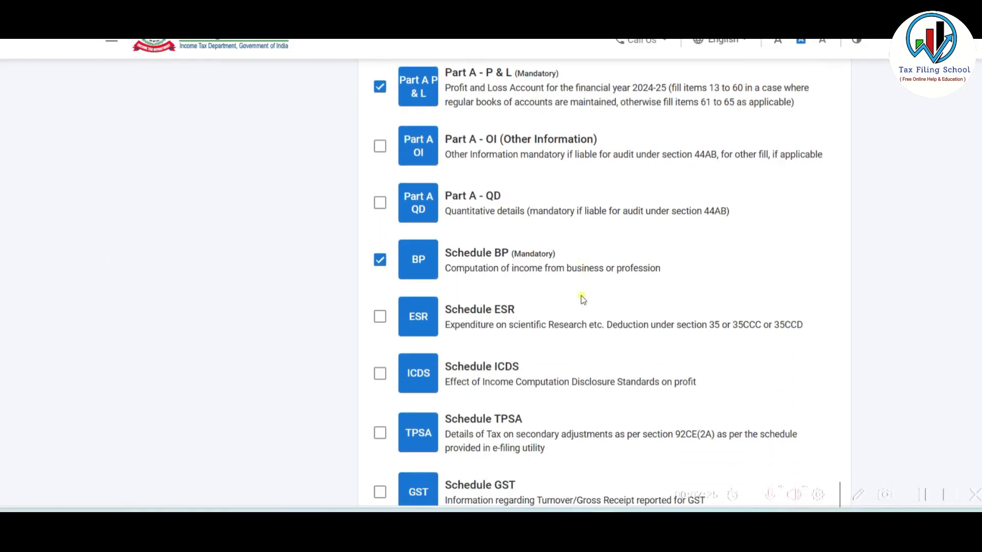
{"action": "scroll", "coordinate": [580, 296], "scroll_direction": "up", "scroll_amount": 5}
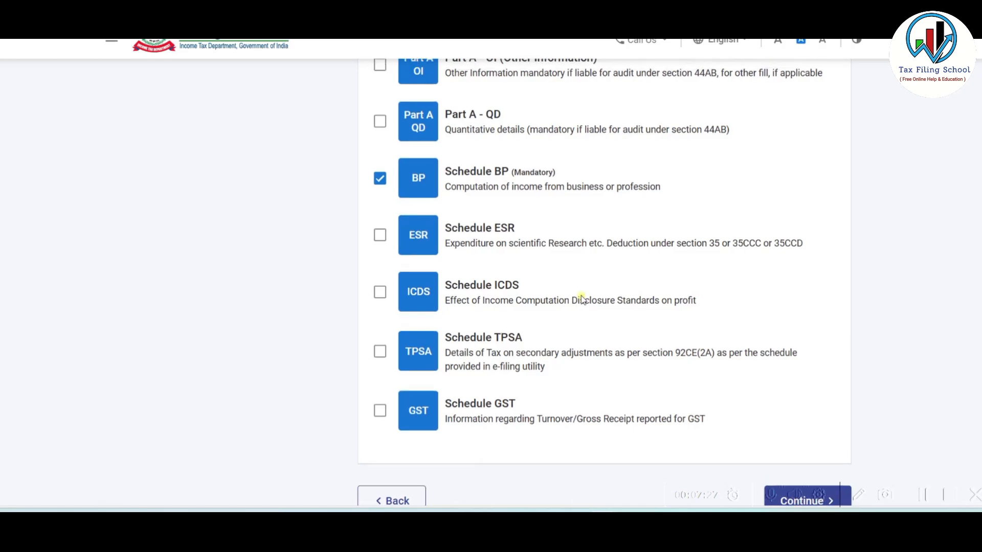
{"action": "scroll", "coordinate": [581, 295], "scroll_direction": "up", "scroll_amount": 5}
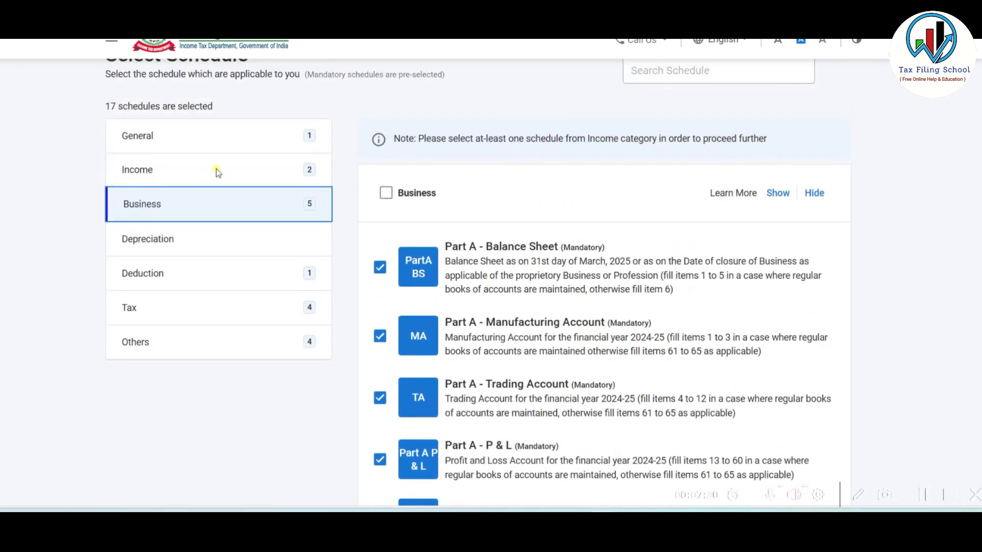
{"action": "left_click", "coordinate": [218, 171]}
{"action": "scroll", "coordinate": [610, 249], "scroll_direction": "down", "scroll_amount": 5}
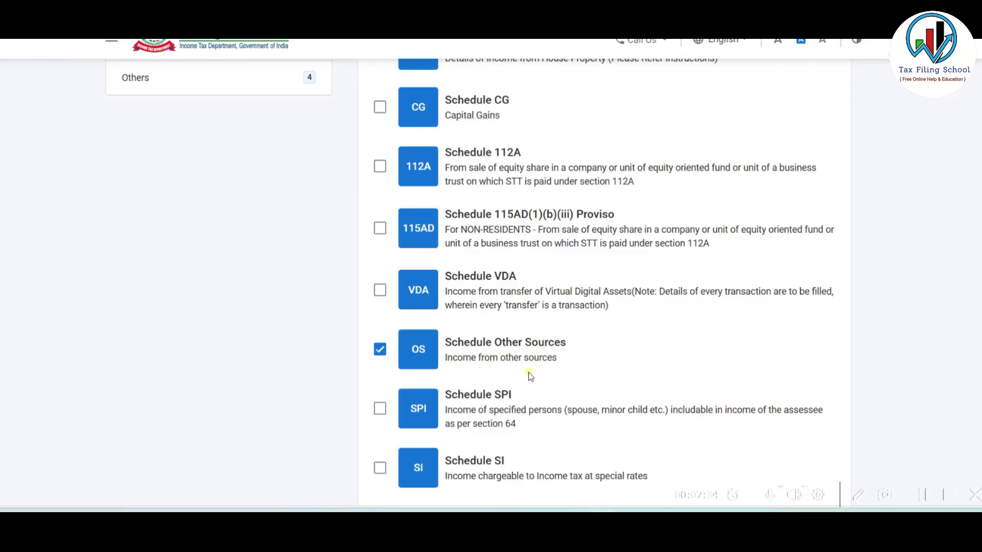
{"action": "scroll", "coordinate": [518, 351], "scroll_direction": "up", "scroll_amount": 5}
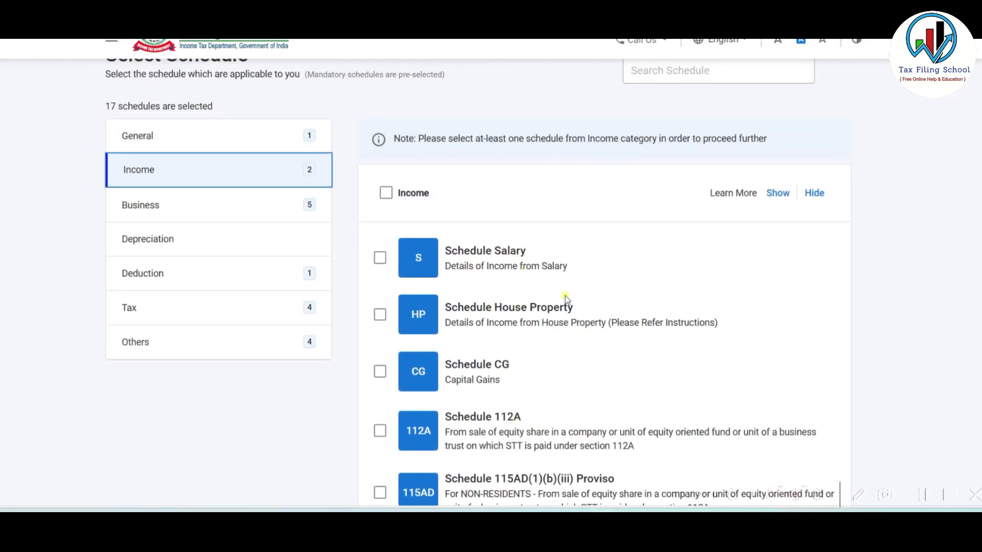
{"action": "scroll", "coordinate": [565, 296], "scroll_direction": "down", "scroll_amount": 2}
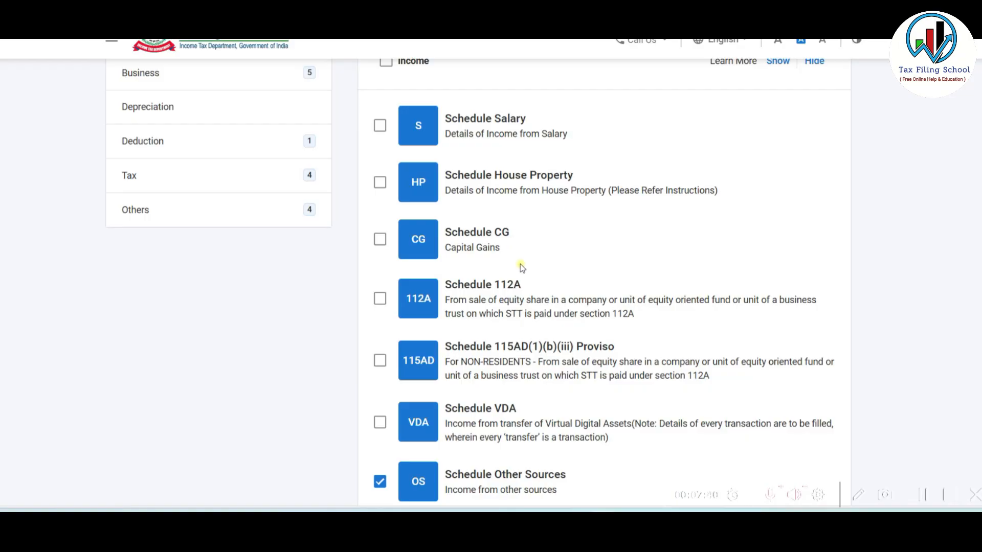
{"action": "scroll", "coordinate": [520, 264], "scroll_direction": "up", "scroll_amount": 2}
- Add schedules DPM-DOA and DEP from the Depreciation category
{"action": "left_click", "coordinate": [211, 239]}
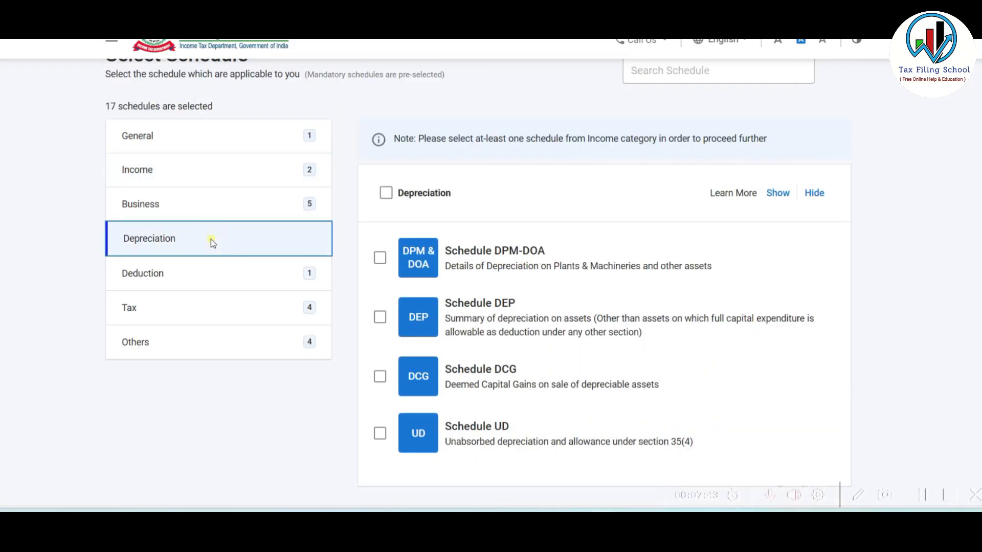
{"action": "scroll", "coordinate": [544, 244], "scroll_direction": "down", "scroll_amount": 1}
{"action": "left_click", "coordinate": [379, 191]}
{"action": "left_click", "coordinate": [380, 251]}
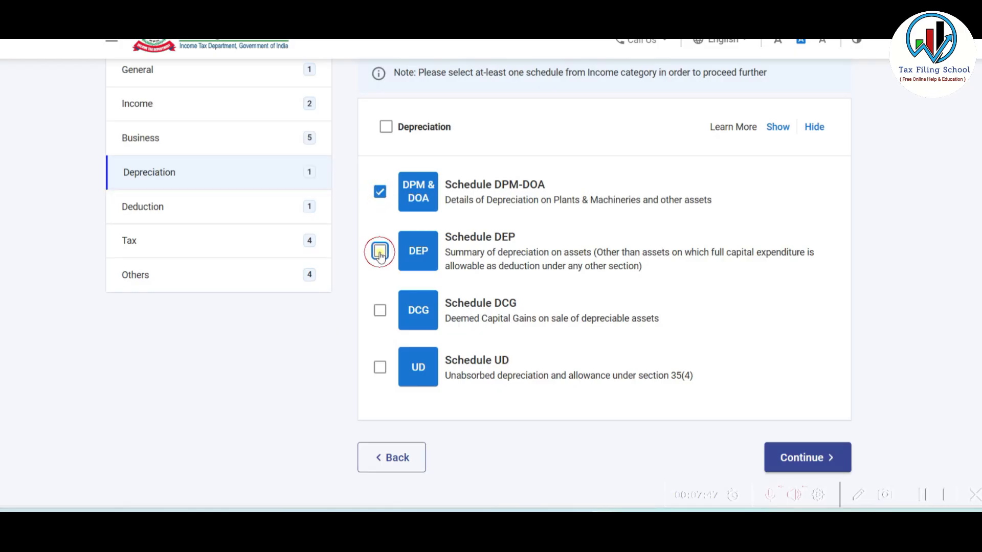
- Remove the Tax deferred on ESOP schedule and continue to the return summary
{"action": "left_click", "coordinate": [261, 249]}
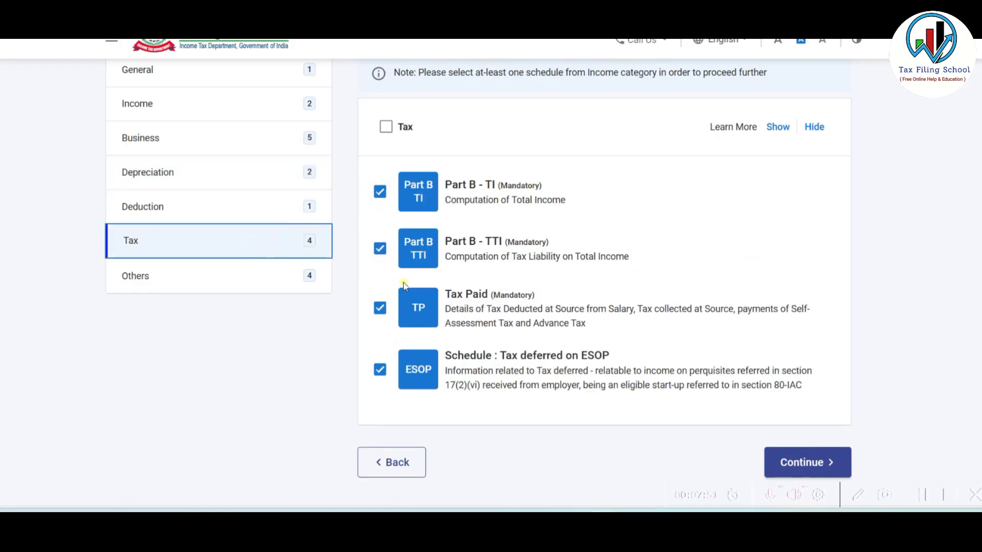
{"action": "left_click", "coordinate": [382, 373]}
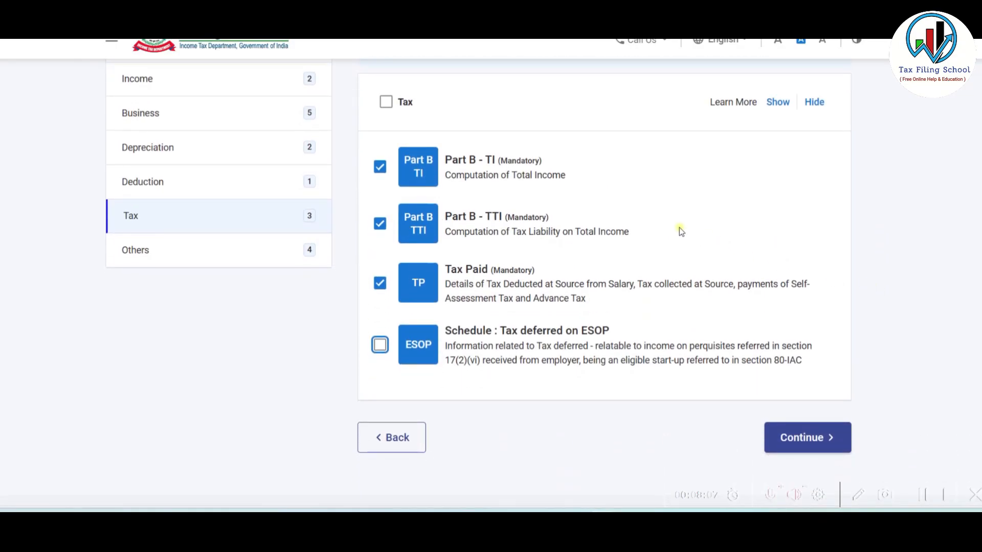
{"action": "scroll", "coordinate": [746, 209], "scroll_direction": "down", "scroll_amount": 1}
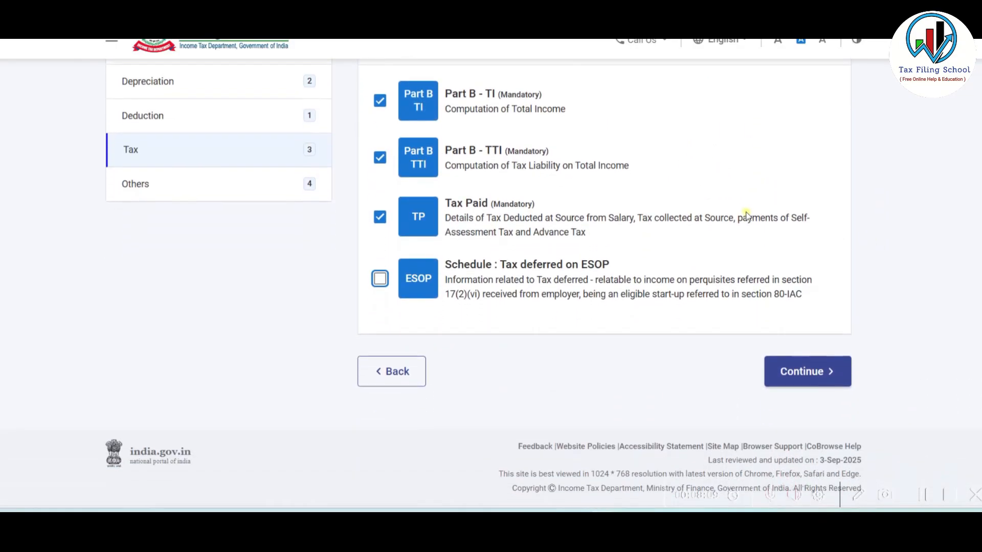
{"action": "left_click", "coordinate": [805, 374]}
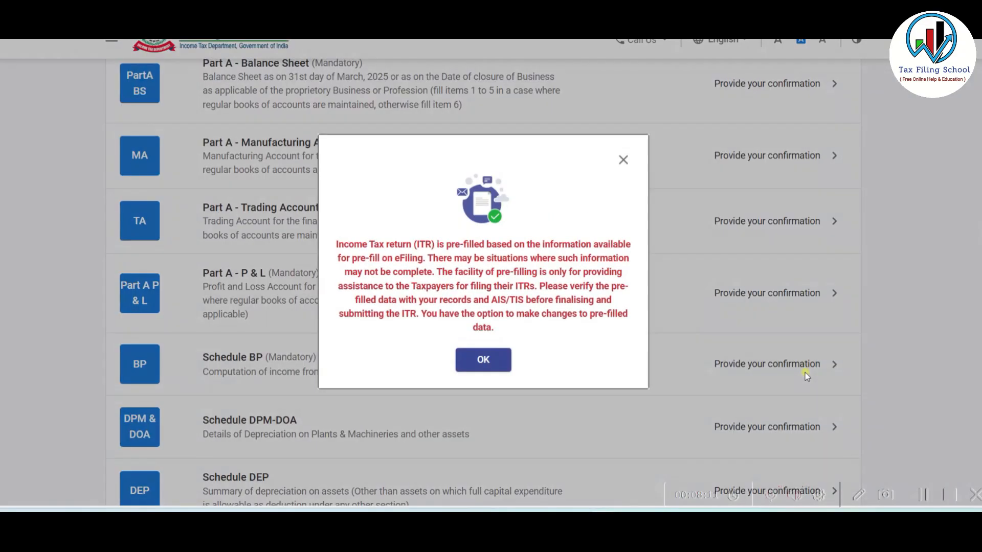
- In Part A General Information, set the Filing Status due date to 31st July or extended
{"action": "left_click", "coordinate": [482, 364]}
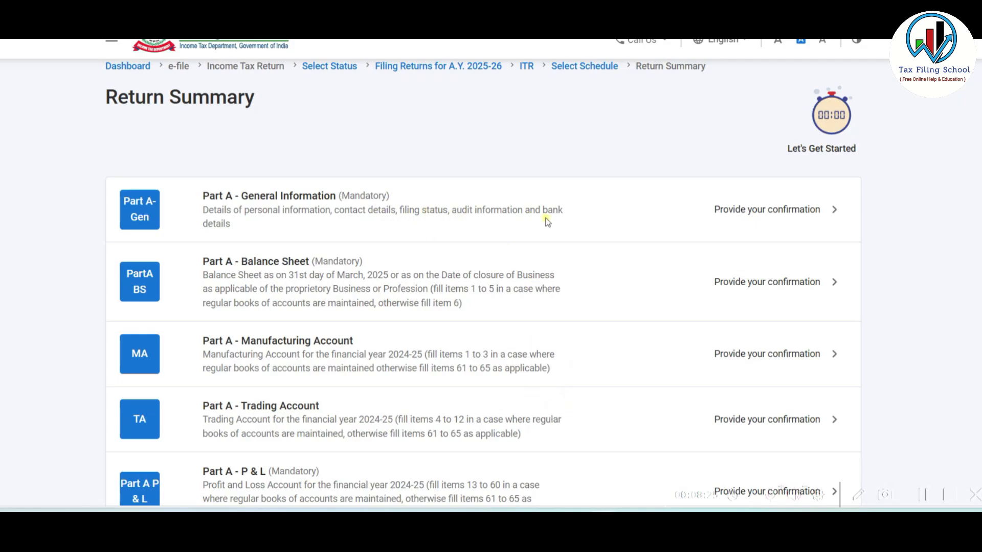
{"action": "left_click", "coordinate": [577, 215]}
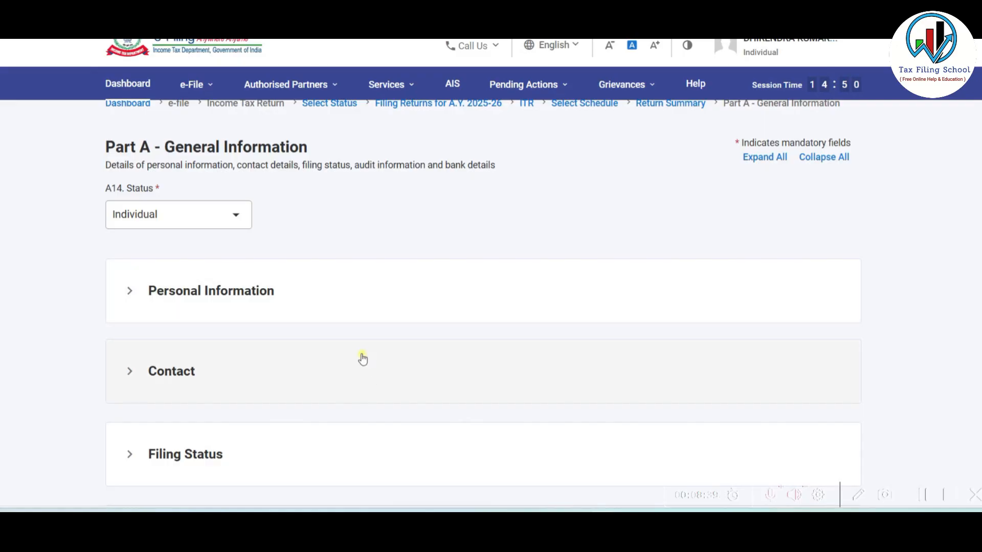
{"action": "scroll", "coordinate": [363, 358], "scroll_direction": "down", "scroll_amount": 3}
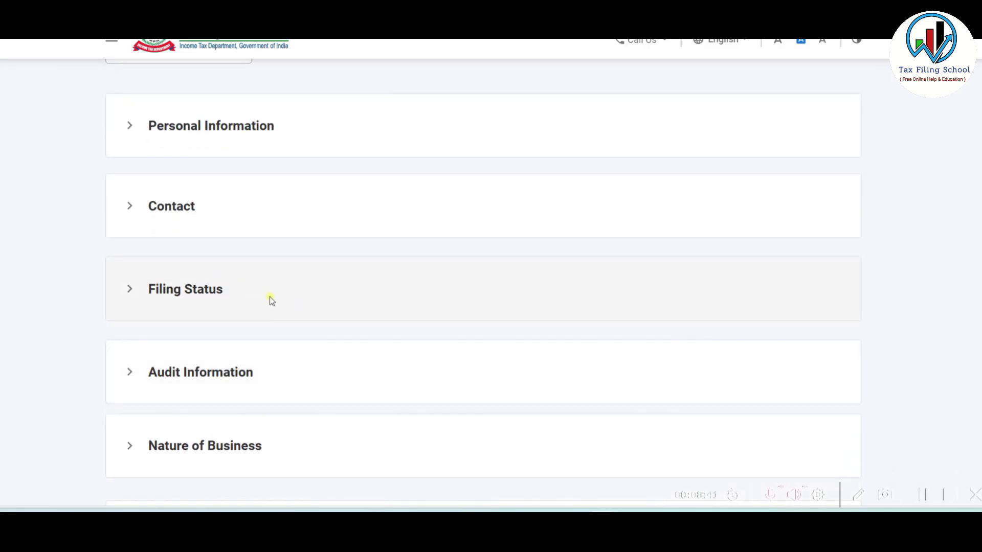
{"action": "left_click", "coordinate": [271, 299]}
{"action": "scroll", "coordinate": [300, 287], "scroll_direction": "down", "scroll_amount": 2}
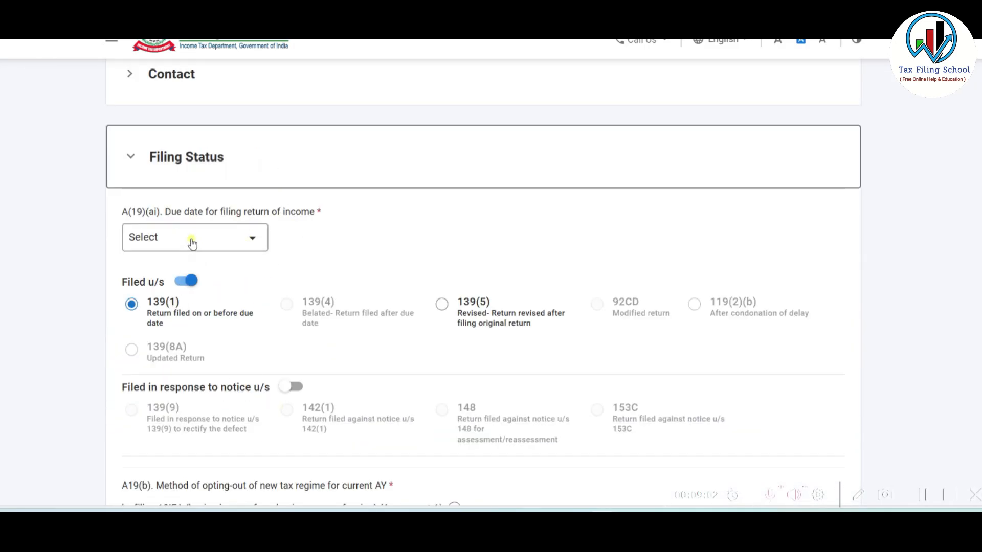
{"action": "left_click", "coordinate": [249, 240]}
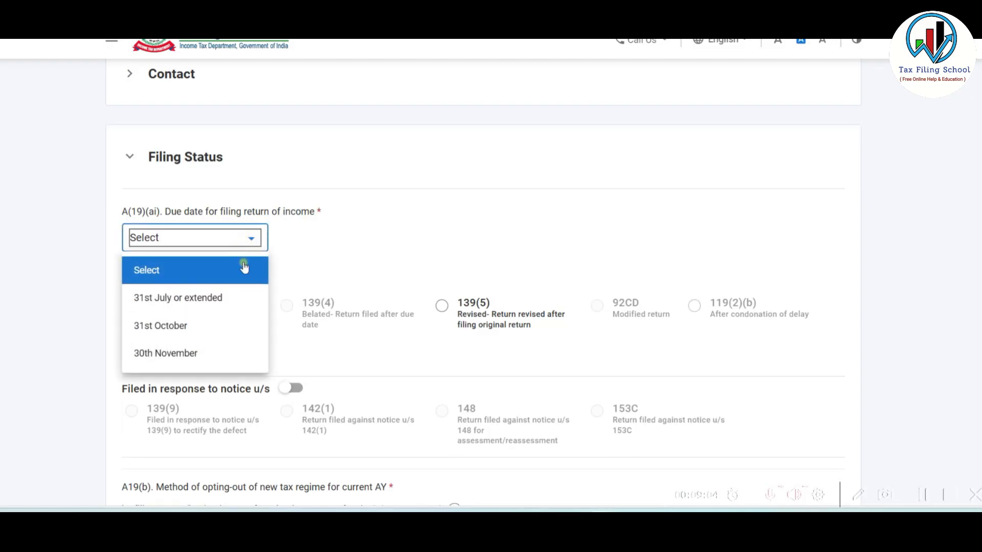
{"action": "left_click", "coordinate": [224, 301]}
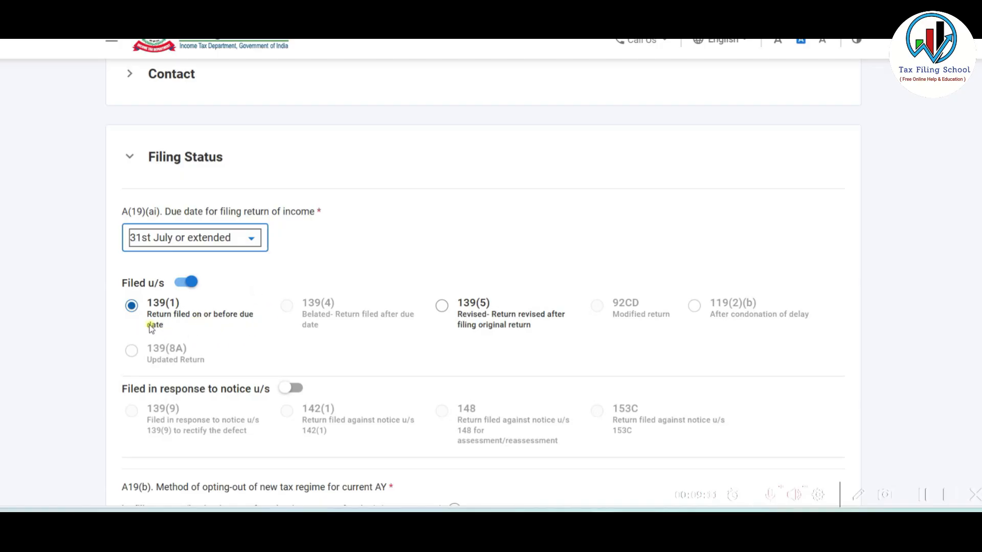
- Choose Answer set A (opting out via 10IEA) and answer No for AY 2024-25 opt-out
{"action": "scroll", "coordinate": [228, 305], "scroll_direction": "down", "scroll_amount": 5}
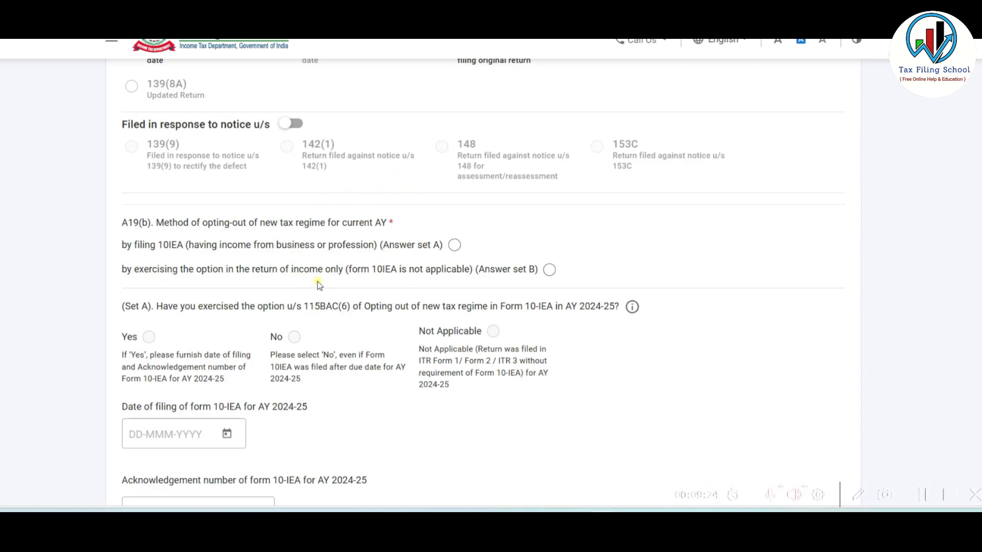
{"action": "left_click", "coordinate": [454, 245]}
{"action": "scroll", "coordinate": [453, 248], "scroll_direction": "down", "scroll_amount": 3}
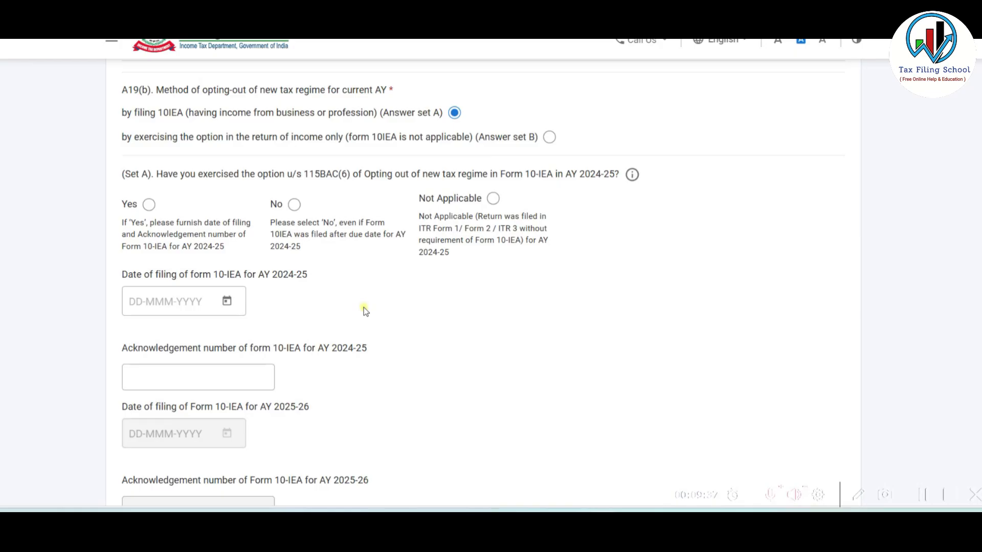
{"action": "left_click", "coordinate": [294, 205]}
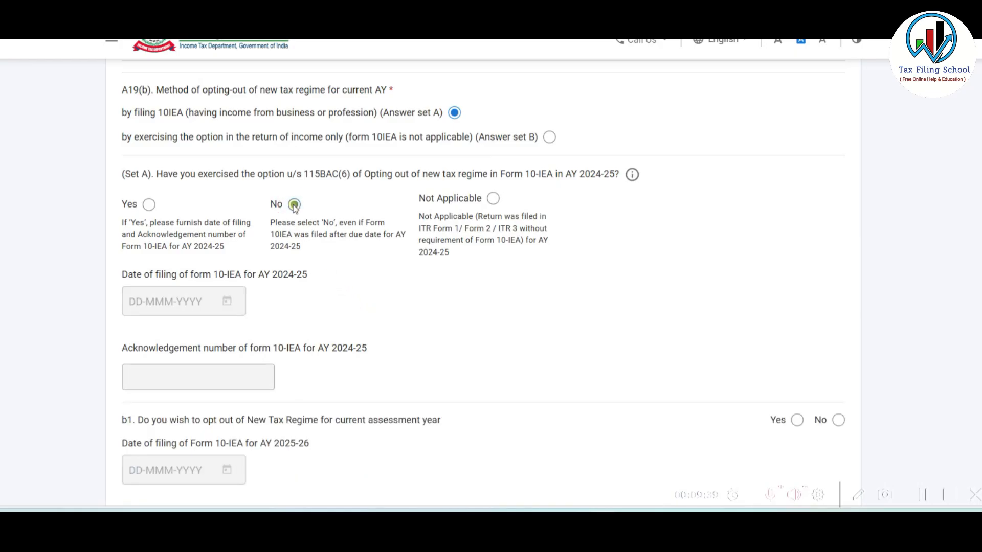
{"action": "left_click", "coordinate": [148, 204]}
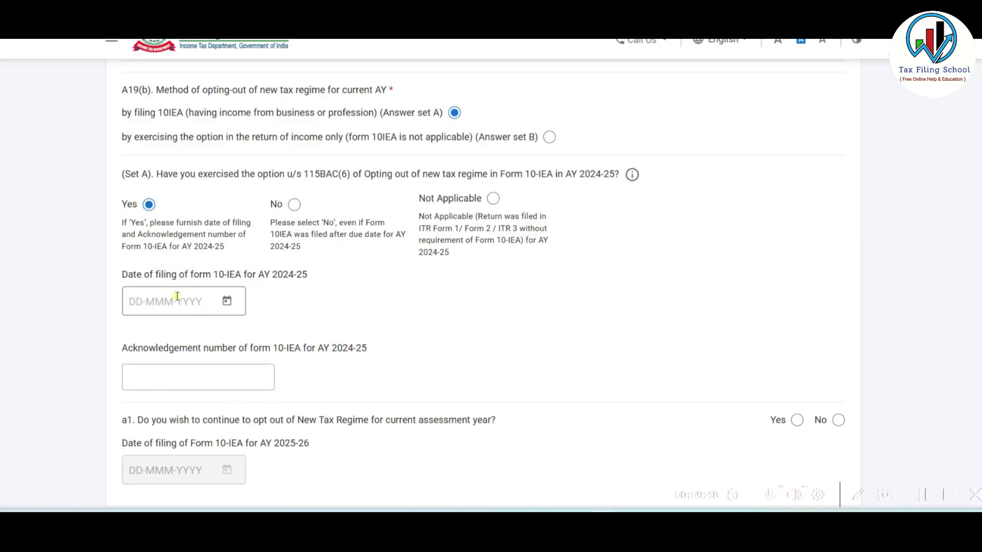
{"action": "left_click", "coordinate": [492, 199]}
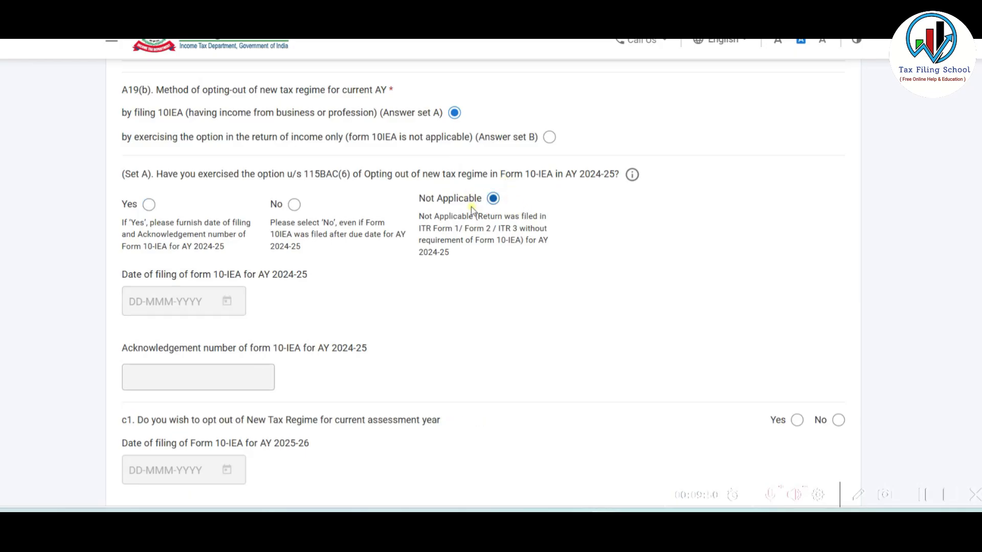
{"action": "left_click", "coordinate": [294, 204]}
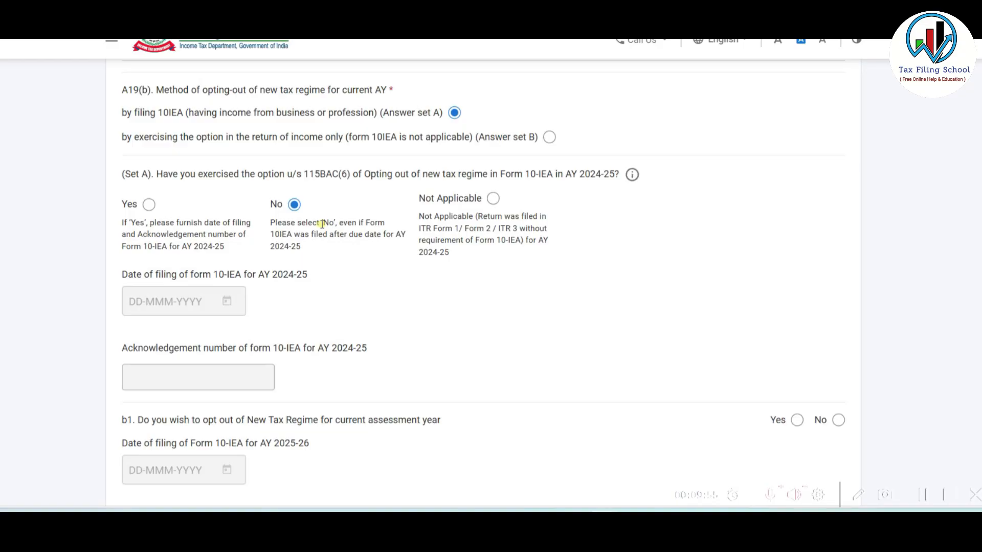
- Answer No to opting out of the new regime for the current year
{"action": "scroll", "coordinate": [302, 233], "scroll_direction": "down", "scroll_amount": 4}
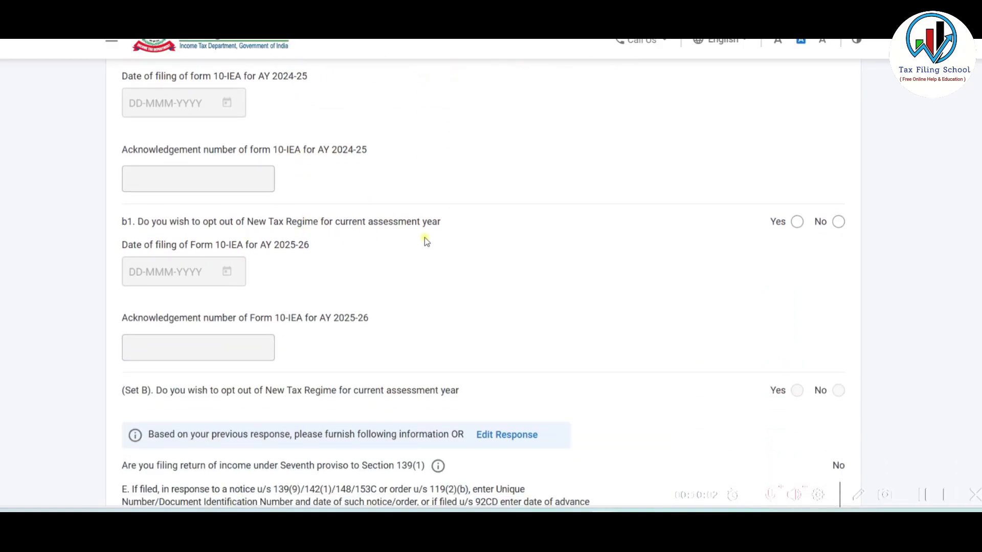
{"action": "left_click", "coordinate": [839, 222]}
{"action": "left_click", "coordinate": [797, 224]}
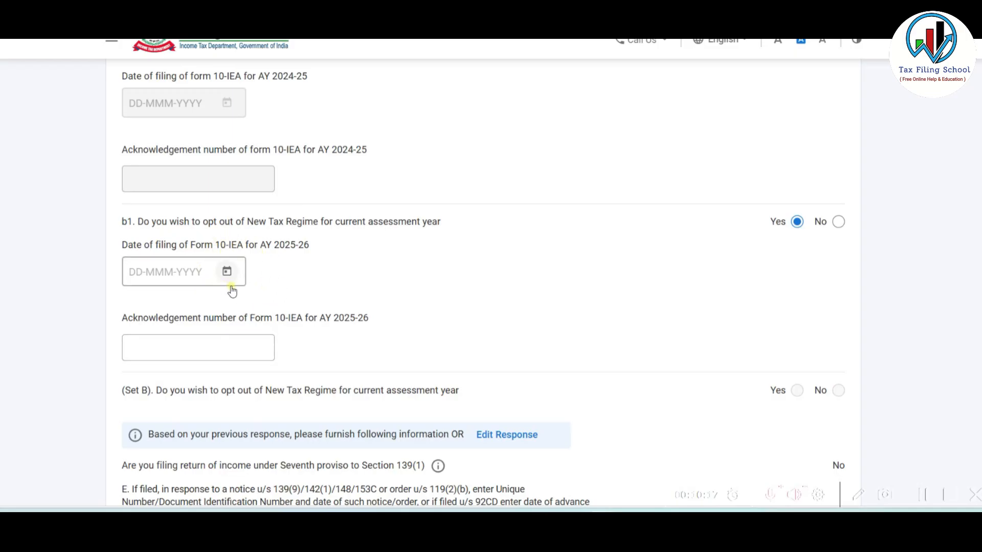
{"action": "left_click", "coordinate": [838, 222]}
{"action": "scroll", "coordinate": [493, 254], "scroll_direction": "down", "scroll_amount": 3}
{"action": "scroll", "coordinate": [500, 254], "scroll_direction": "down", "scroll_amount": 3}
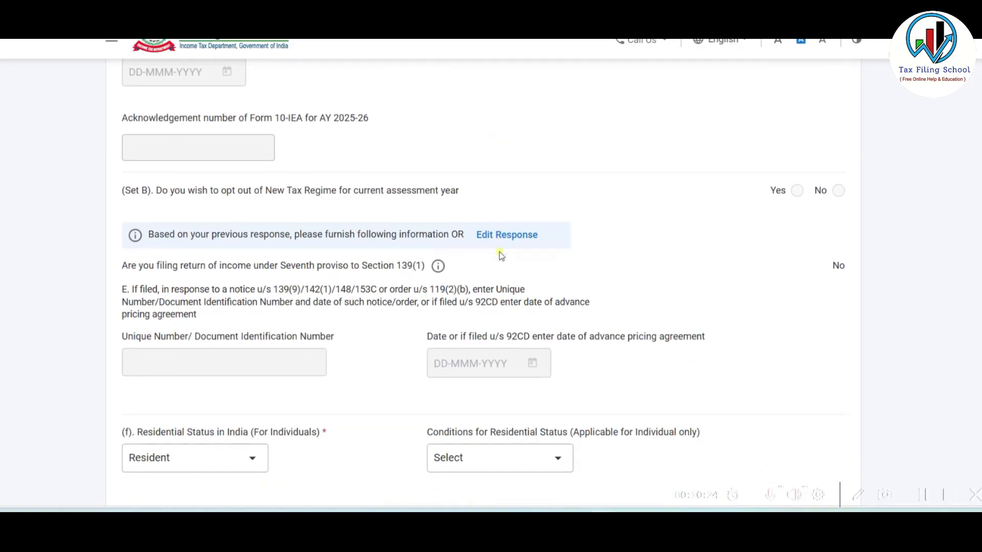
{"action": "scroll", "coordinate": [499, 251], "scroll_direction": "down", "scroll_amount": 3}
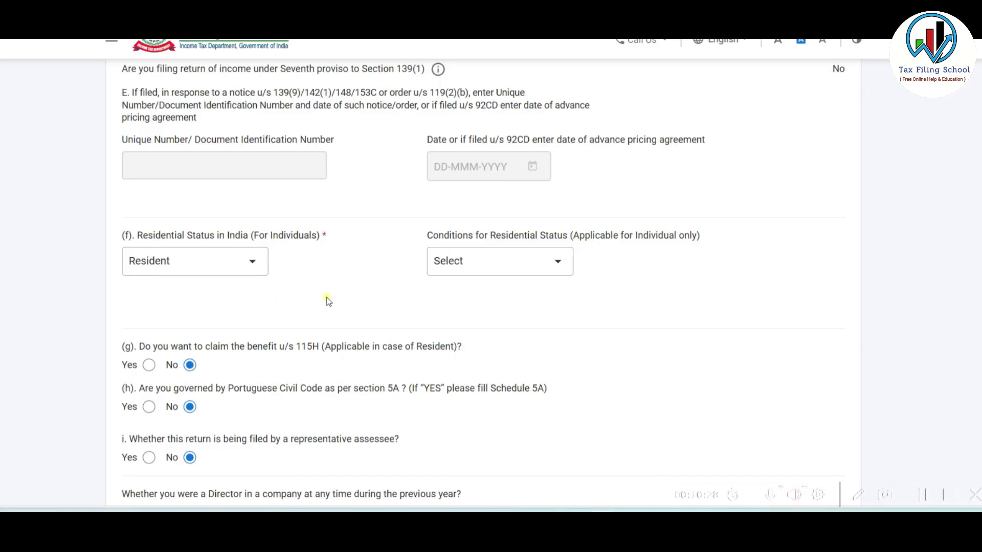
{"action": "scroll", "coordinate": [316, 283], "scroll_direction": "down", "scroll_amount": 2}
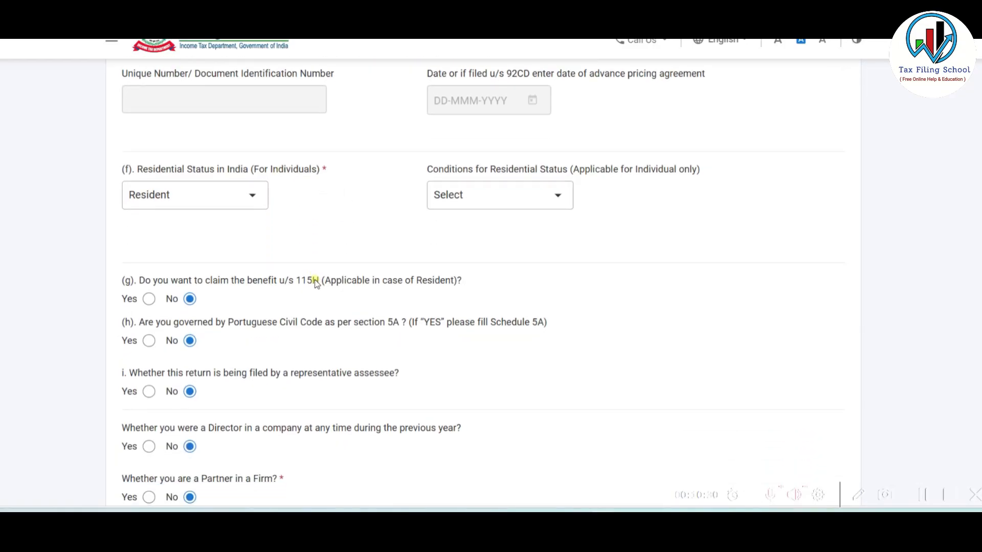
{"action": "left_click", "coordinate": [242, 198]}
{"action": "left_click", "coordinate": [180, 254]}
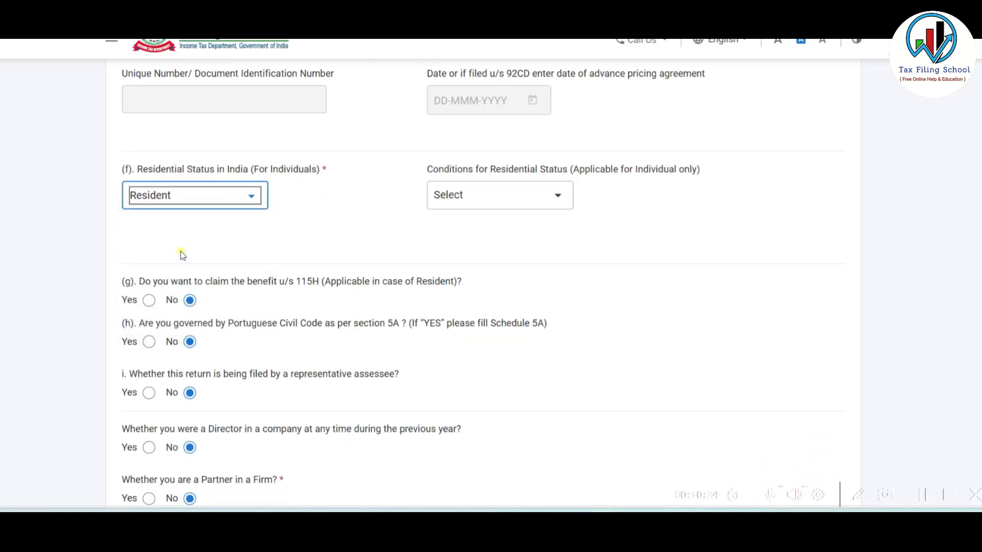
{"action": "left_click", "coordinate": [557, 196]}
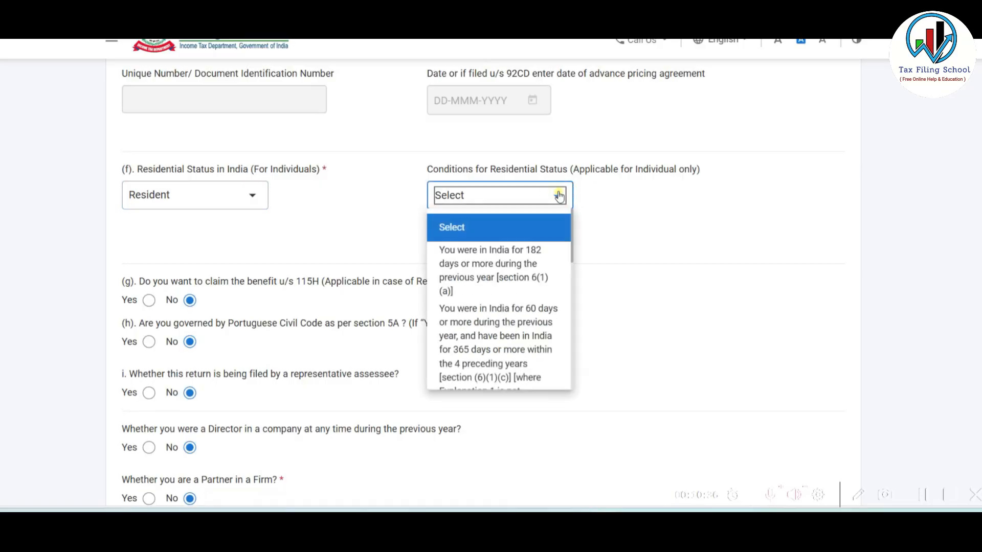
{"action": "left_click", "coordinate": [500, 263]}
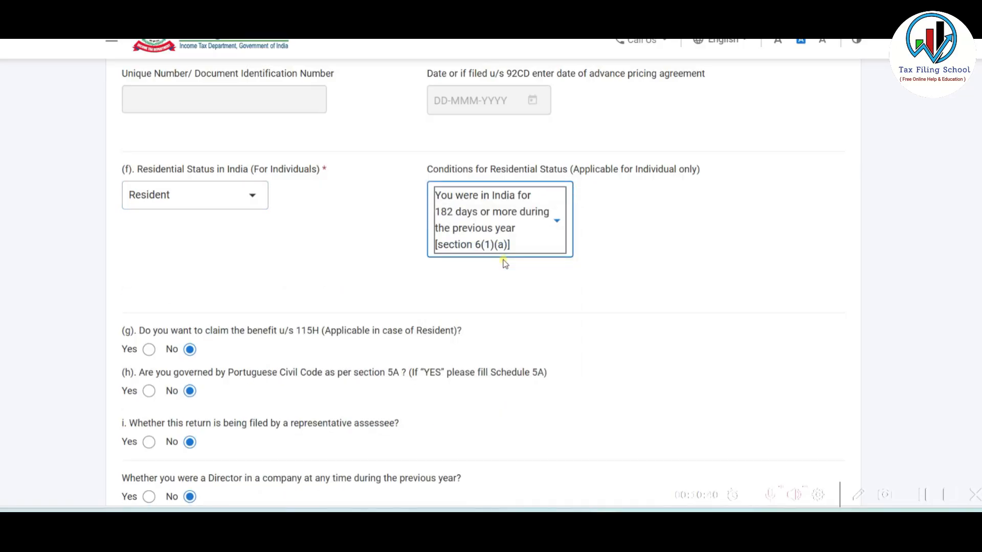
{"action": "scroll", "coordinate": [476, 256], "scroll_direction": "down", "scroll_amount": 5}
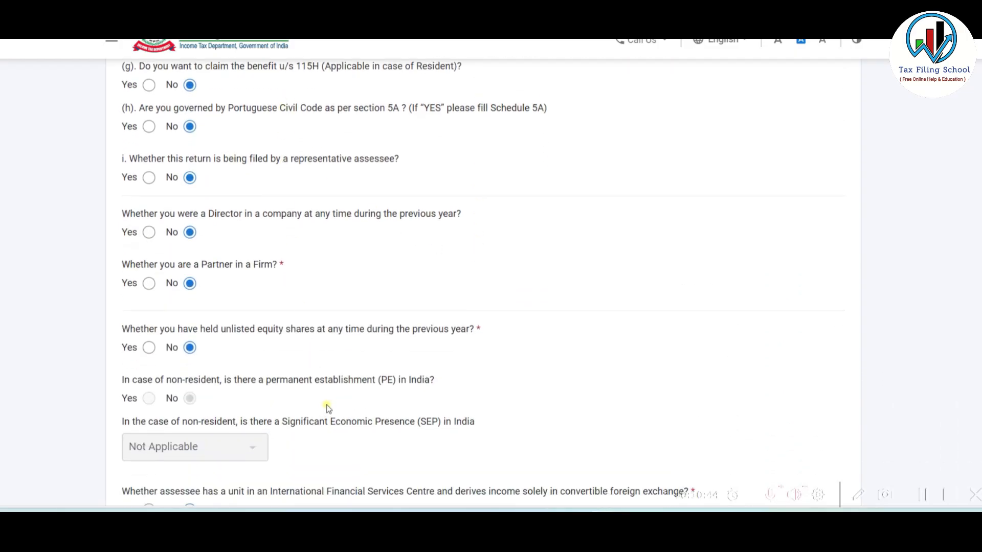
{"action": "scroll", "coordinate": [326, 404], "scroll_direction": "up", "scroll_amount": 3}
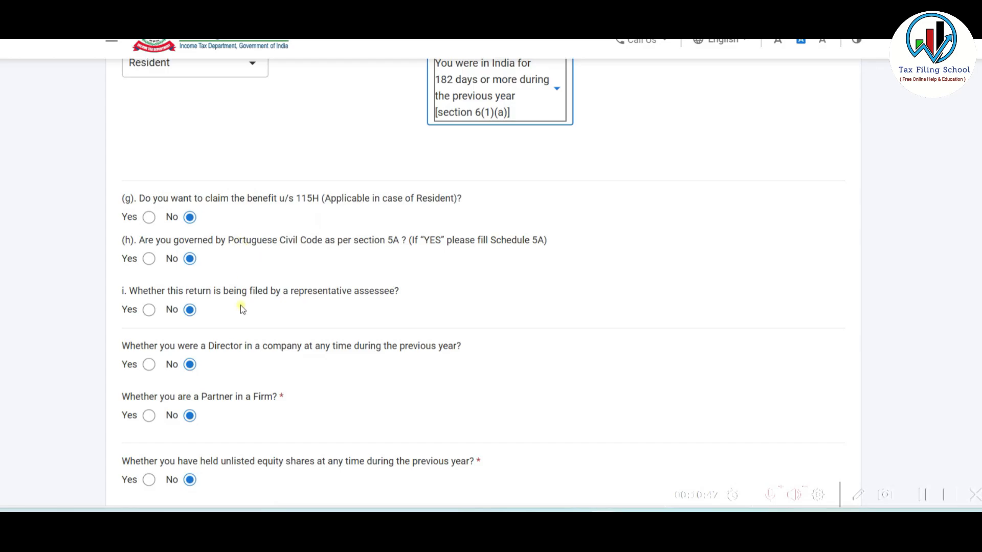
{"action": "scroll", "coordinate": [241, 306], "scroll_direction": "down", "scroll_amount": 1}
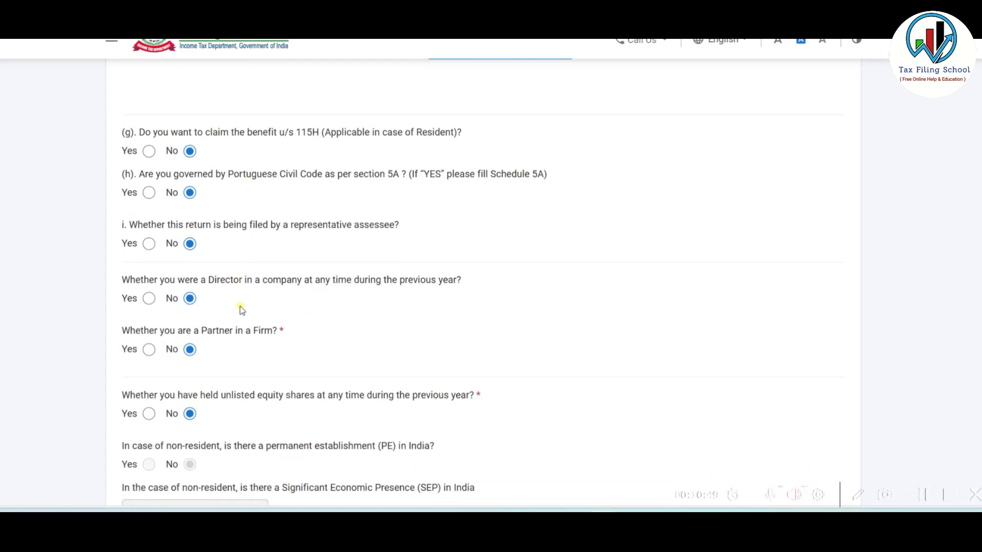
{"action": "scroll", "coordinate": [240, 396], "scroll_direction": "down", "scroll_amount": 6}
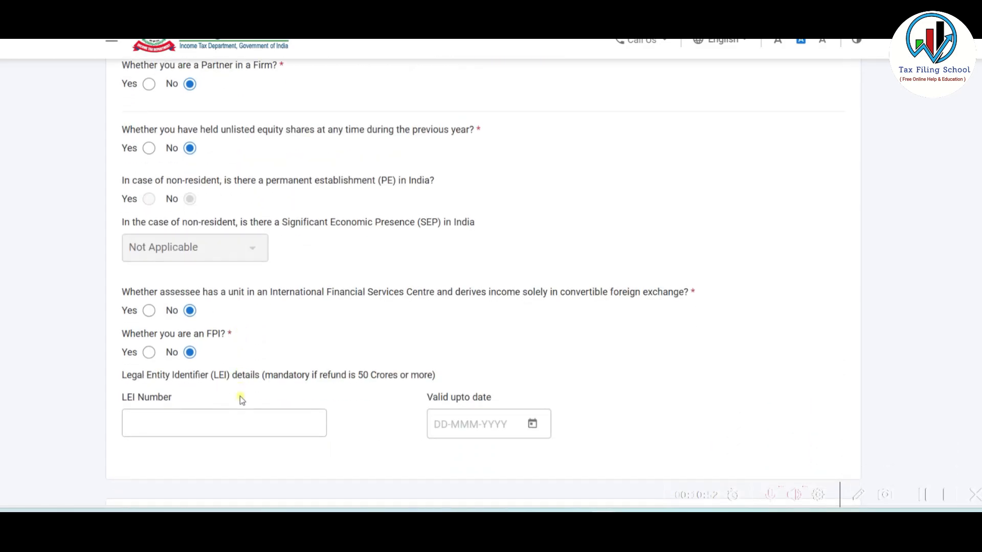
{"action": "scroll", "coordinate": [241, 398], "scroll_direction": "down", "scroll_amount": 2}
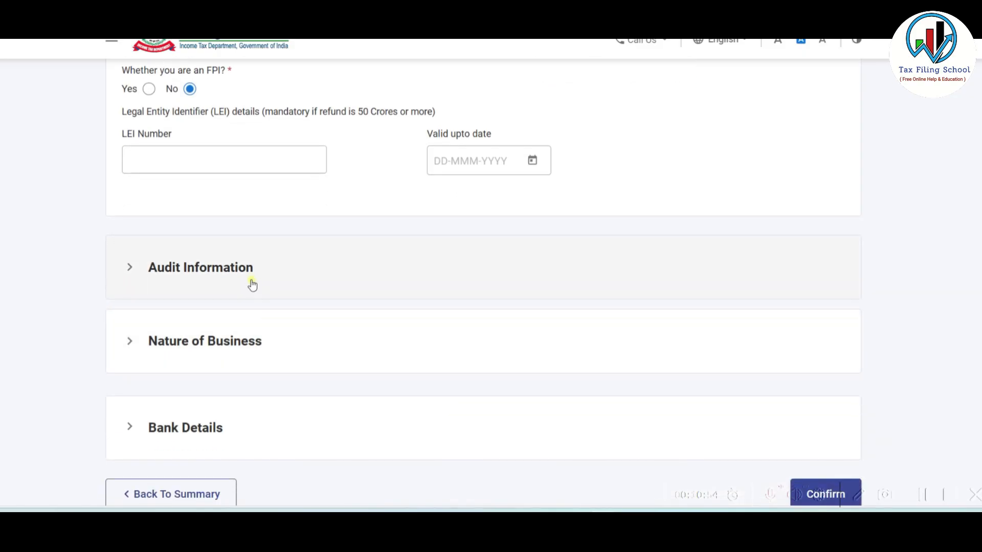
- In Audit Information, mark turnover not exceeding 1 crore and answer No to section 44AB audit
{"action": "left_click", "coordinate": [334, 277]}
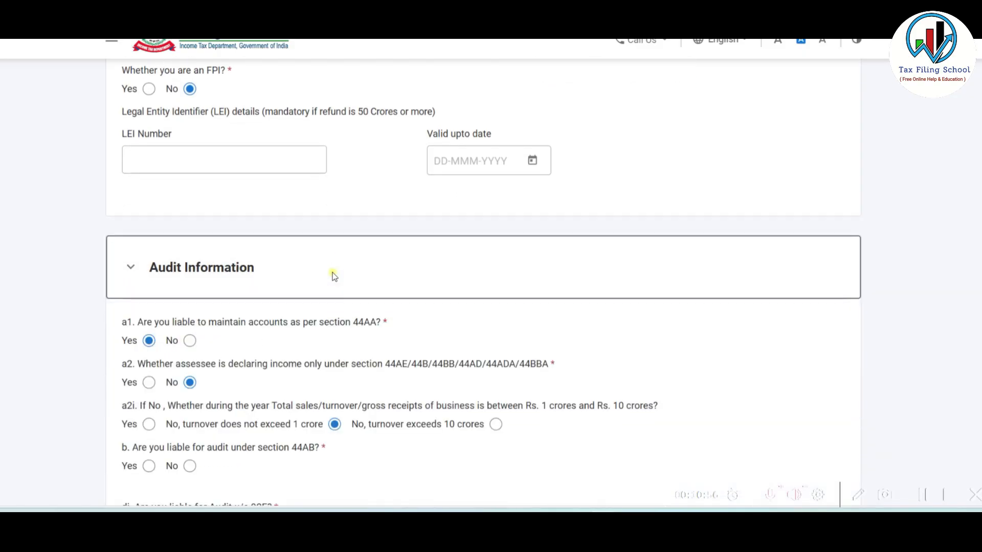
{"action": "scroll", "coordinate": [333, 276], "scroll_direction": "down", "scroll_amount": 3}
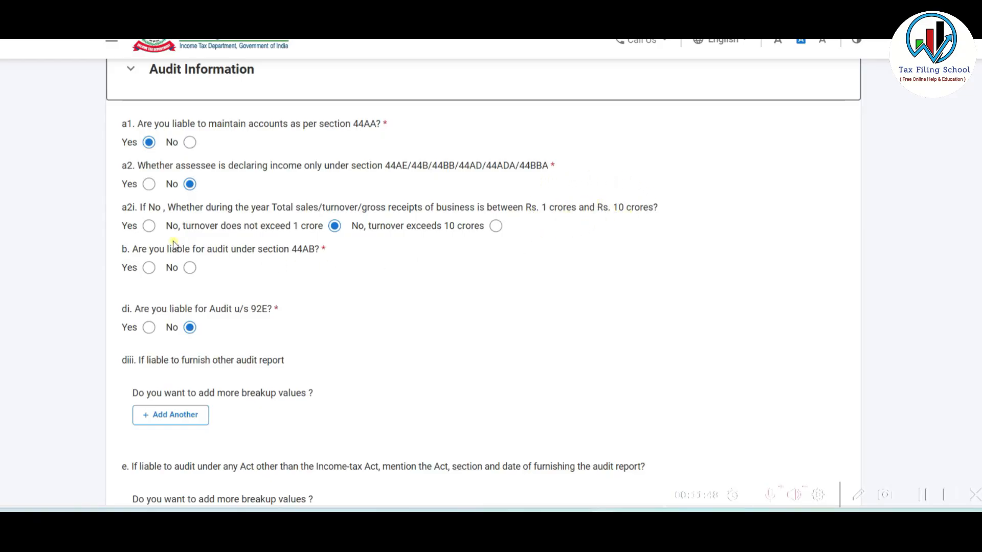
{"action": "left_click", "coordinate": [148, 226]}
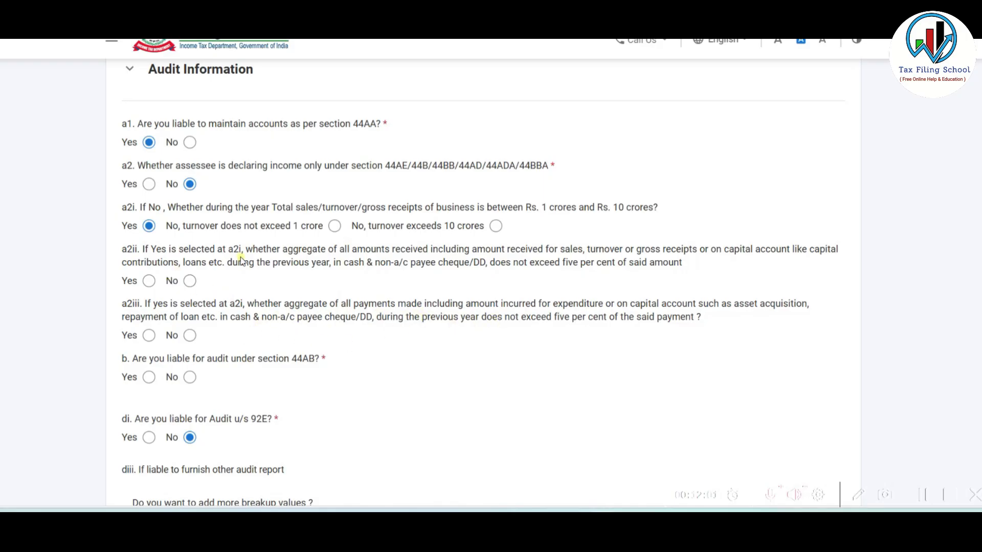
{"action": "left_click", "coordinate": [333, 227]}
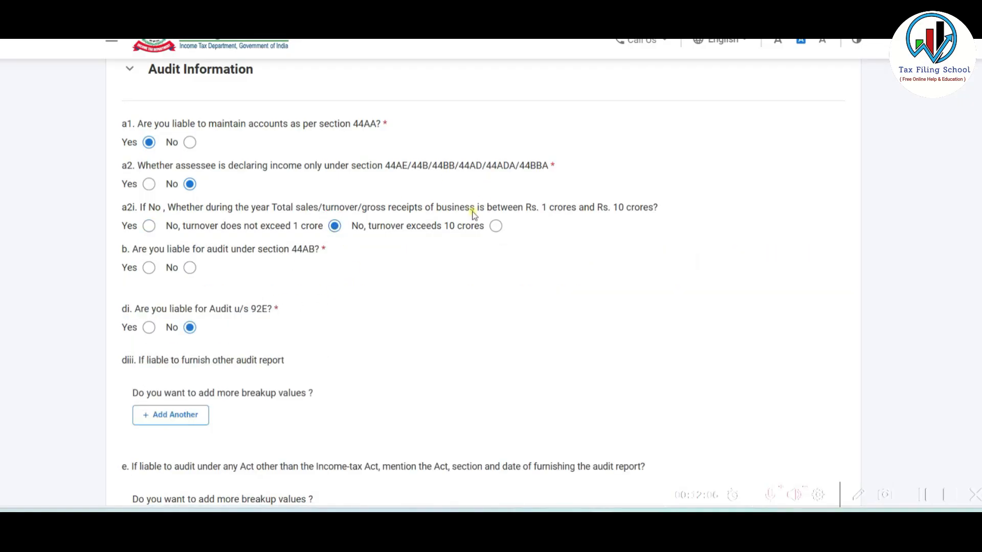
{"action": "left_click", "coordinate": [497, 226]}
{"action": "left_click", "coordinate": [335, 228]}
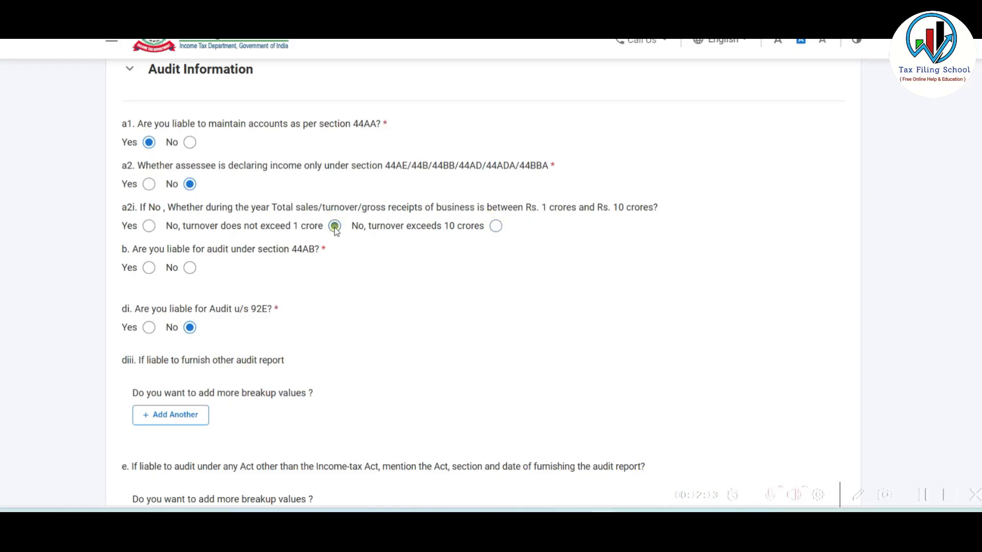
{"action": "left_click", "coordinate": [190, 269]}
{"action": "scroll", "coordinate": [194, 328], "scroll_direction": "down", "scroll_amount": 6}
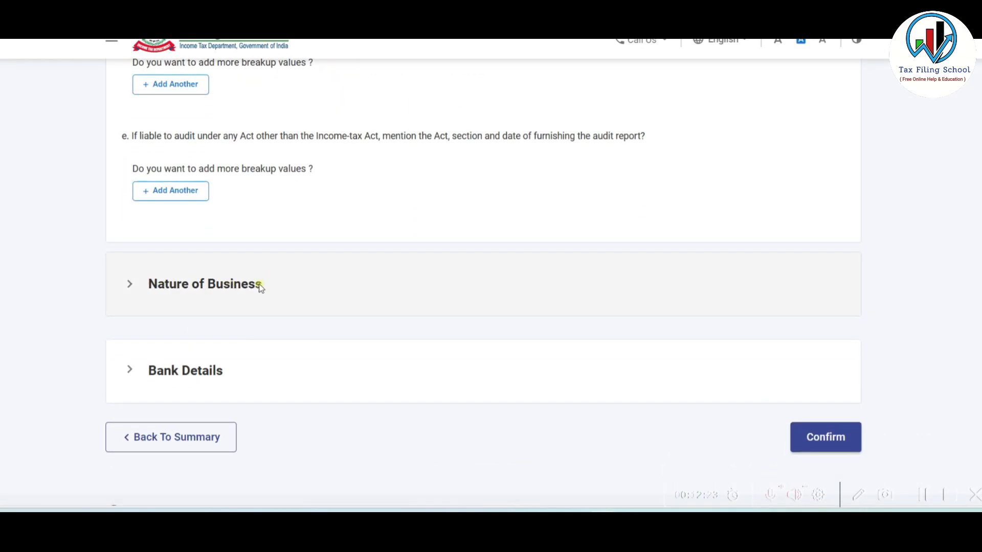
{"action": "left_click", "coordinate": [260, 287]}
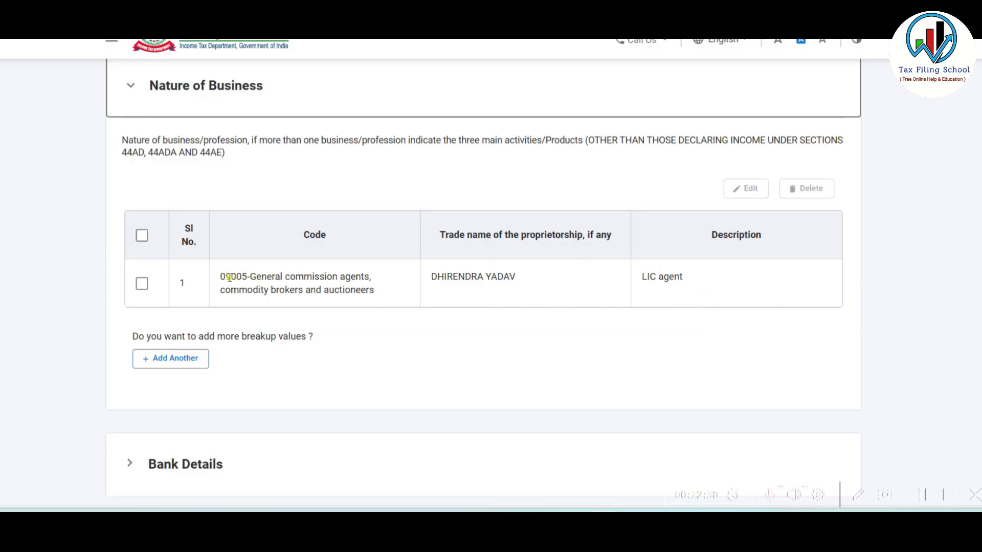
{"action": "left_click", "coordinate": [142, 285]}
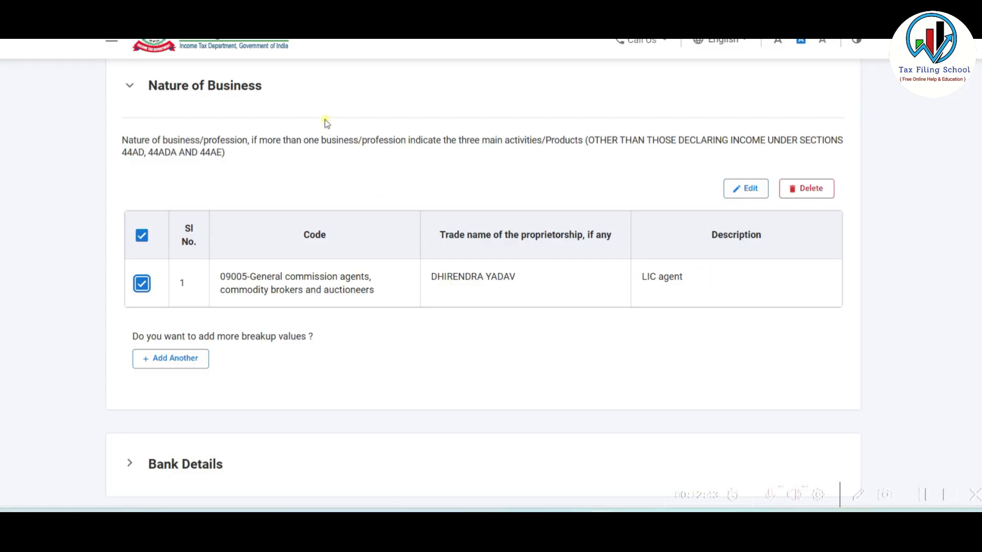
{"action": "left_click", "coordinate": [337, 92]}
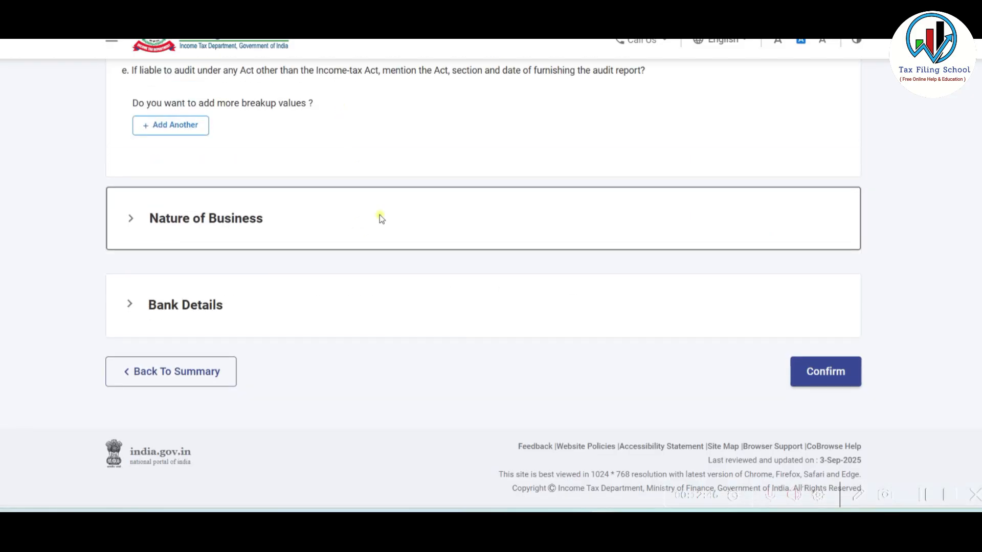
{"action": "left_click", "coordinate": [345, 311]}
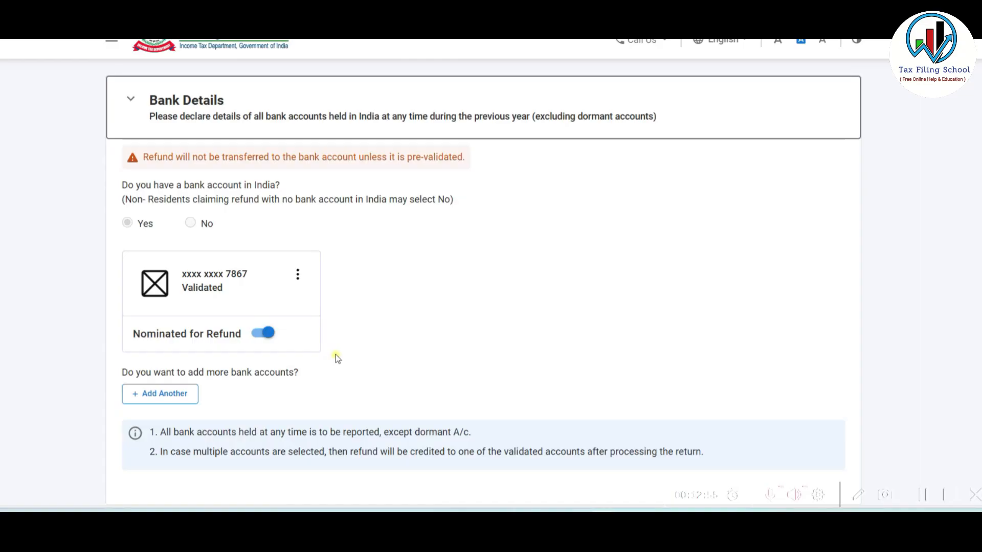
- Confirm Part A General Information with the validated refund bank account
{"action": "scroll", "coordinate": [432, 323], "scroll_direction": "down", "scroll_amount": 2}
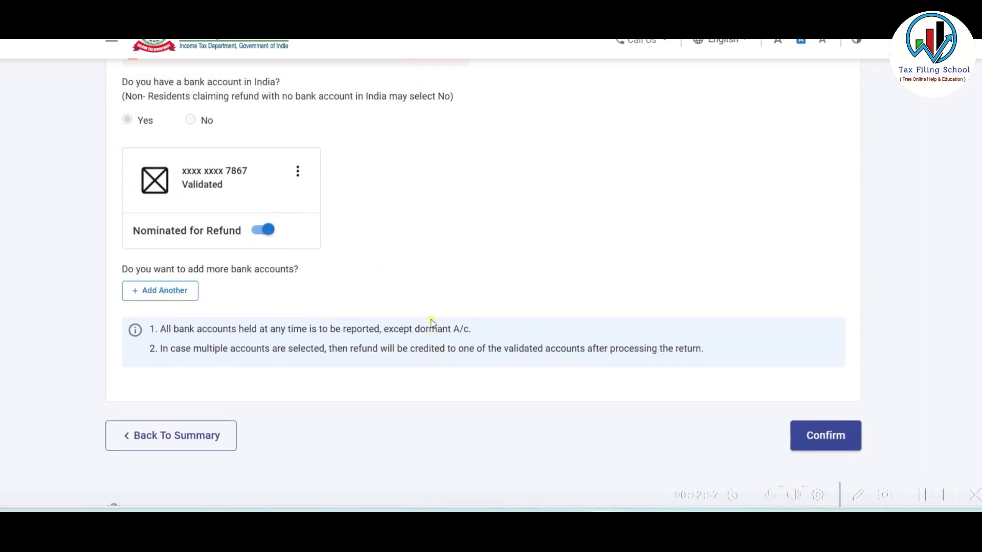
{"action": "left_click", "coordinate": [813, 436]}
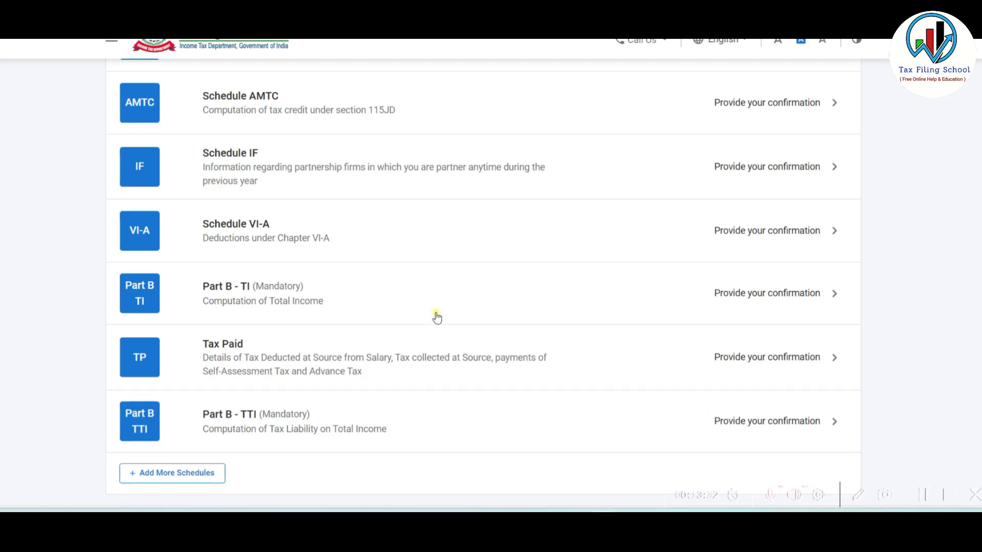
- Open the Part A Balance Sheet schedule and dismiss its warning
{"action": "scroll", "coordinate": [435, 317], "scroll_direction": "up", "scroll_amount": 5}
{"action": "scroll", "coordinate": [436, 317], "scroll_direction": "up", "scroll_amount": 10}
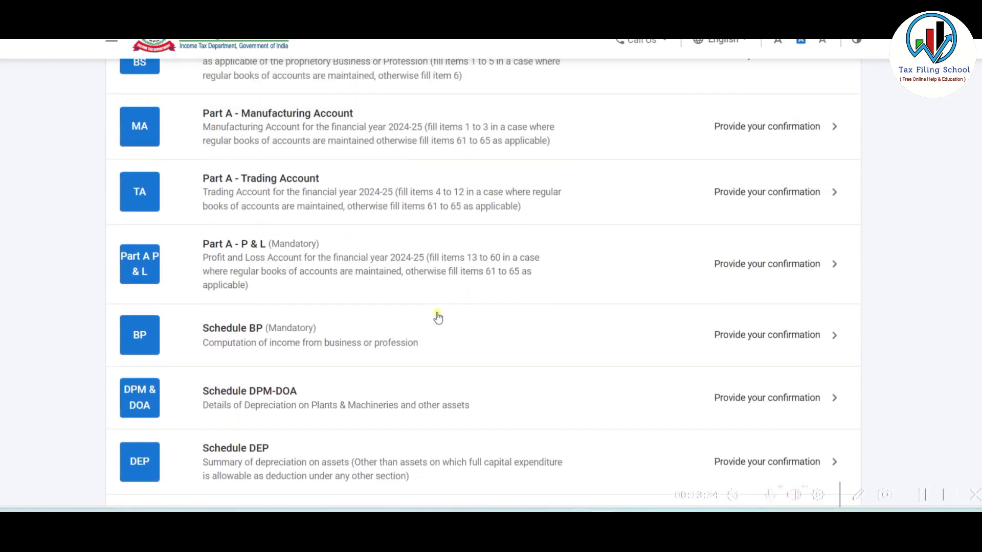
{"action": "scroll", "coordinate": [437, 317], "scroll_direction": "up", "scroll_amount": 1}
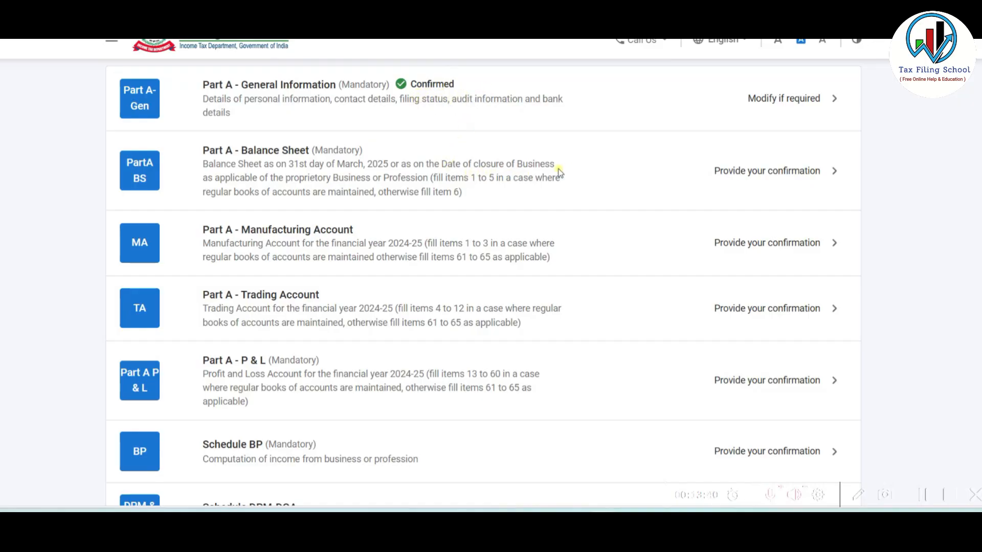
{"action": "left_click", "coordinate": [637, 178]}
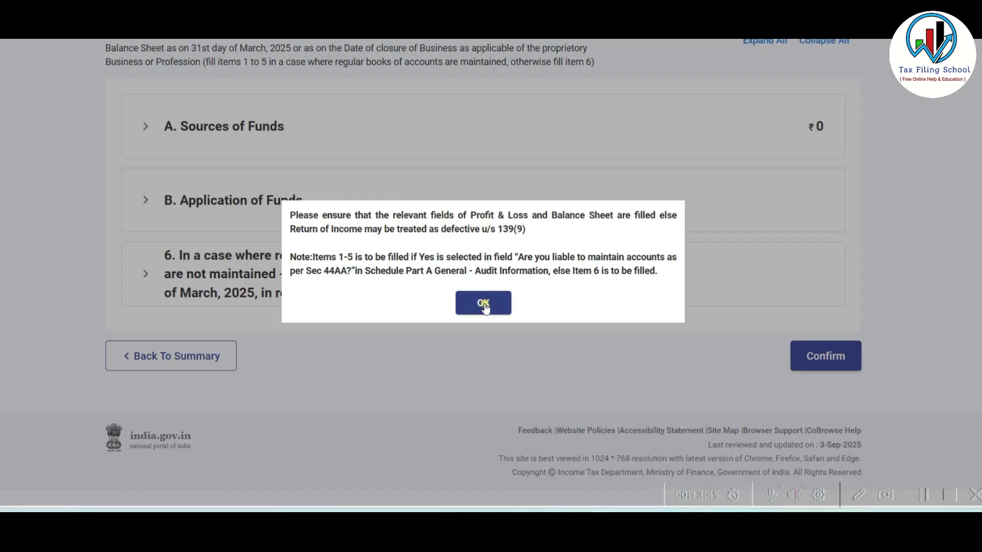
{"action": "left_click", "coordinate": [483, 304]}
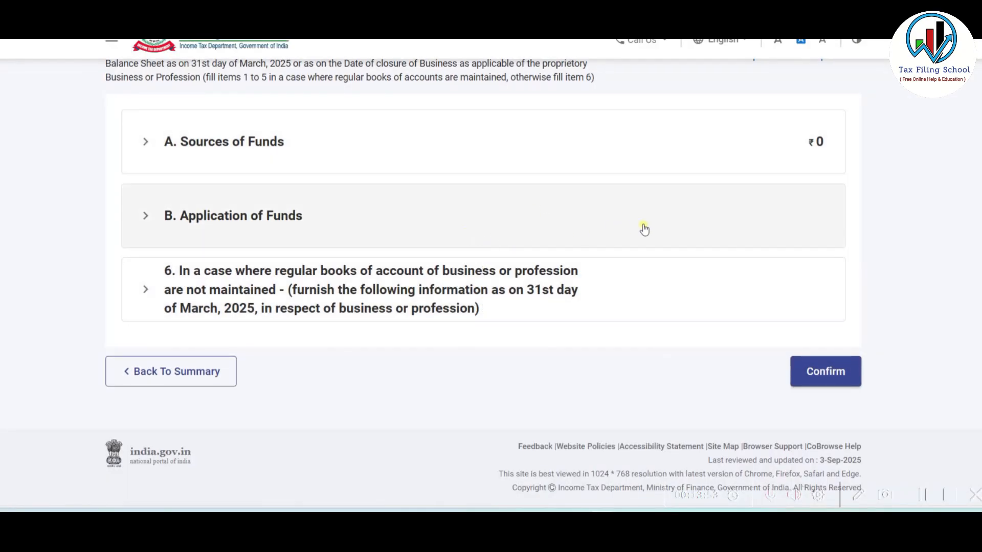
- Find the proprietor's capital of 2,58,871 on the Excel Balance_Sheet tab
{"action": "key", "text": "alt+Tab"}
{"action": "left_click", "coordinate": [227, 484]}
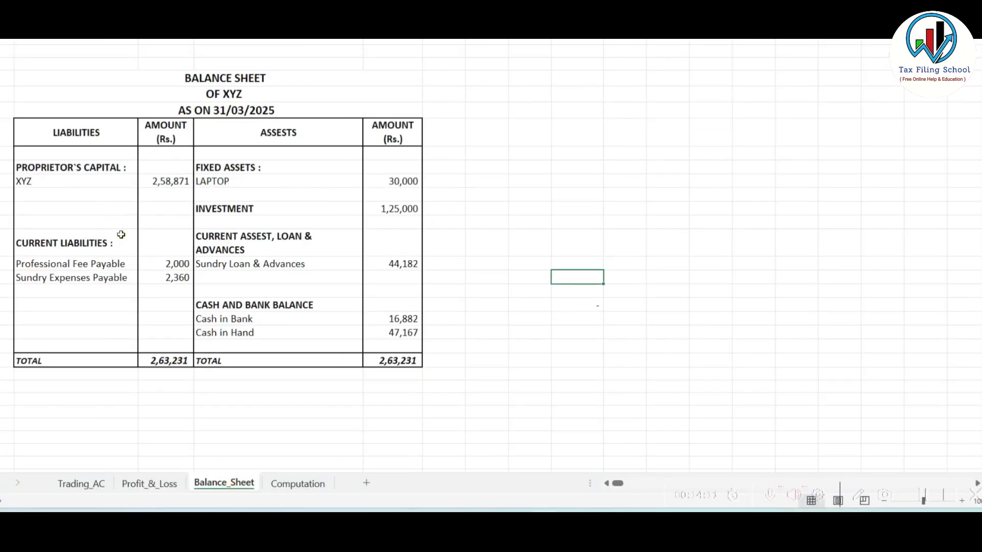
{"action": "left_click", "coordinate": [164, 181]}
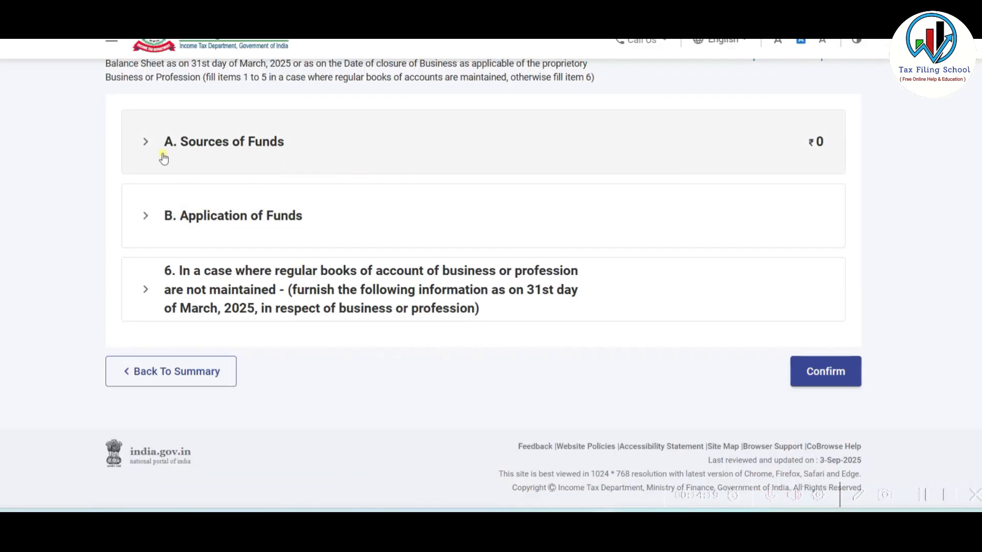
- Edit Sources of Funds and expand Proprietor's fund to the Proprietor's capital field
{"action": "left_click", "coordinate": [362, 146]}
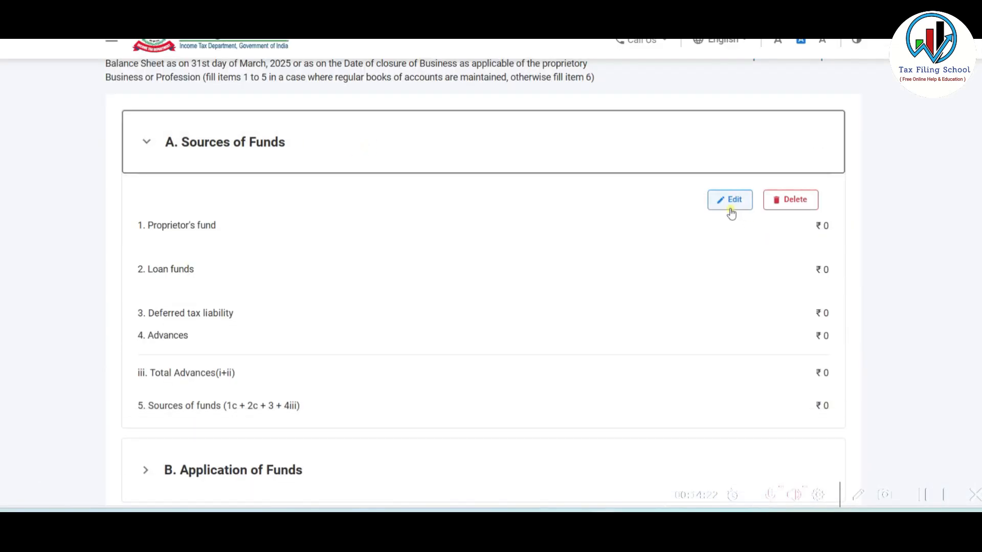
{"action": "left_click", "coordinate": [731, 200]}
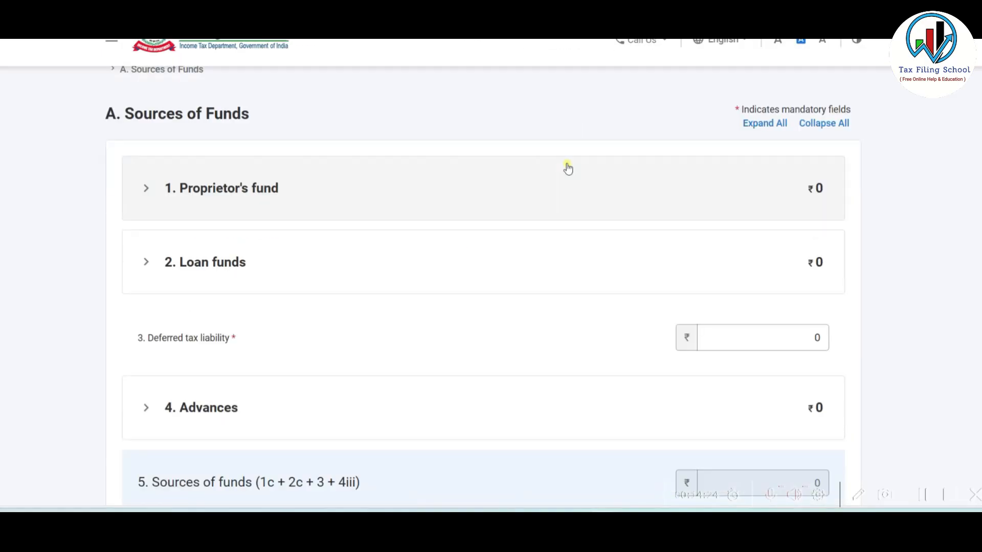
{"action": "scroll", "coordinate": [566, 165], "scroll_direction": "down", "scroll_amount": 1}
{"action": "left_click", "coordinate": [443, 147]}
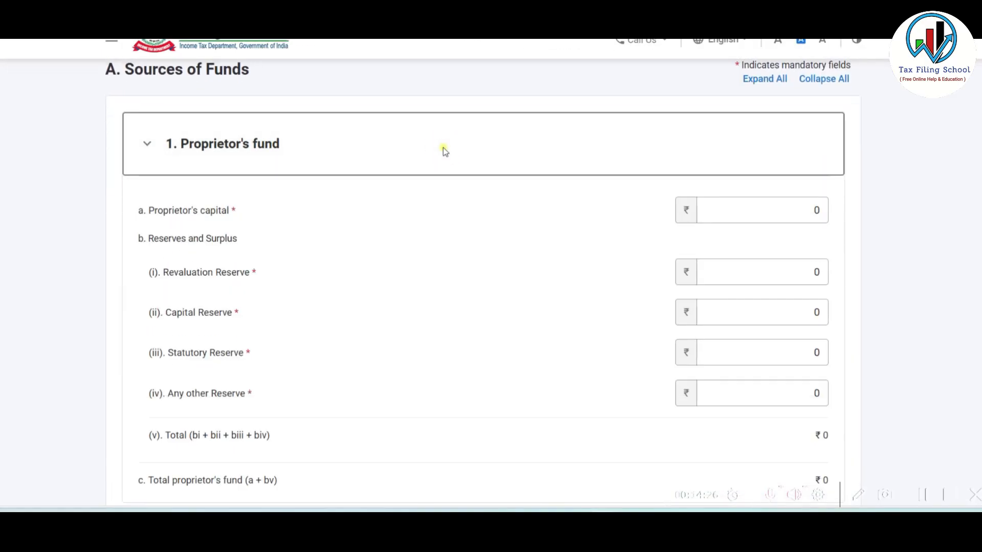
{"action": "left_click", "coordinate": [761, 213]}
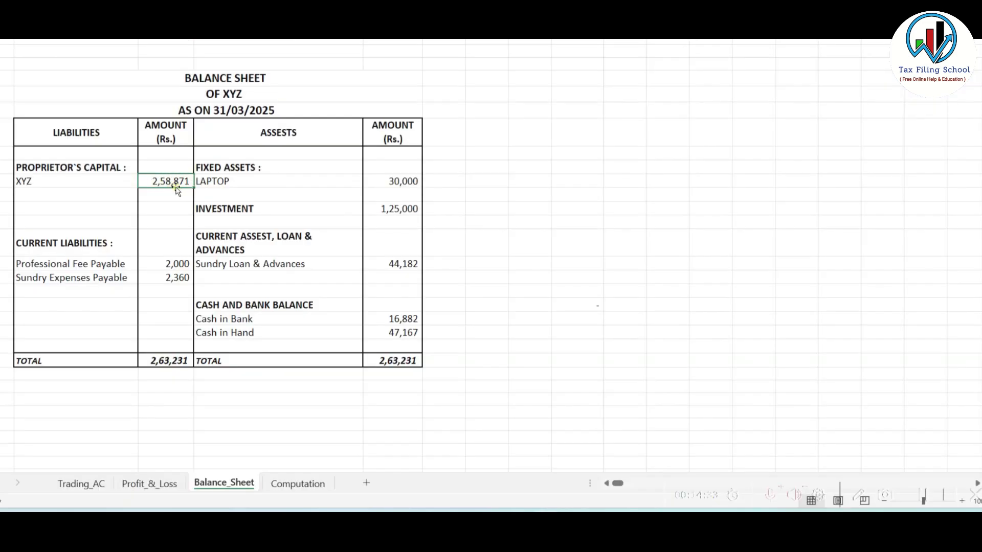
- Enter proprietor's capital 258871, review the Excel assets list, and return to the form
{"action": "type", "text": "258871"}
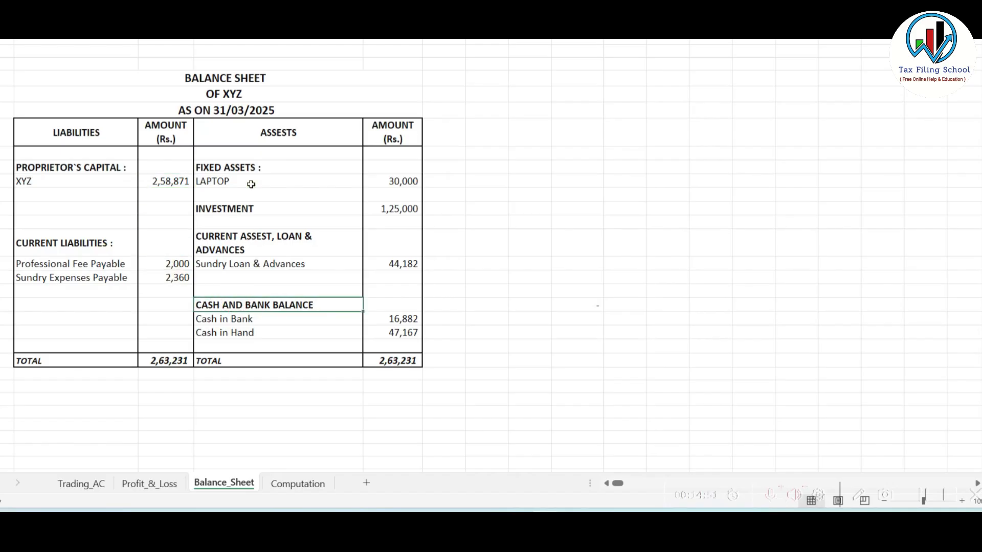
{"action": "left_click_drag", "start_coordinate": [241, 167], "coordinate": [298, 331]}
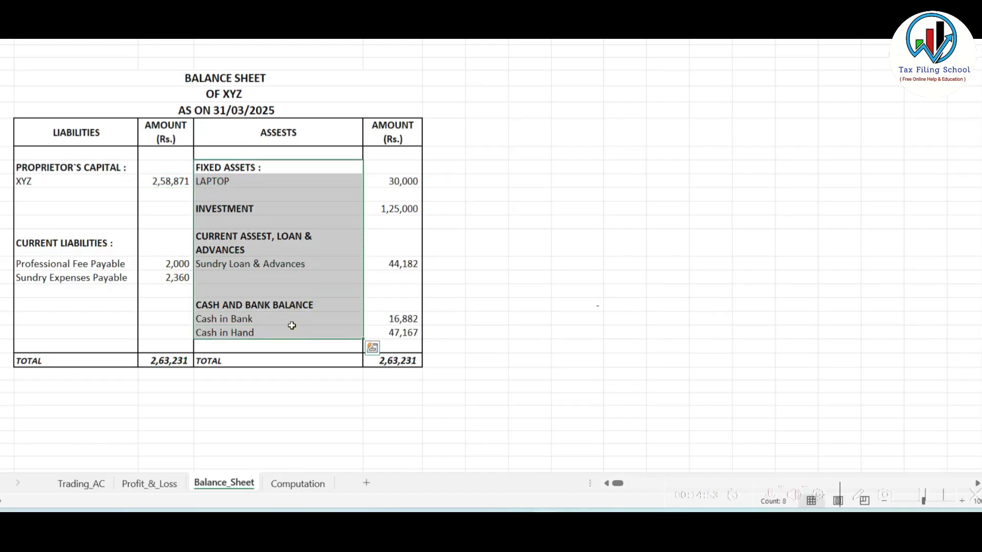
{"action": "left_click", "coordinate": [265, 290]}
{"action": "key", "text": "alt+Tab"}
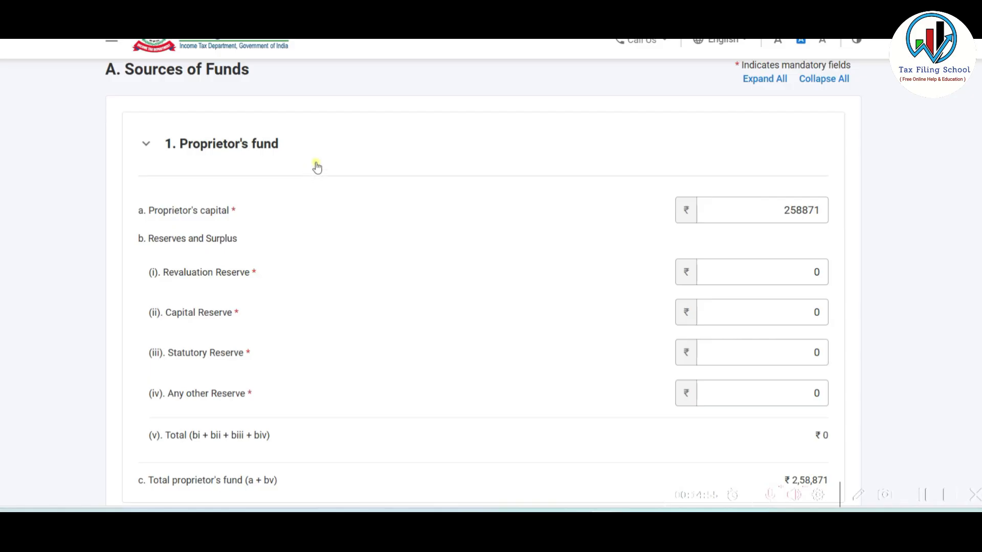
- Review the Loan funds fields and save Sources of Funds, now totalling ₹2,58,871
{"action": "scroll", "coordinate": [381, 162], "scroll_direction": "down", "scroll_amount": 3}
{"action": "scroll", "coordinate": [381, 162], "scroll_direction": "down", "scroll_amount": 7}
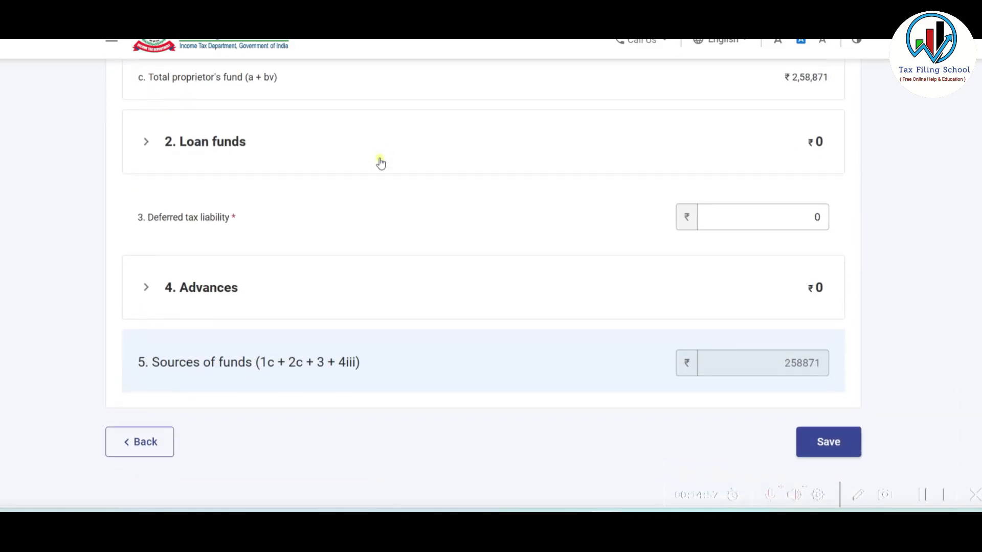
{"action": "scroll", "coordinate": [761, 383], "scroll_direction": "up", "scroll_amount": 2}
{"action": "left_click", "coordinate": [462, 200]}
{"action": "scroll", "coordinate": [483, 204], "scroll_direction": "down", "scroll_amount": 2}
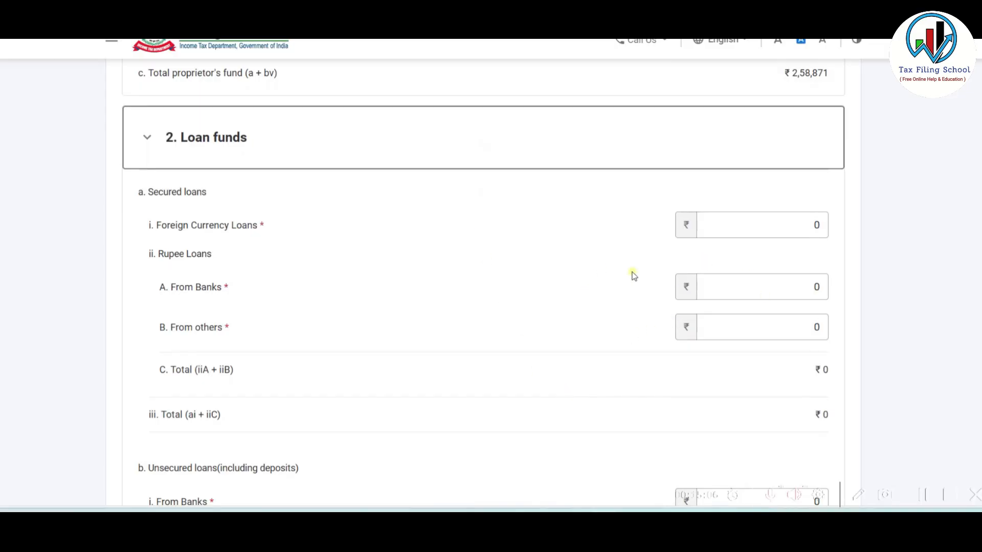
{"action": "left_click", "coordinate": [433, 119]}
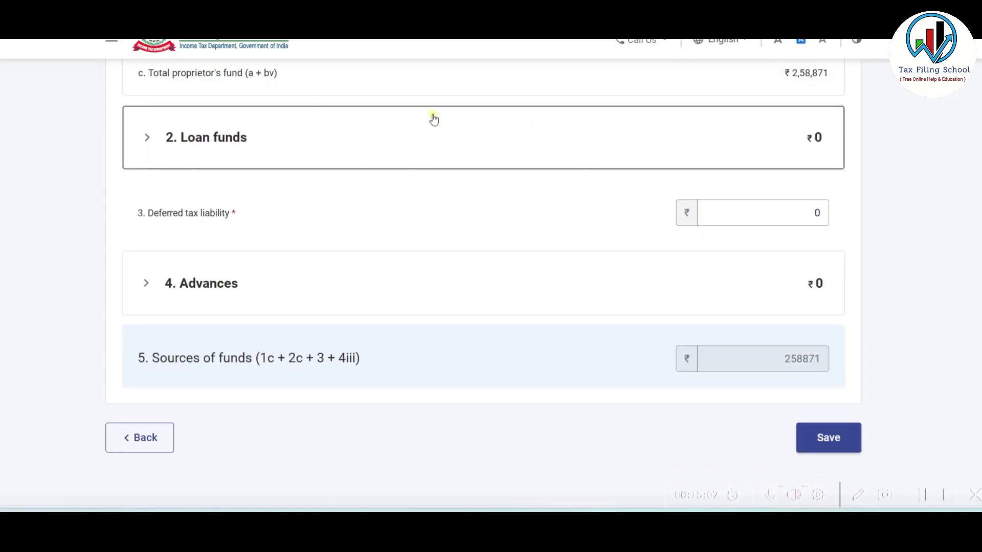
{"action": "left_click", "coordinate": [826, 439]}
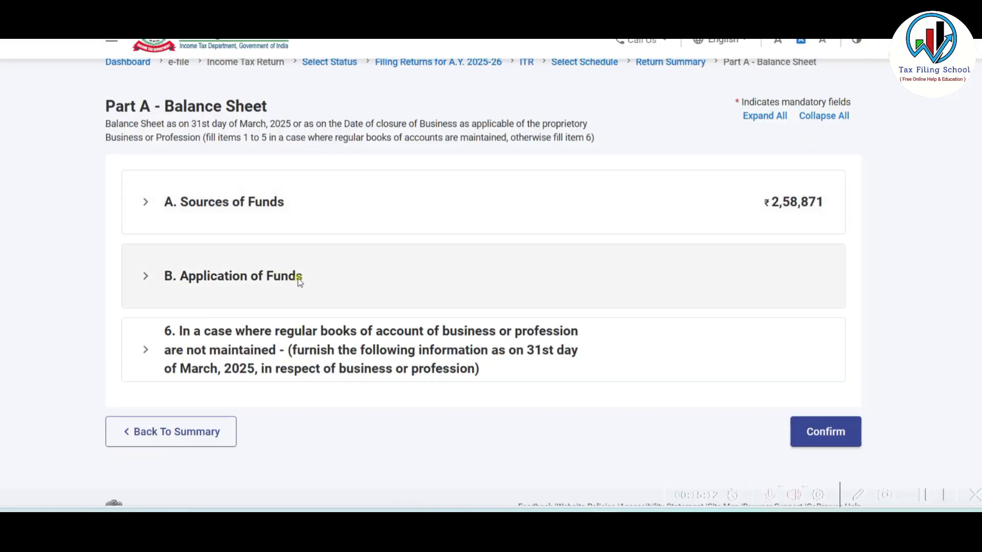
- Open Application of Funds for editing and expand the Fixed Assets entries
{"action": "left_click", "coordinate": [431, 280]}
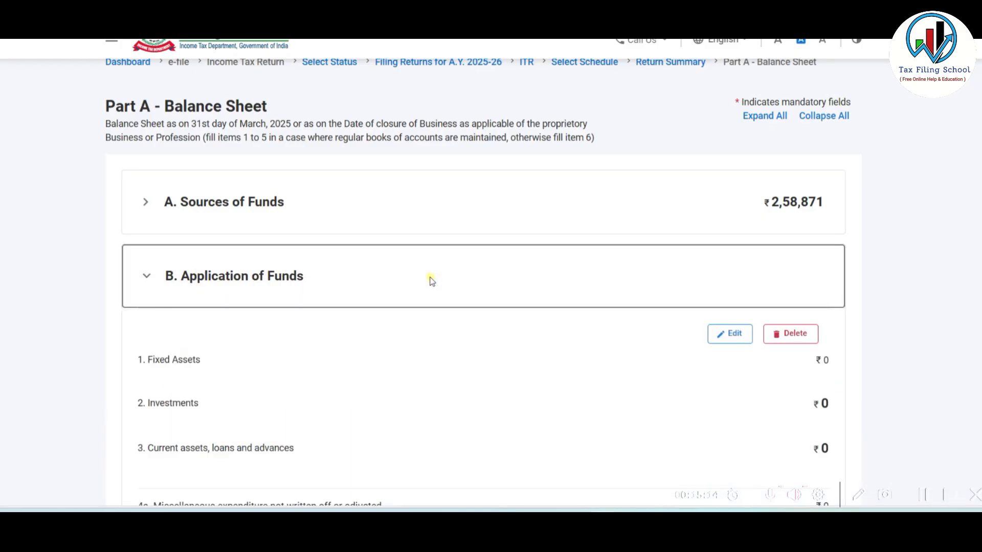
{"action": "scroll", "coordinate": [430, 280], "scroll_direction": "down", "scroll_amount": 4}
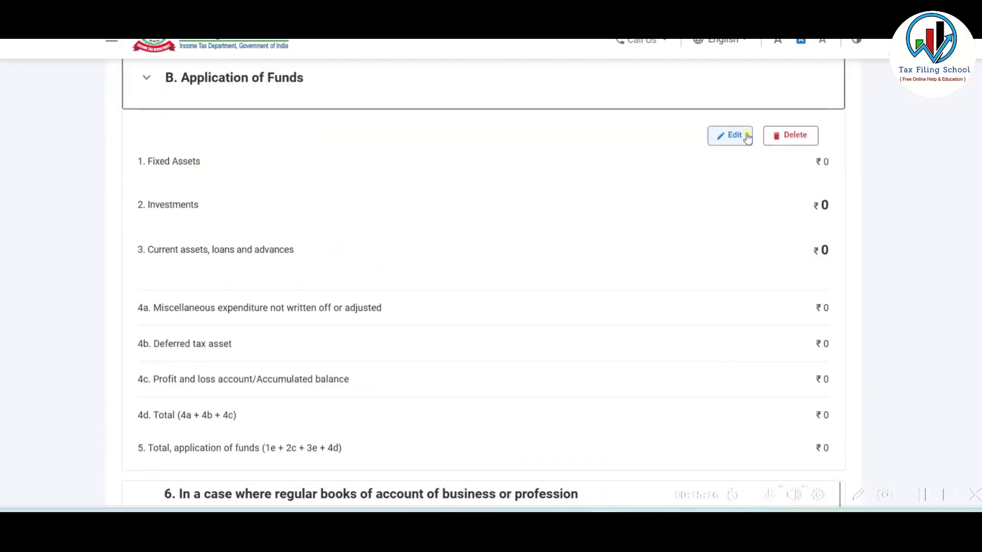
{"action": "left_click", "coordinate": [731, 135]}
{"action": "scroll", "coordinate": [695, 182], "scroll_direction": "down", "scroll_amount": 2}
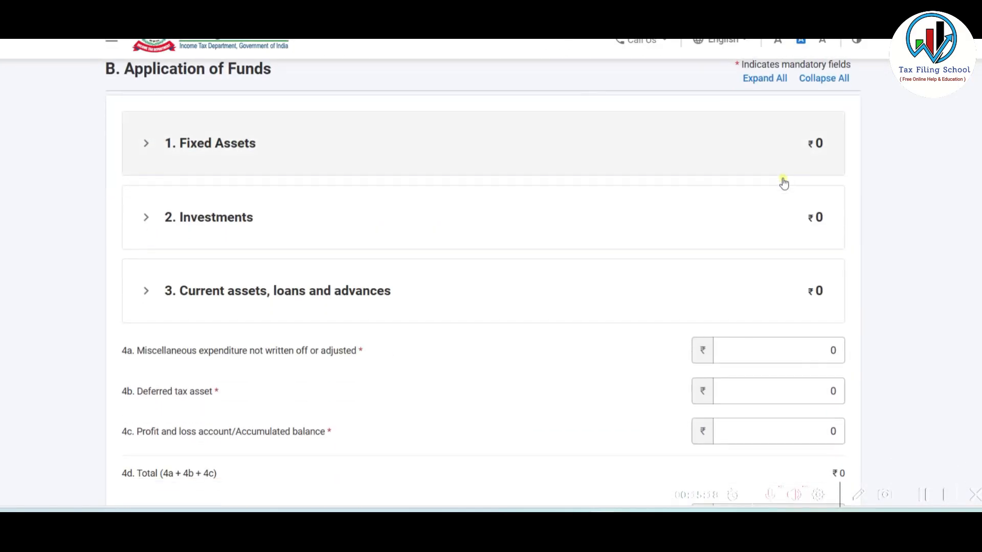
{"action": "left_click", "coordinate": [584, 148]}
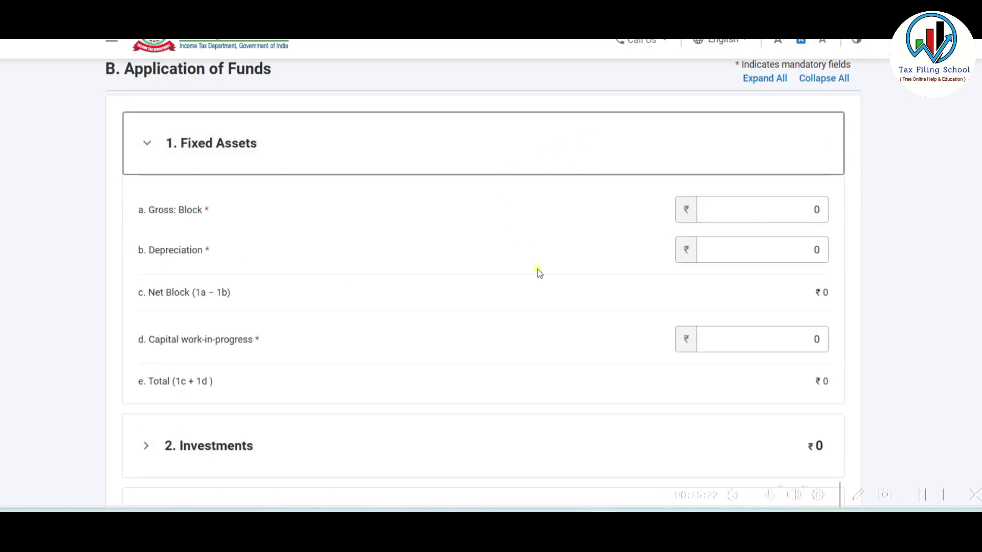
- Look up the laptop's 50,000 opening WDV in the Excel chart and enter it as Gross Block
{"action": "key", "text": "alt+Tab"}
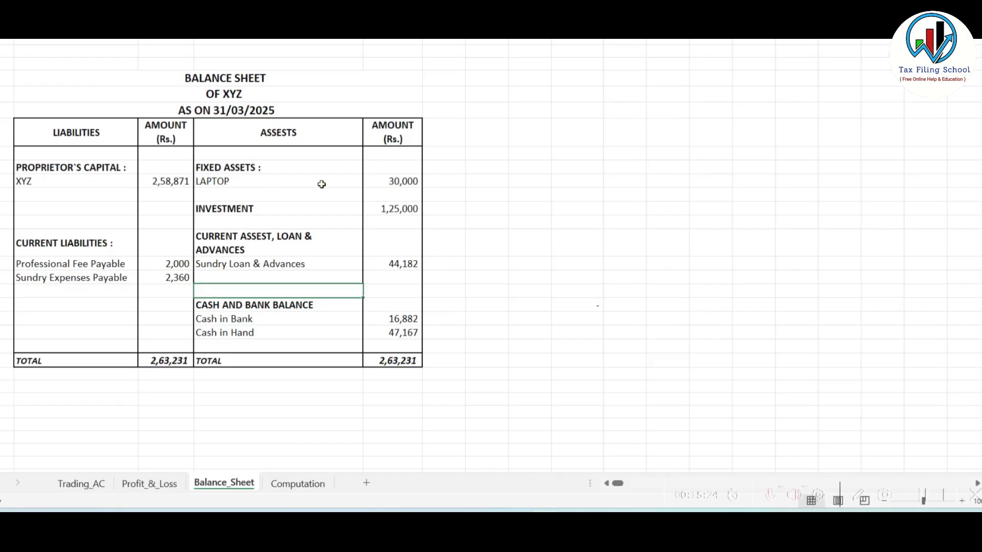
{"action": "left_click", "coordinate": [286, 483]}
{"action": "scroll", "coordinate": [377, 285], "scroll_direction": "down", "scroll_amount": 3}
{"action": "scroll", "coordinate": [343, 286], "scroll_direction": "up", "scroll_amount": 3}
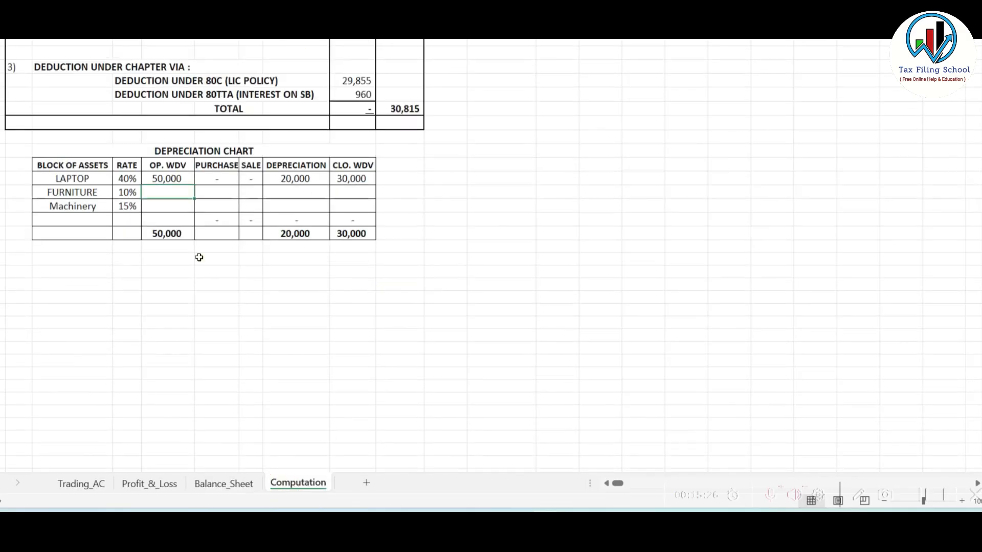
{"action": "left_click", "coordinate": [163, 175]}
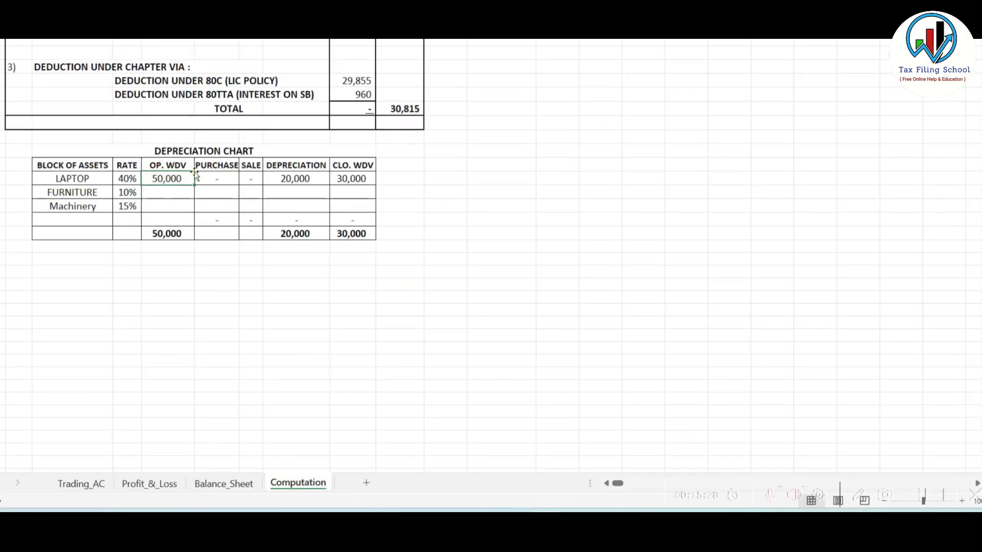
{"action": "key", "text": "alt+Tab"}
{"action": "left_click", "coordinate": [773, 202]}
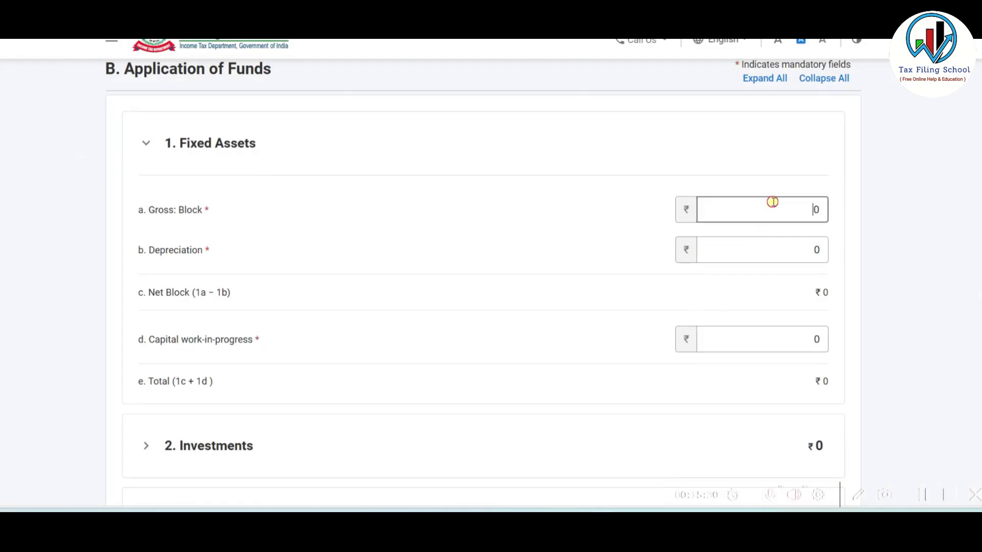
- Enter Depreciation of 20000 from the Excel chart, giving Net Block ₹30,000
{"action": "key", "text": "alt+Tab"}
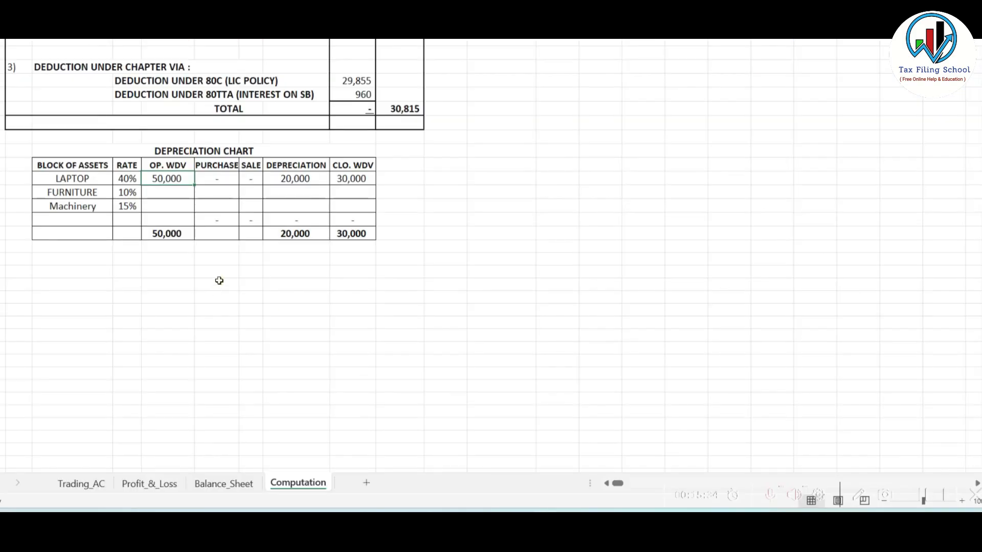
{"action": "left_click", "coordinate": [300, 235]}
{"action": "key", "text": "alt+Tab"}
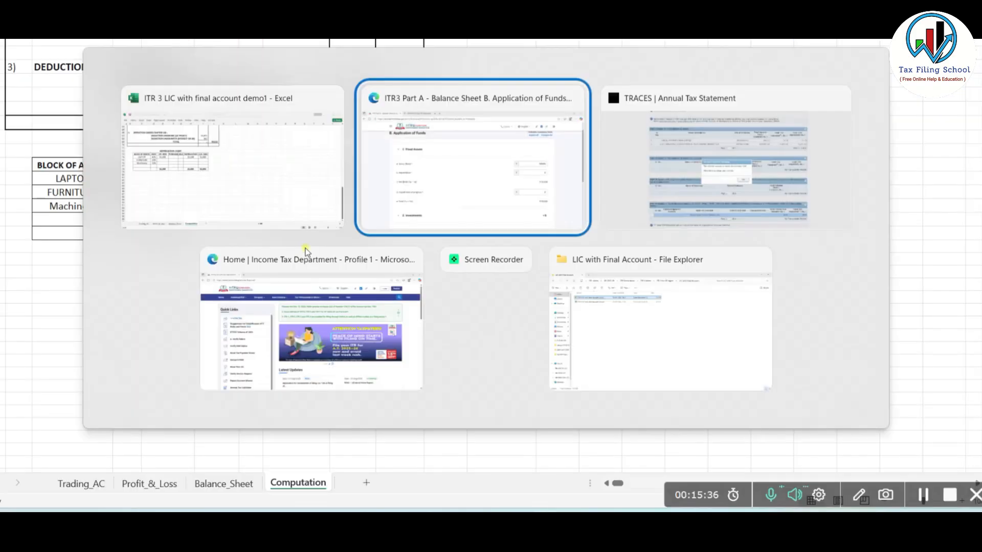
{"action": "left_click", "coordinate": [782, 249]}
{"action": "type", "text": "20000"}
{"action": "left_click", "coordinate": [849, 309]}
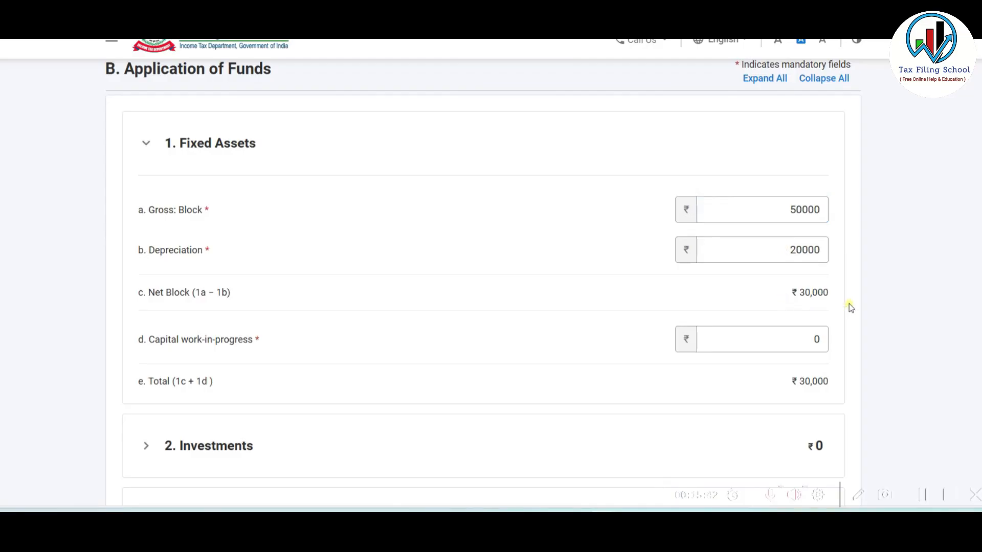
- Cross-check the laptop's 30,000 Balance_Sheet amount against the form's Depreciation figure
{"action": "key", "text": "alt+Tab"}
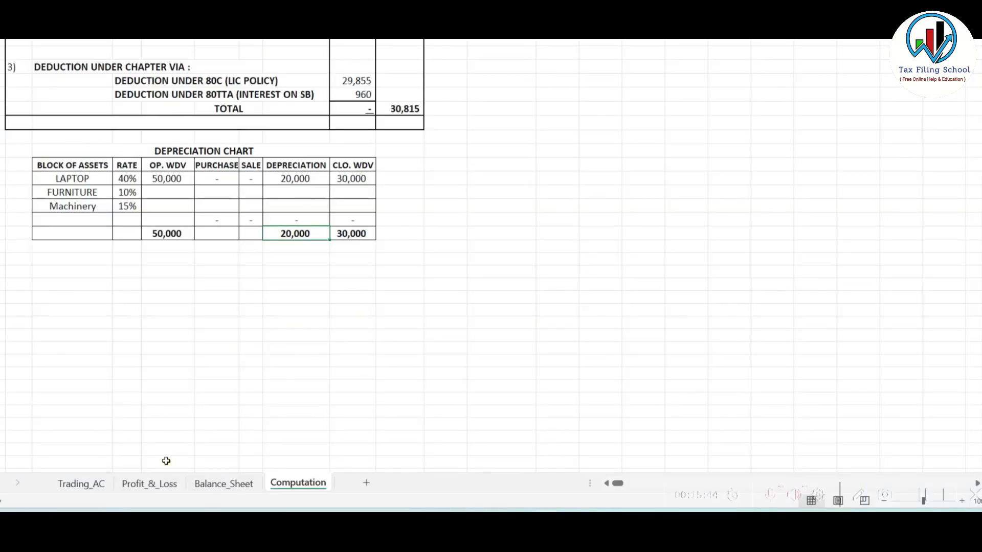
{"action": "left_click", "coordinate": [236, 483]}
{"action": "left_click", "coordinate": [403, 184]}
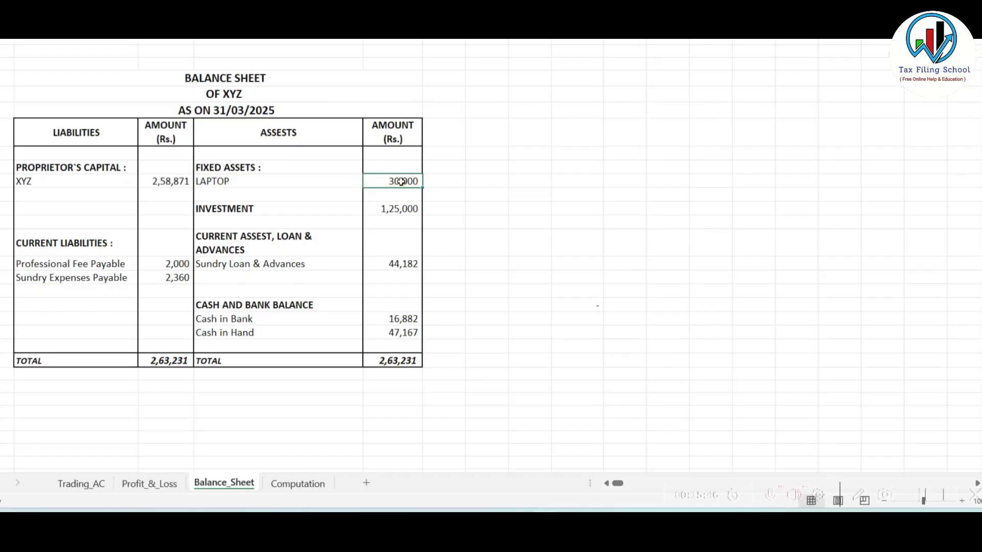
{"action": "left_click", "coordinate": [298, 483]}
{"action": "key", "text": "alt+Tab"}
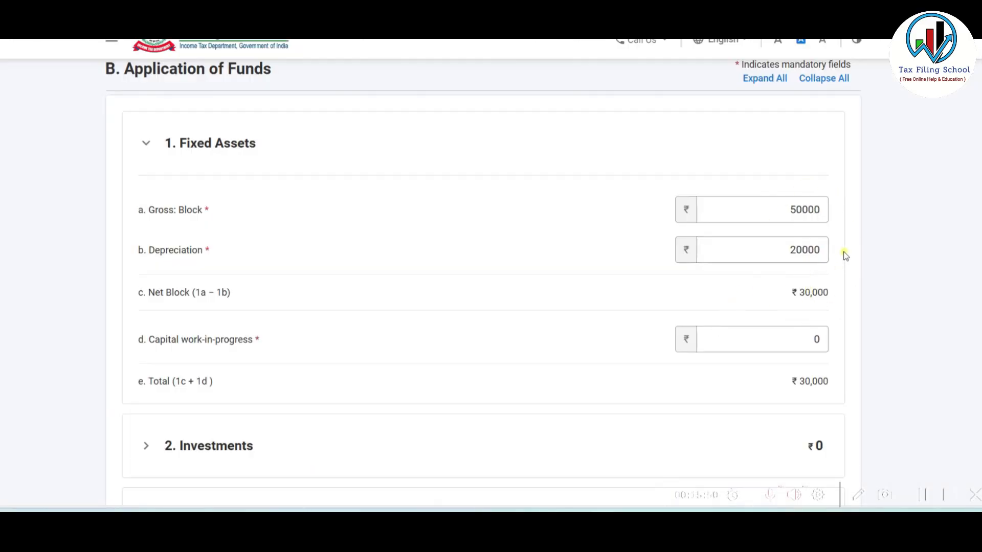
{"action": "left_click", "coordinate": [805, 256]}
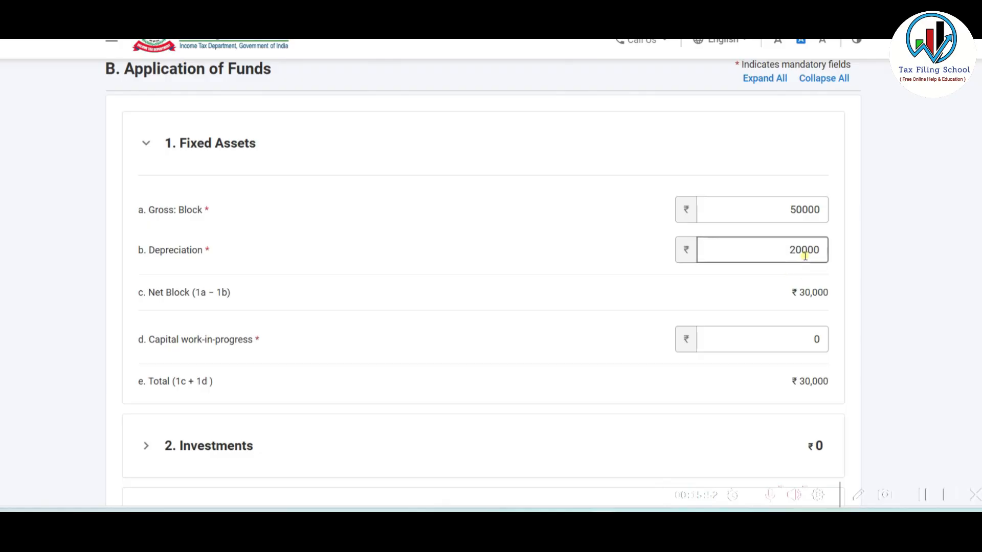
- Review the furniture (10%) and machinery (15%) rows of the Excel depreciation chart
{"action": "key", "text": "alt+Tab"}
{"action": "left_click", "coordinate": [76, 192]}
{"action": "left_click", "coordinate": [126, 192]}
{"action": "left_click", "coordinate": [138, 208]}
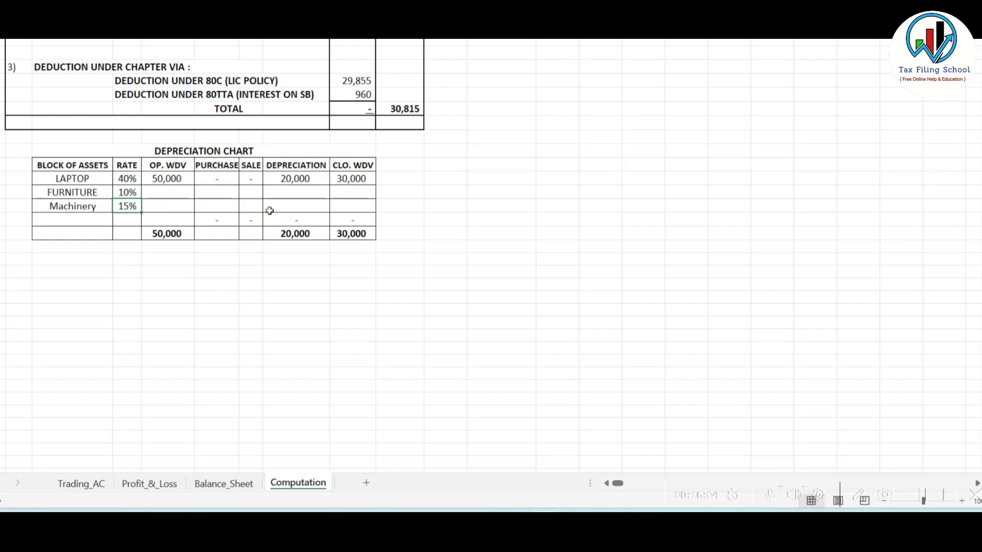
{"action": "left_click", "coordinate": [294, 191]}
{"action": "left_click", "coordinate": [356, 191]}
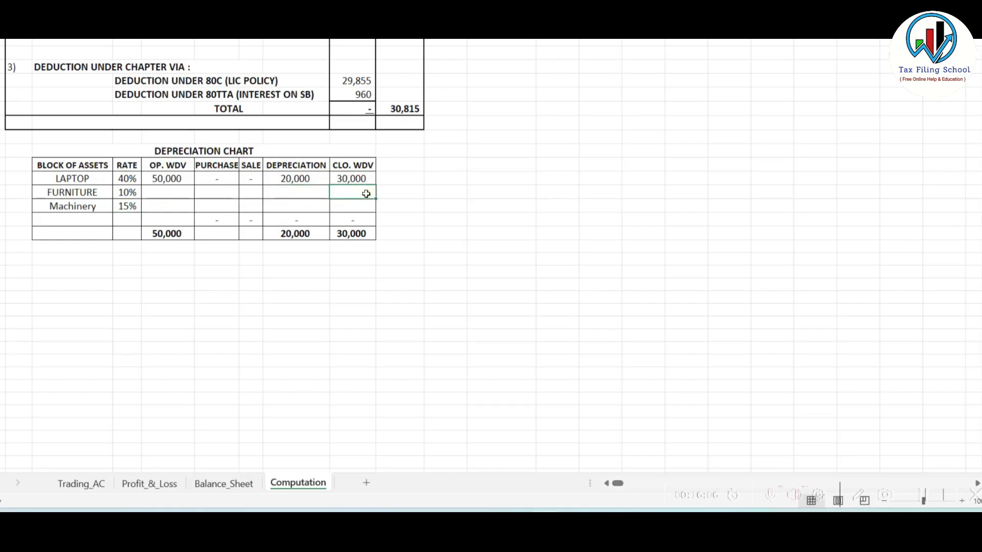
{"action": "left_click", "coordinate": [220, 483]}
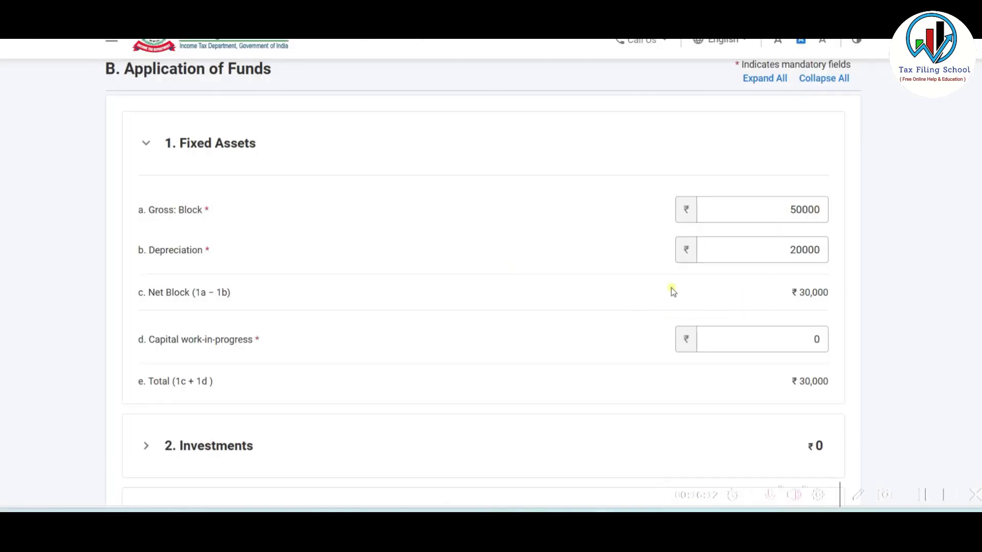
{"action": "scroll", "coordinate": [671, 289], "scroll_direction": "down", "scroll_amount": 5}
- Enter the 1,25,000 quoted securities investment from the Excel balance sheet
{"action": "left_click", "coordinate": [602, 196]}
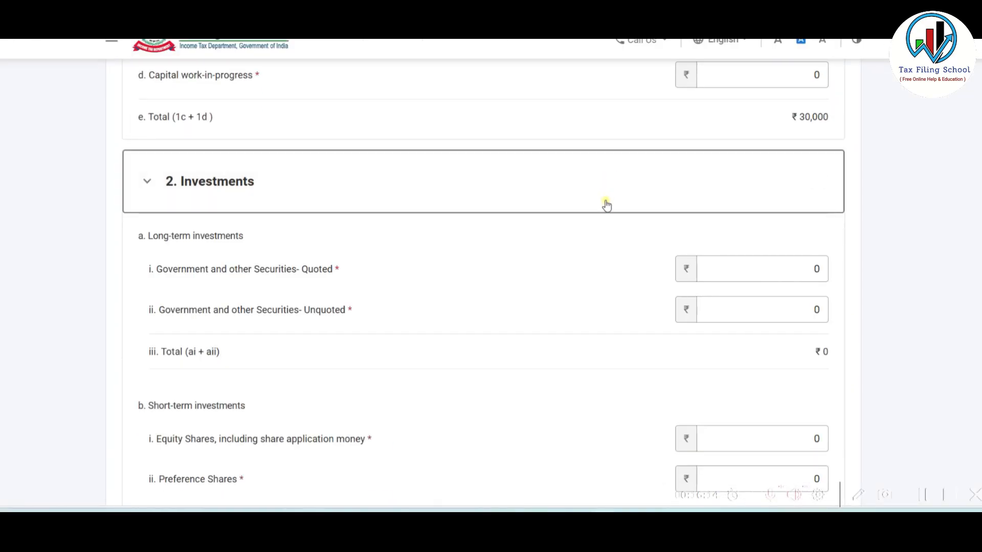
{"action": "key", "text": "alt+Tab"}
{"action": "left_click", "coordinate": [400, 212]}
{"action": "key", "text": "alt+Tab"}
{"action": "scroll", "coordinate": [605, 242], "scroll_direction": "down", "scroll_amount": 2}
{"action": "left_click", "coordinate": [759, 203]}
{"action": "type", "text": "12500"}
{"action": "left_click", "coordinate": [596, 201]}
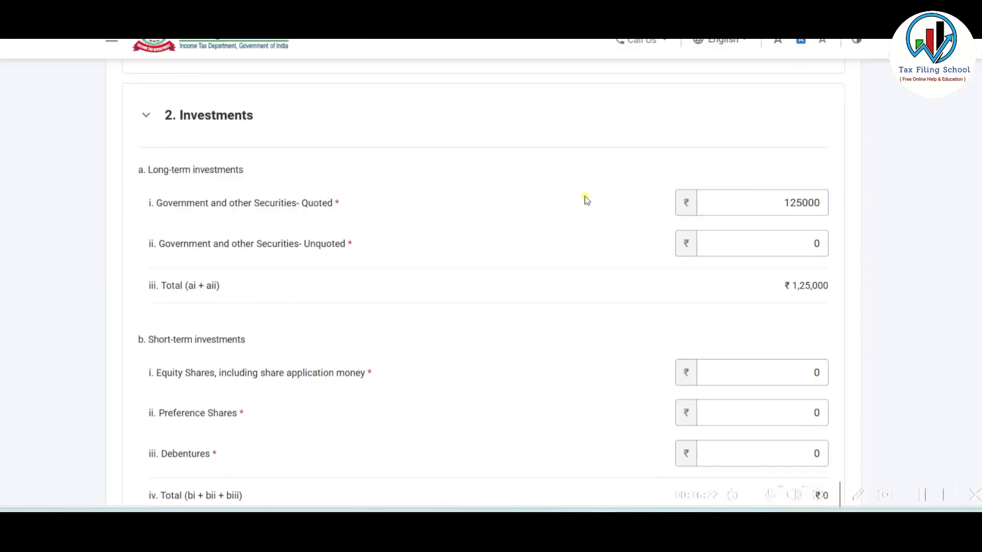
- Expand current assets and enter the 44,182 loans and advances from the Excel sheet
{"action": "scroll", "coordinate": [586, 197], "scroll_direction": "down", "scroll_amount": 4}
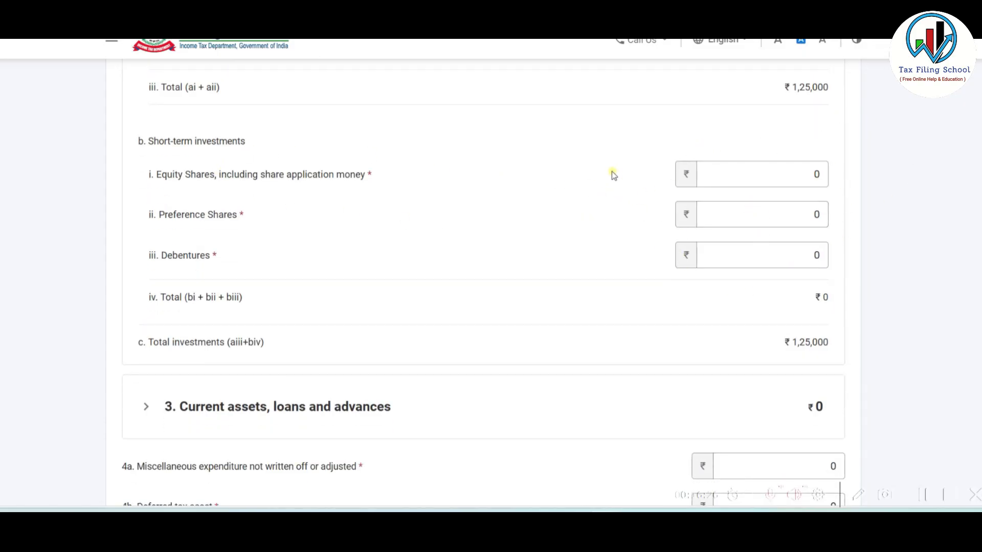
{"action": "scroll", "coordinate": [612, 173], "scroll_direction": "down", "scroll_amount": 5}
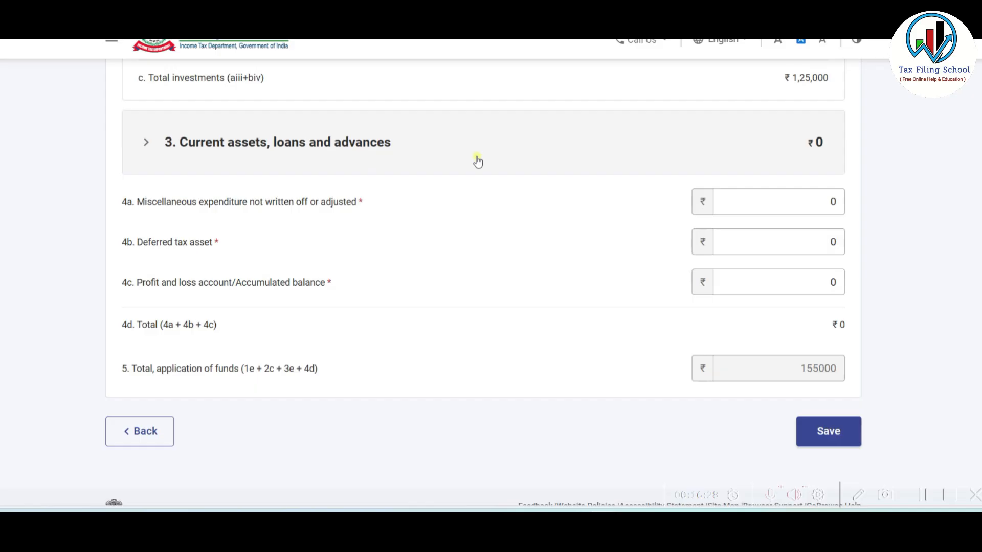
{"action": "left_click", "coordinate": [491, 151]}
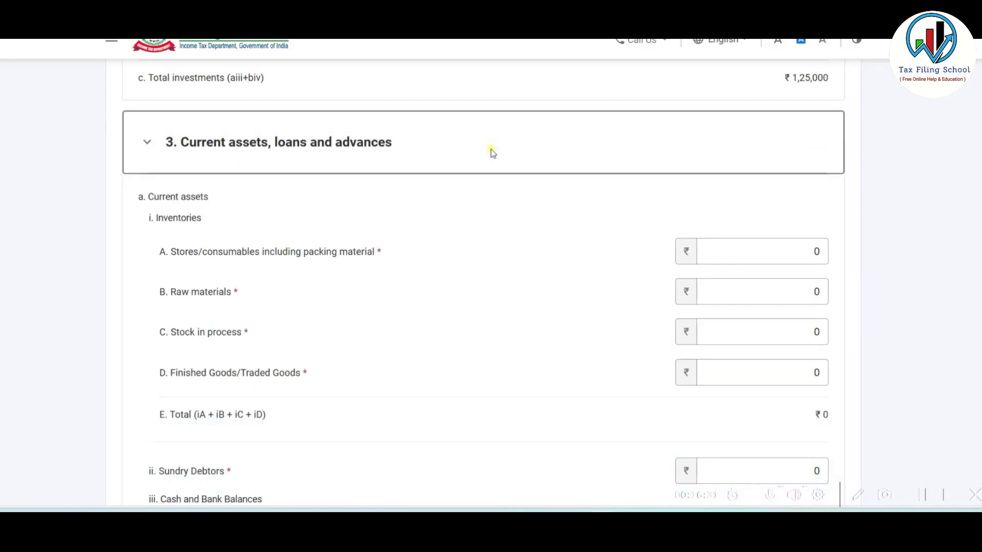
{"action": "key", "text": "alt+Tab"}
{"action": "scroll", "coordinate": [261, 243], "scroll_direction": "down", "scroll_amount": 1}
{"action": "left_click", "coordinate": [292, 232]}
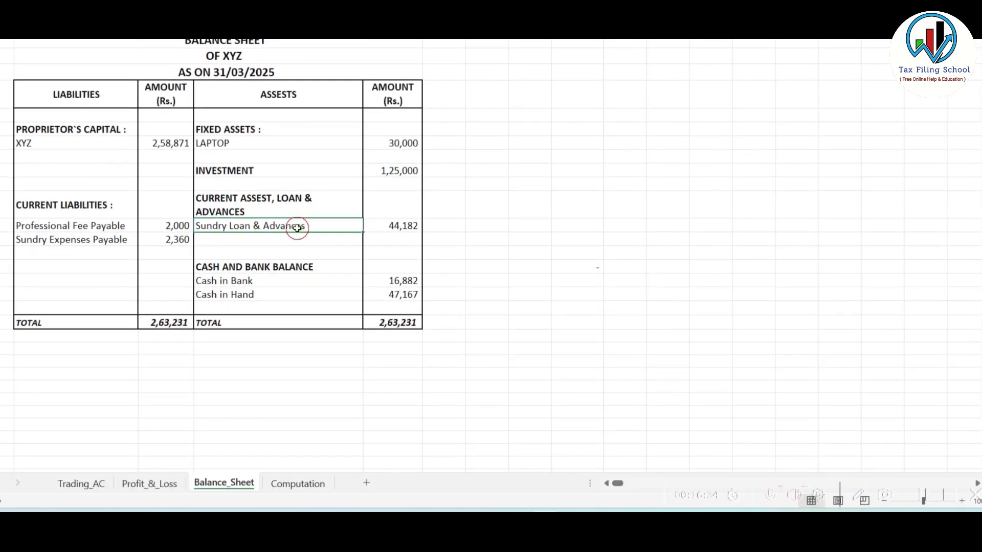
{"action": "left_click", "coordinate": [390, 226]}
{"action": "key", "text": "alt+Tab"}
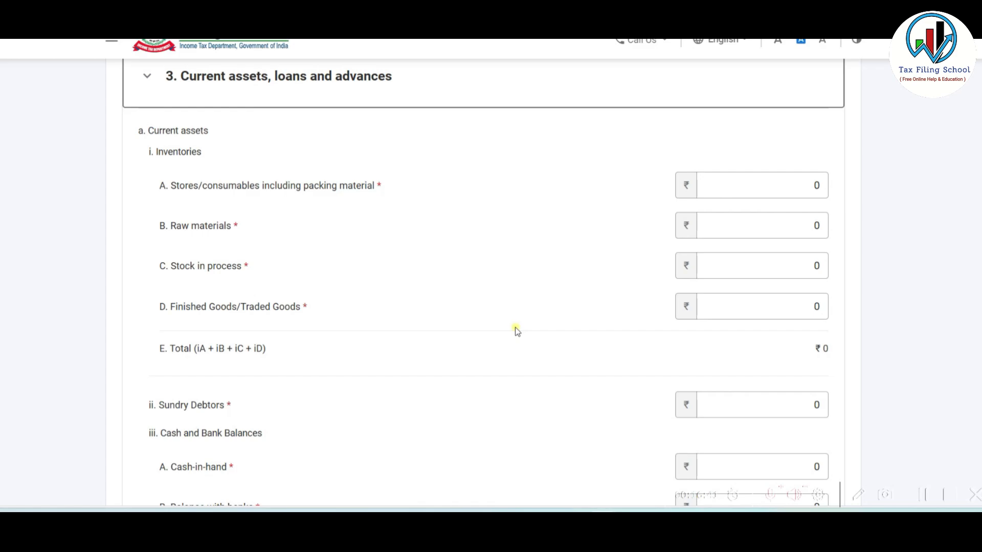
{"action": "scroll", "coordinate": [514, 327], "scroll_direction": "down", "scroll_amount": 4}
{"action": "scroll", "coordinate": [514, 328], "scroll_direction": "down", "scroll_amount": 5}
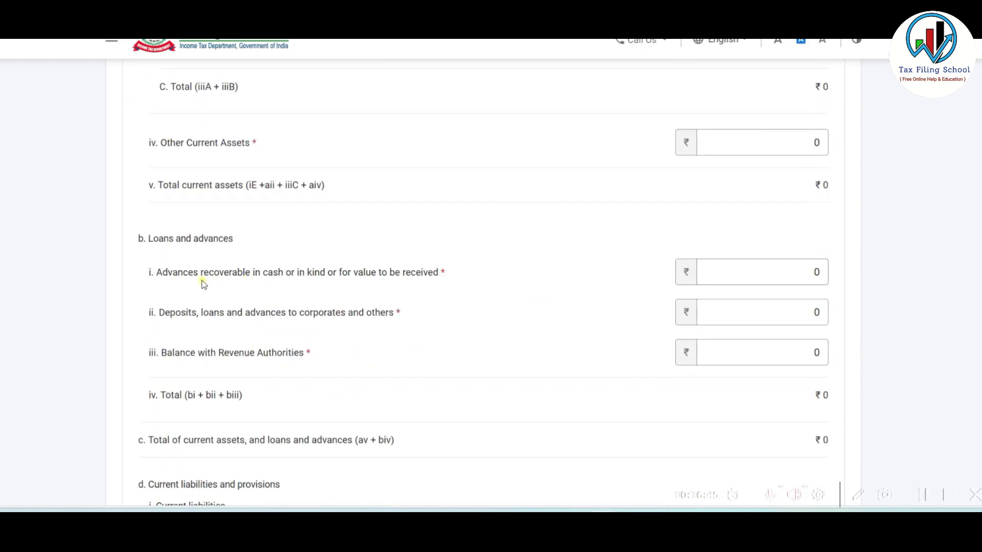
{"action": "left_click", "coordinate": [793, 271]}
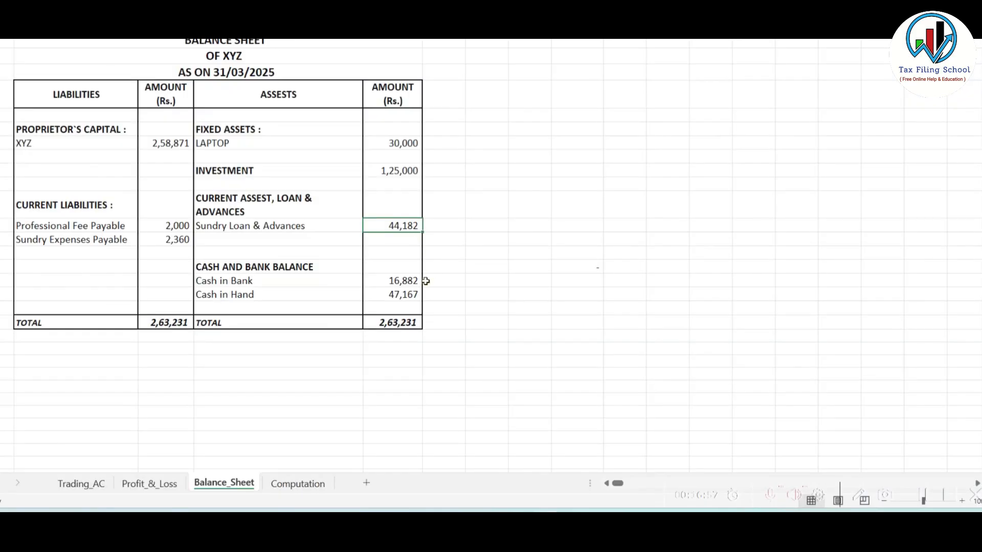
- Enter the cash in hand 47,167 and bank balance 16,882
{"action": "left_click", "coordinate": [406, 280]}
{"action": "left_click", "coordinate": [414, 298]}
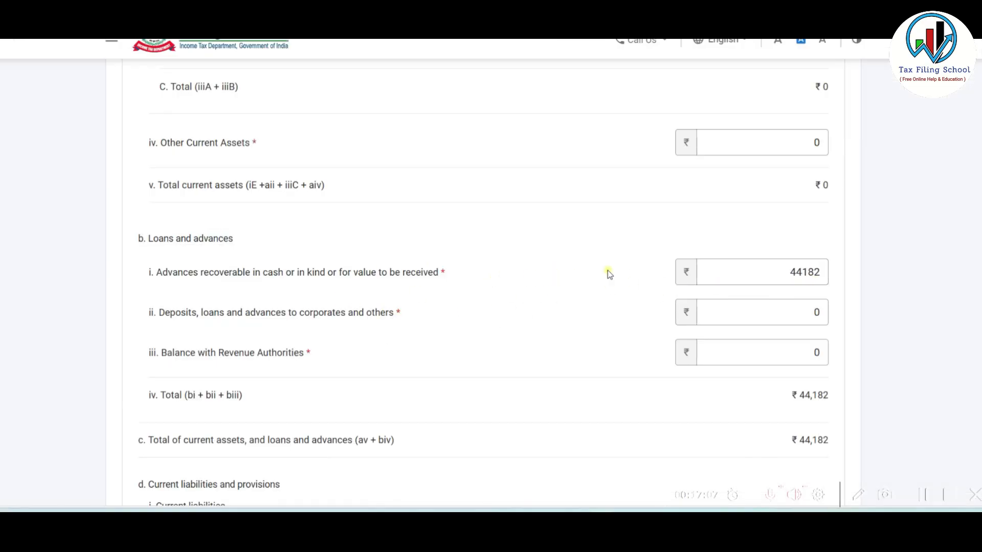
{"action": "scroll", "coordinate": [603, 289], "scroll_direction": "up", "scroll_amount": 4}
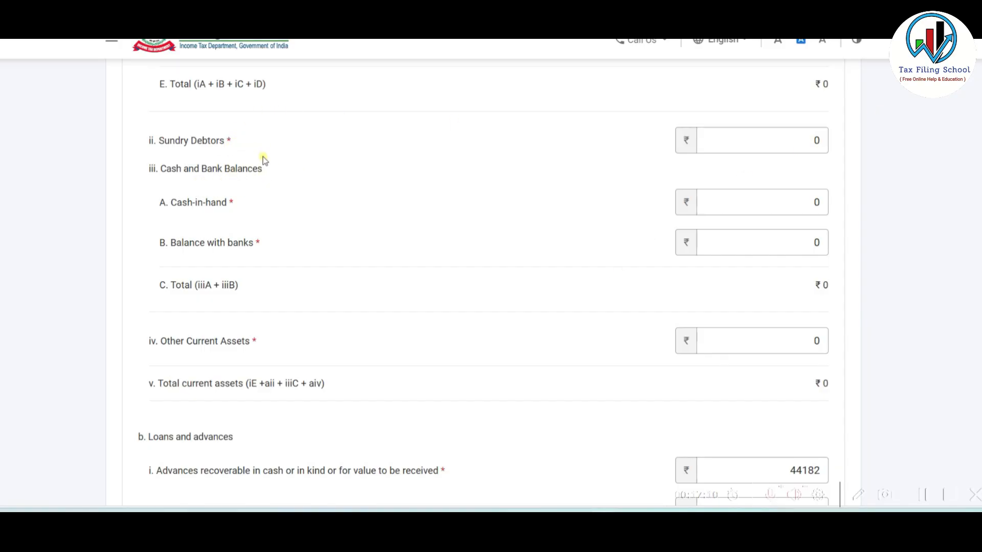
{"action": "left_click", "coordinate": [766, 203]}
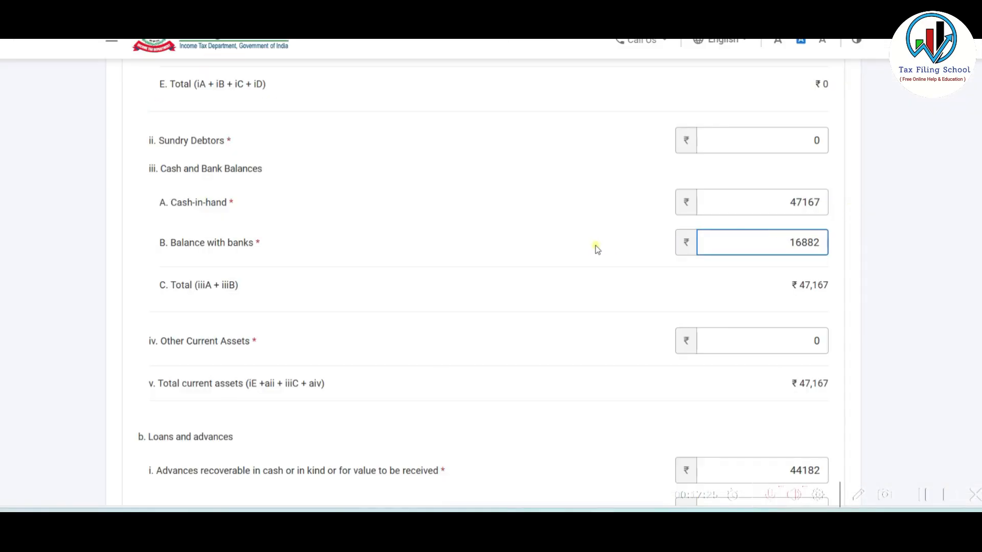
{"action": "left_click", "coordinate": [591, 248]}
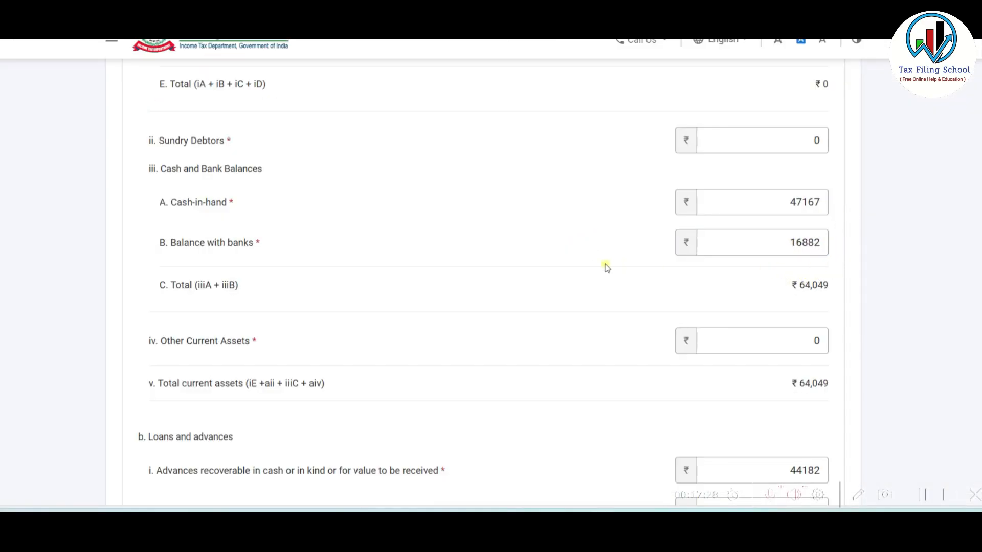
- Check the 2,000 and 2,360 current liabilities in the Excel balance sheet
{"action": "key", "text": "alt+Tab"}
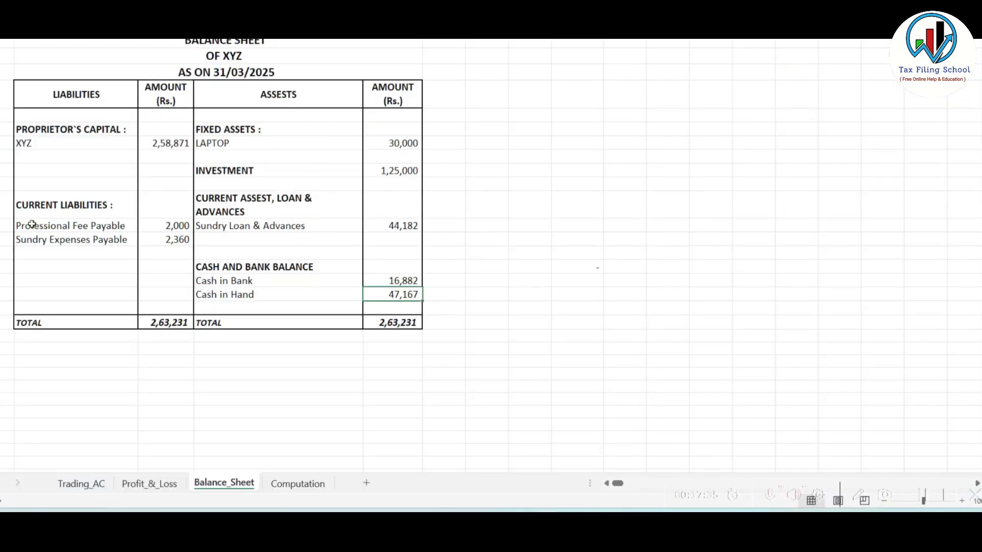
{"action": "key", "text": "alt+Tab"}
{"action": "scroll", "coordinate": [522, 291], "scroll_direction": "down", "scroll_amount": 9}
{"action": "scroll", "coordinate": [523, 292], "scroll_direction": "down", "scroll_amount": 2}
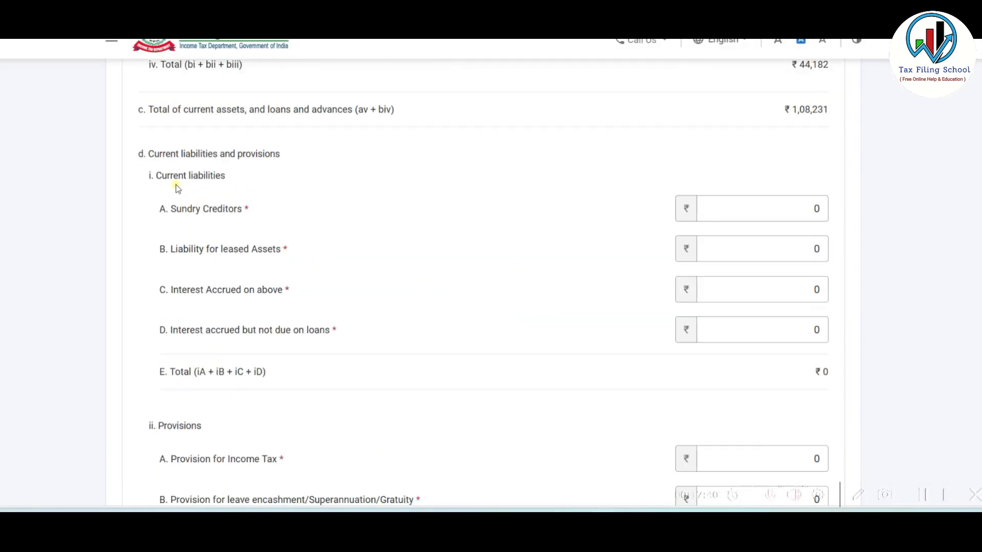
{"action": "key", "text": "alt+Tab"}
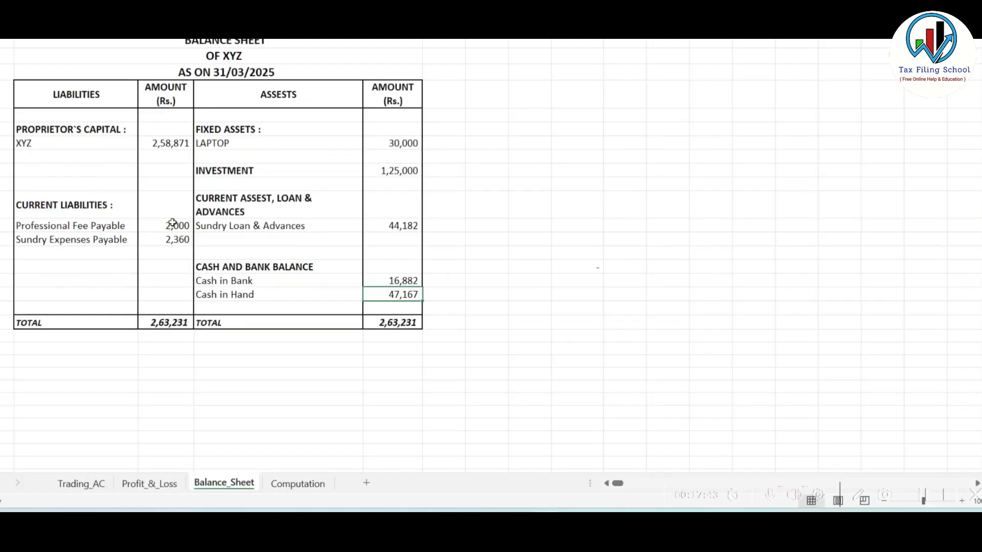
{"action": "left_click_drag", "start_coordinate": [177, 222], "coordinate": [180, 241]}
{"action": "key", "text": "alt+Tab"}
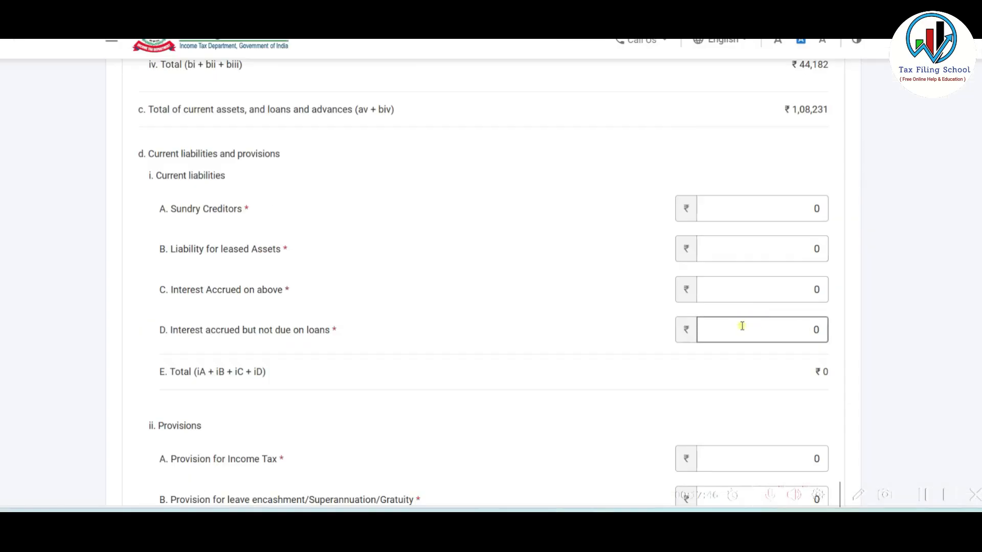
- Record 4360 as Other Provisions, making net current assets ₹1,03,871
{"action": "scroll", "coordinate": [746, 325], "scroll_direction": "down", "scroll_amount": 5}
{"action": "left_click", "coordinate": [754, 332]}
{"action": "type", "text": "43600"}
{"action": "key", "text": "alt+Tab"}
{"action": "key", "text": "alt+Tab"}
{"action": "key", "text": "Delete"}
{"action": "scroll", "coordinate": [758, 334], "scroll_direction": "down", "scroll_amount": 4}
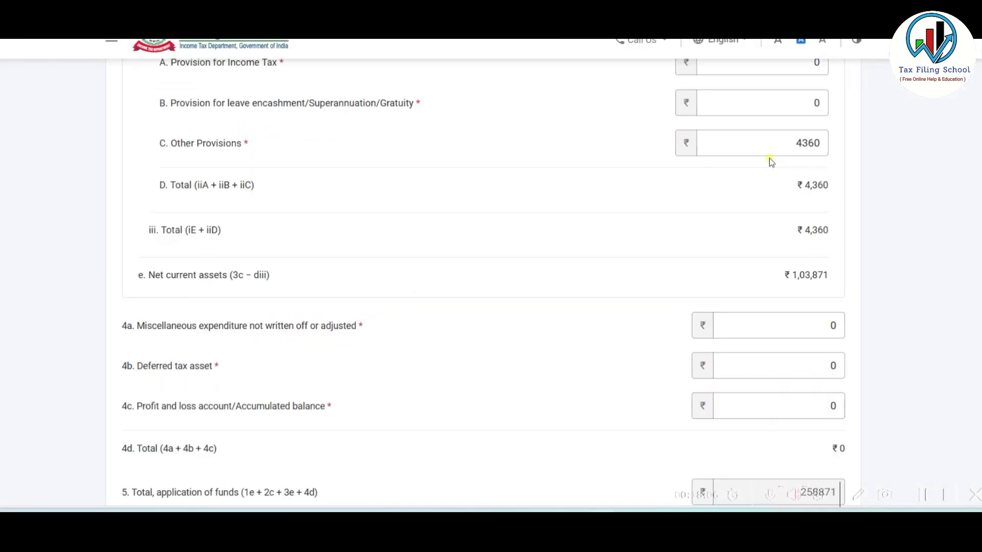
{"action": "scroll", "coordinate": [817, 251], "scroll_direction": "down", "scroll_amount": 3}
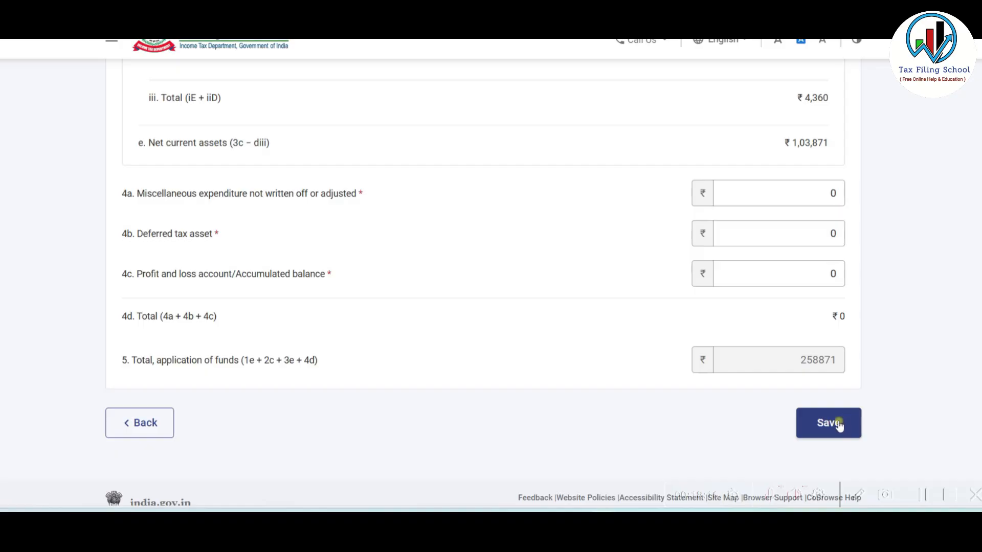
- Save Application of Funds at ₹2,58,871, review its items, and confirm Part A - Balance Sheet
{"action": "left_click", "coordinate": [836, 427]}
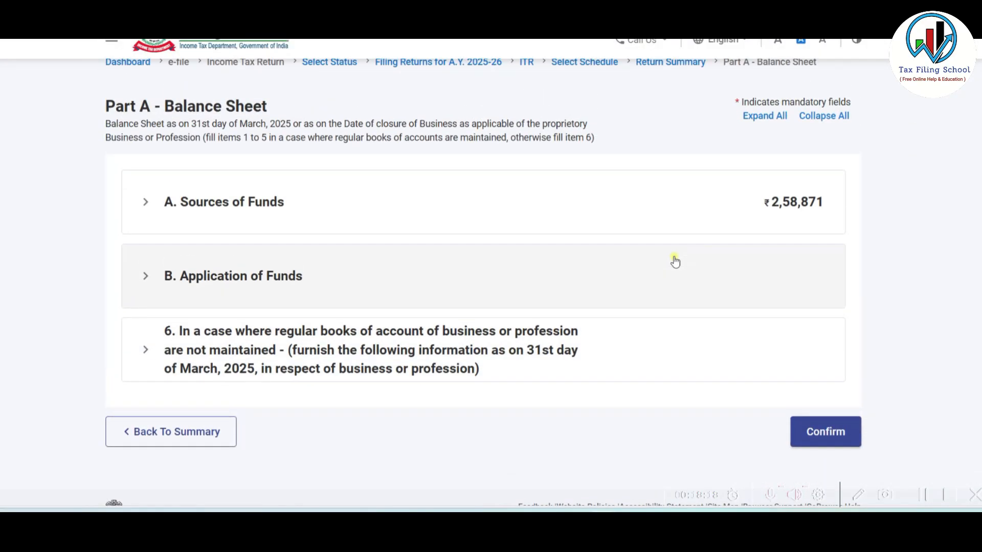
{"action": "left_click", "coordinate": [663, 274]}
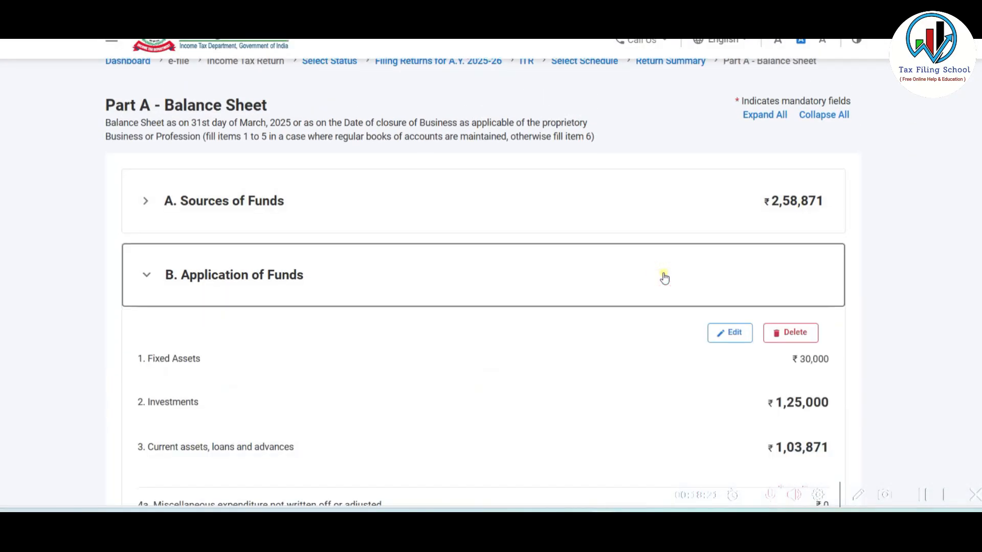
{"action": "scroll", "coordinate": [664, 276], "scroll_direction": "down", "scroll_amount": 5}
{"action": "scroll", "coordinate": [664, 276], "scroll_direction": "down", "scroll_amount": 2}
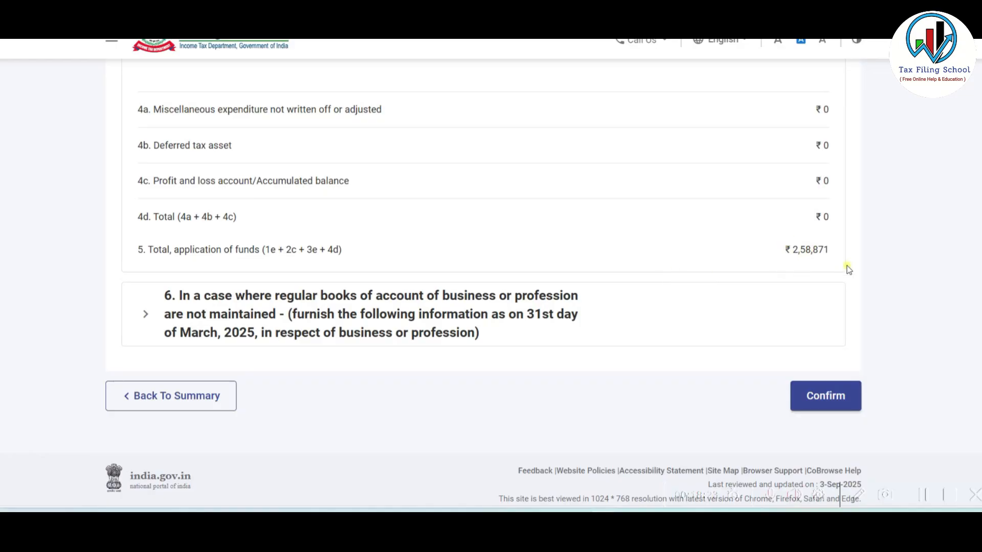
{"action": "scroll", "coordinate": [807, 258], "scroll_direction": "up", "scroll_amount": 3}
{"action": "scroll", "coordinate": [807, 257], "scroll_direction": "up", "scroll_amount": 2}
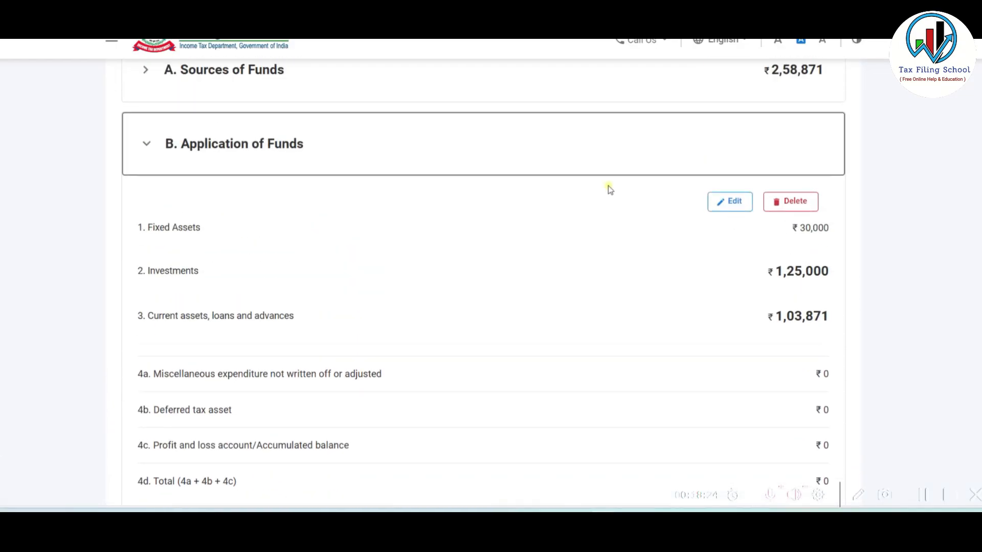
{"action": "left_click", "coordinate": [499, 146]}
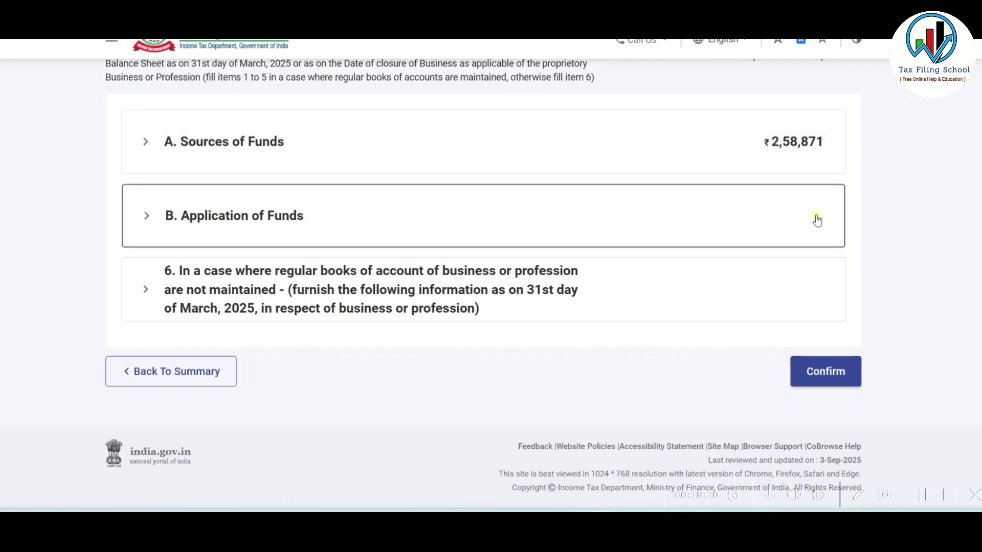
{"action": "left_click", "coordinate": [825, 374]}
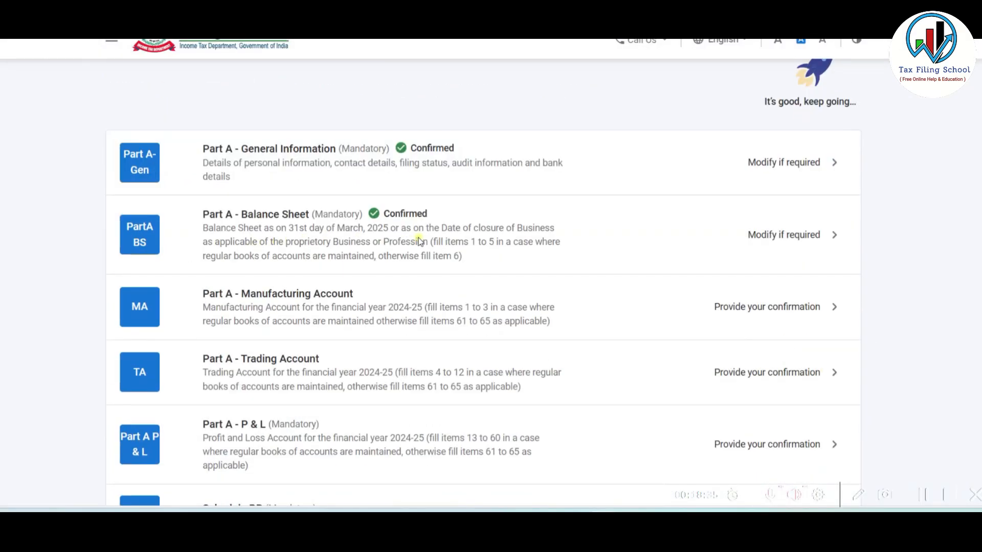
- Confirm the Part A - Manufacturing Account schedule
{"action": "scroll", "coordinate": [376, 285], "scroll_direction": "down", "scroll_amount": 1}
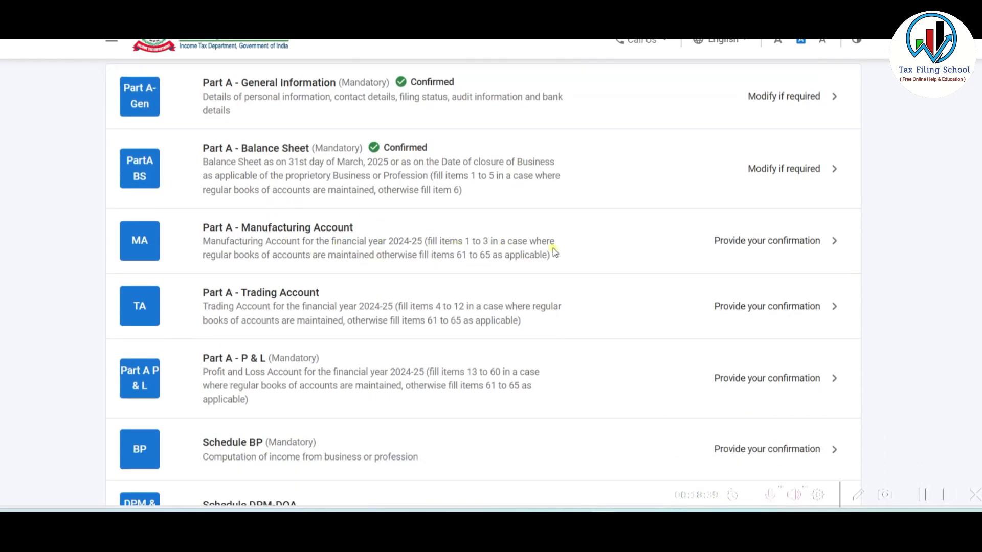
{"action": "scroll", "coordinate": [553, 248], "scroll_direction": "down", "scroll_amount": 1}
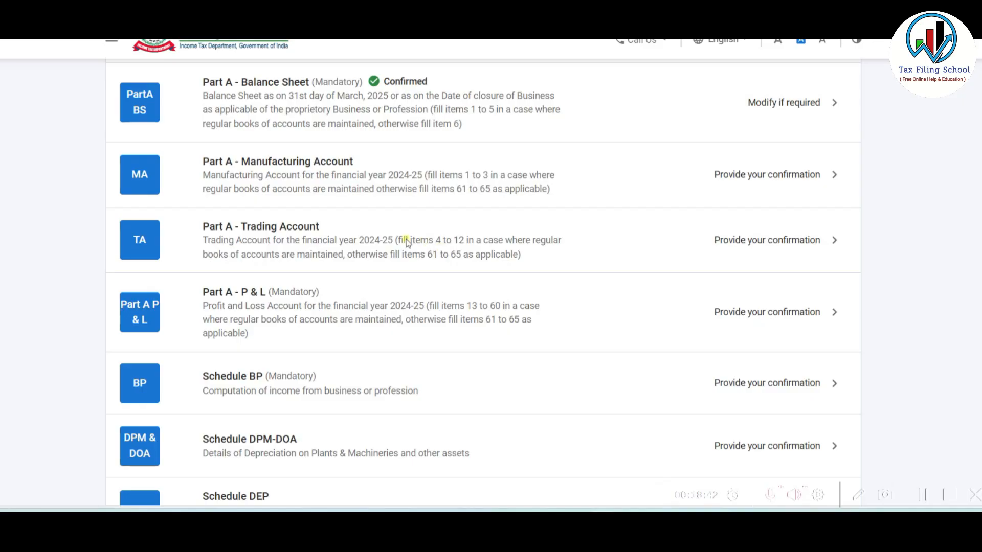
{"action": "left_click", "coordinate": [433, 172]}
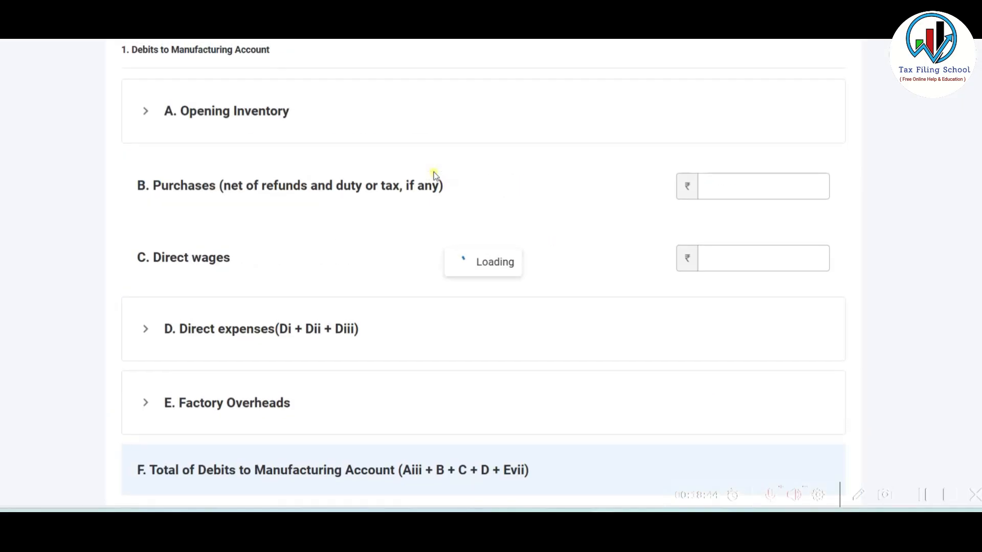
{"action": "scroll", "coordinate": [437, 176], "scroll_direction": "down", "scroll_amount": 10}
{"action": "left_click", "coordinate": [833, 373]}
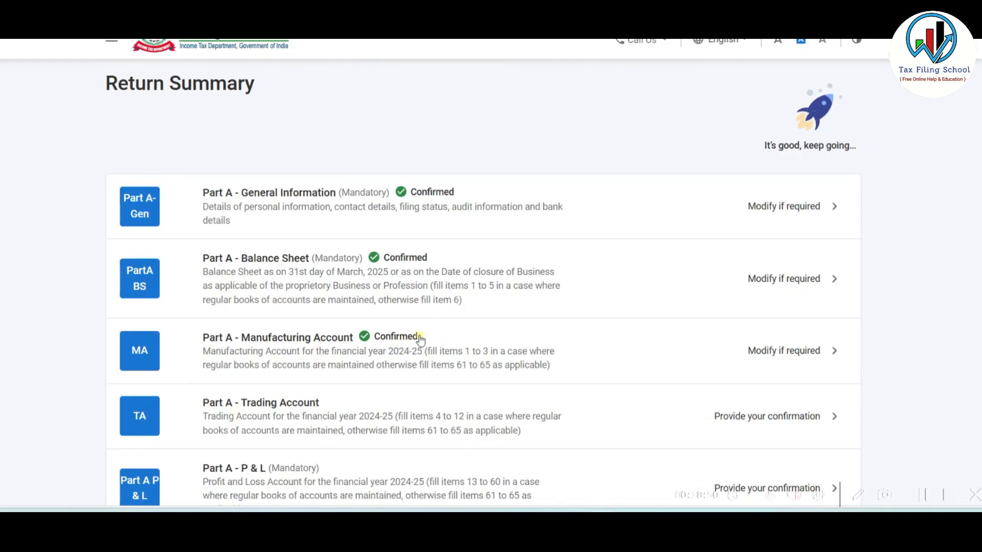
- Confirm the Trading Account schedule and open Part A - P & L
{"action": "scroll", "coordinate": [419, 340], "scroll_direction": "down", "scroll_amount": 4}
{"action": "left_click", "coordinate": [448, 228]}
{"action": "scroll", "coordinate": [448, 228], "scroll_direction": "down", "scroll_amount": 10}
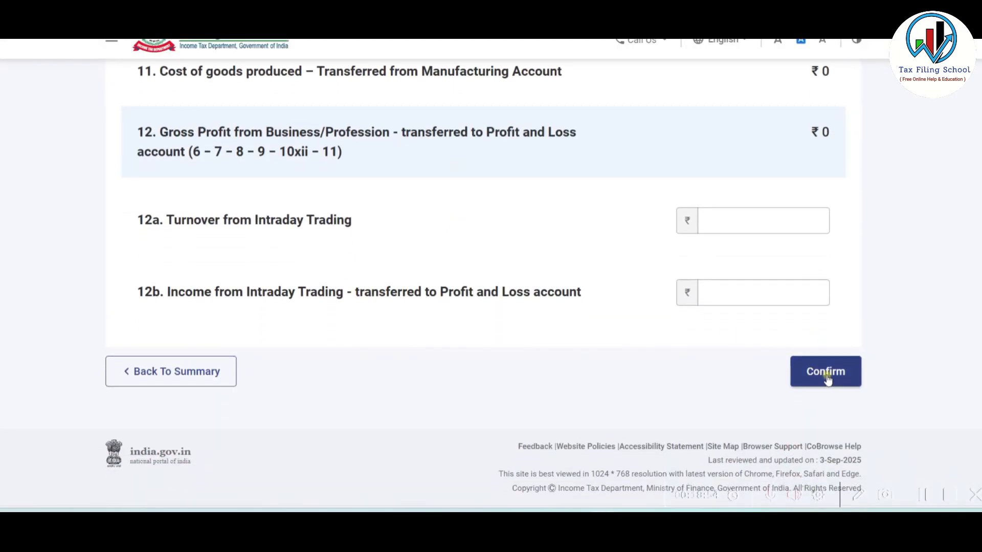
{"action": "left_click", "coordinate": [826, 372]}
{"action": "scroll", "coordinate": [418, 218], "scroll_direction": "down", "scroll_amount": 4}
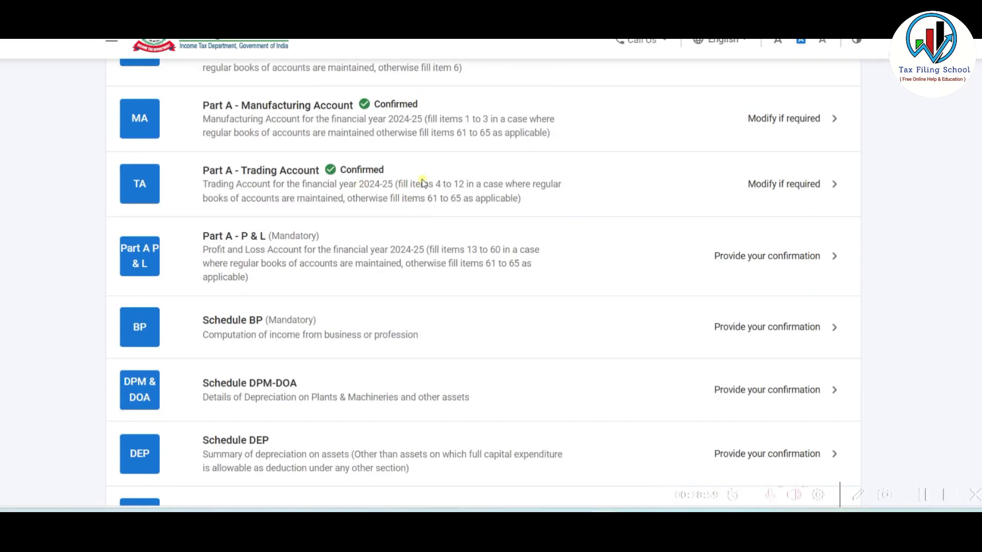
{"action": "scroll", "coordinate": [422, 183], "scroll_direction": "down", "scroll_amount": 1}
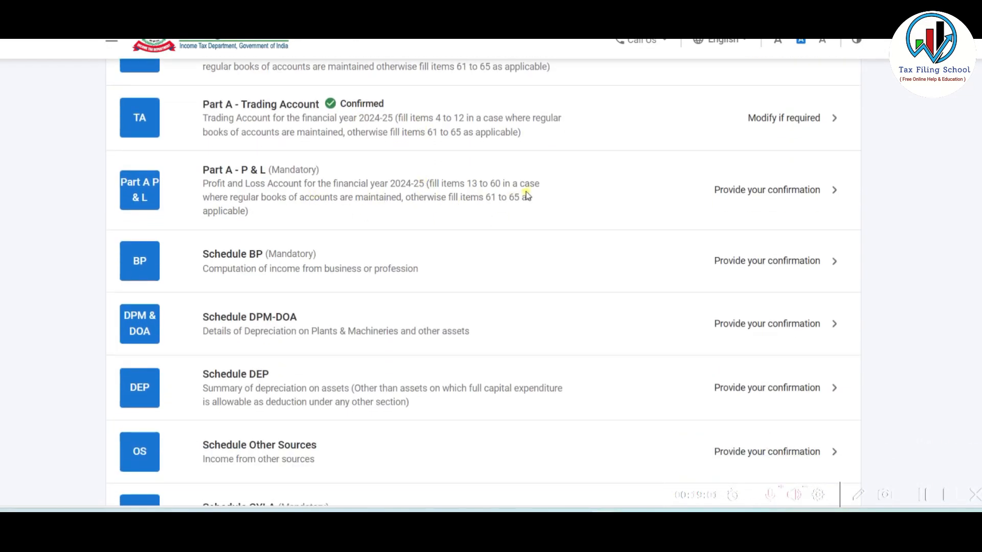
{"action": "left_click", "coordinate": [527, 192]}
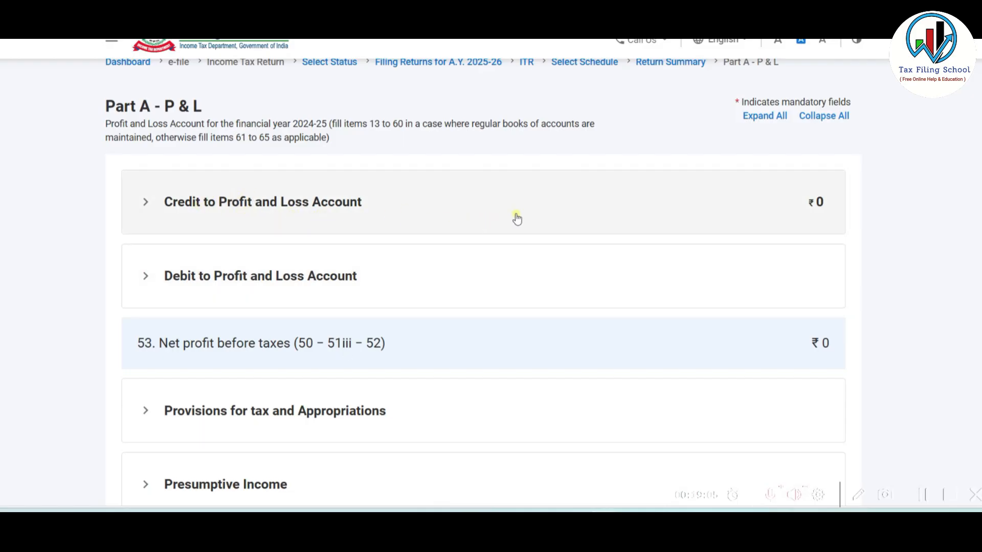
- Enter Commission of 533650 from the Excel Profit_&_Loss sheet as a P&L credit
{"action": "left_click", "coordinate": [341, 204]}
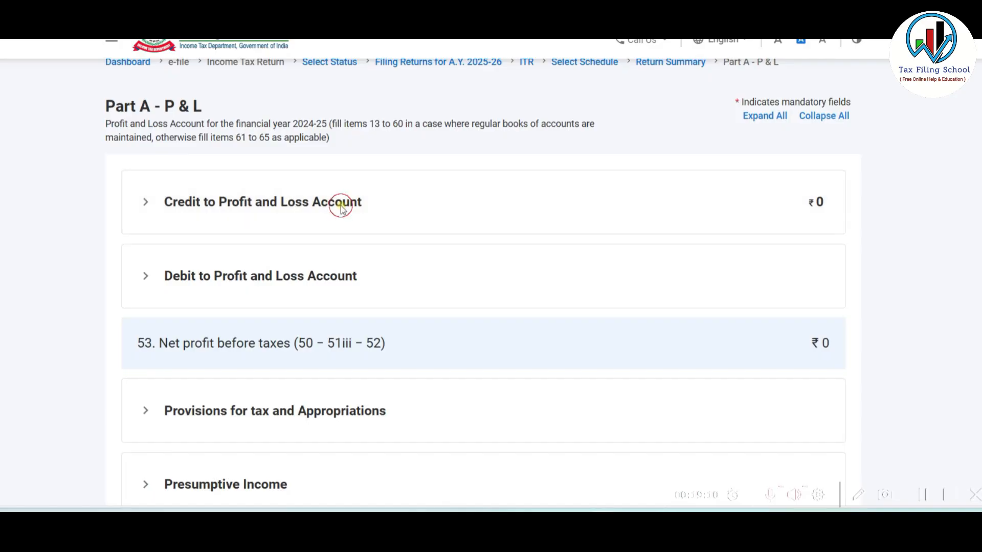
{"action": "left_click", "coordinate": [736, 269]}
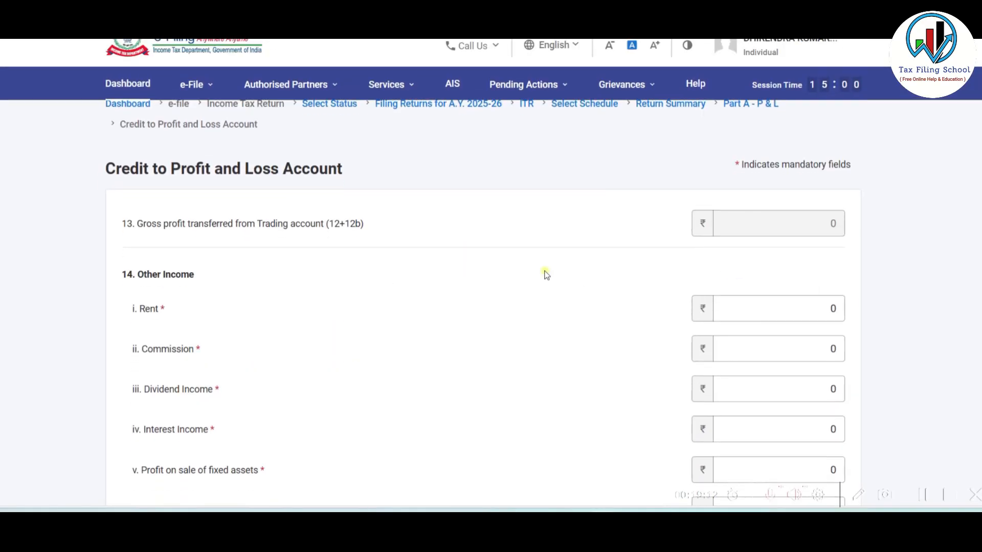
{"action": "scroll", "coordinate": [546, 274], "scroll_direction": "down", "scroll_amount": 3}
{"action": "left_click", "coordinate": [775, 185]}
{"action": "left_click", "coordinate": [782, 185]}
{"action": "key", "text": "alt+Tab"}
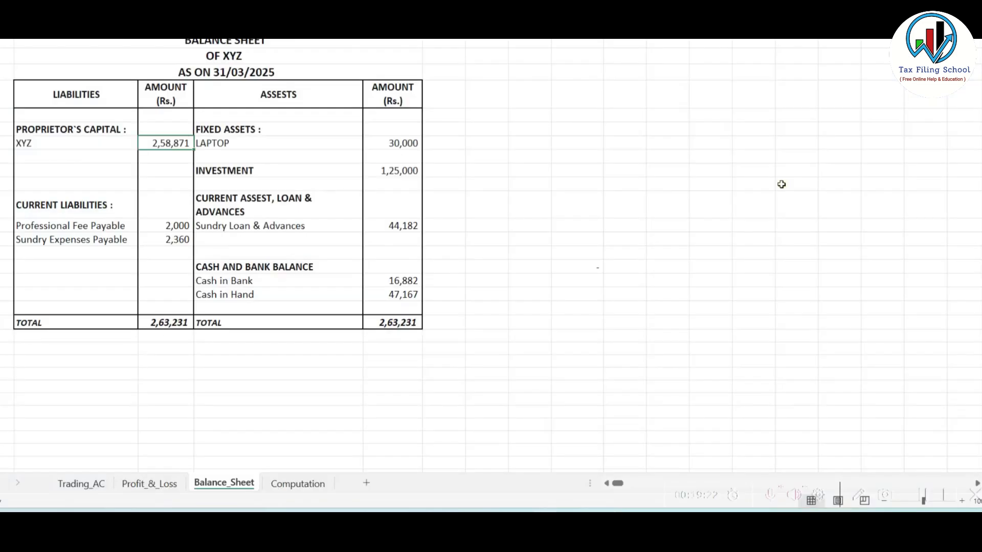
{"action": "left_click", "coordinate": [164, 483]}
{"action": "left_click", "coordinate": [395, 101]}
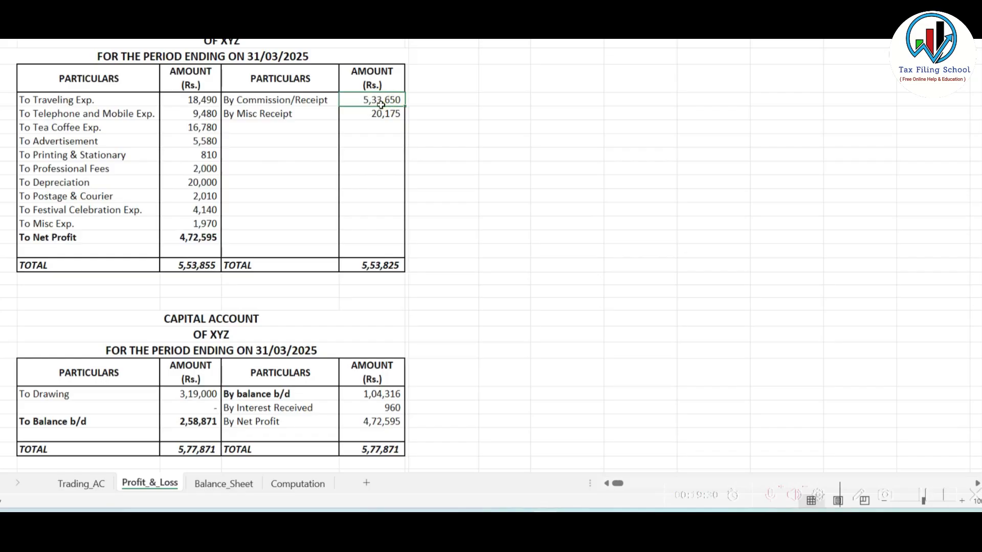
{"action": "key", "text": "alt+Tab"}
{"action": "type", "text": "53365"}
- Add 'Misc Income' of 20175 as other income and save credits totalling ₹5,53,825
{"action": "key", "text": "alt+Tab"}
{"action": "left_click", "coordinate": [381, 114]}
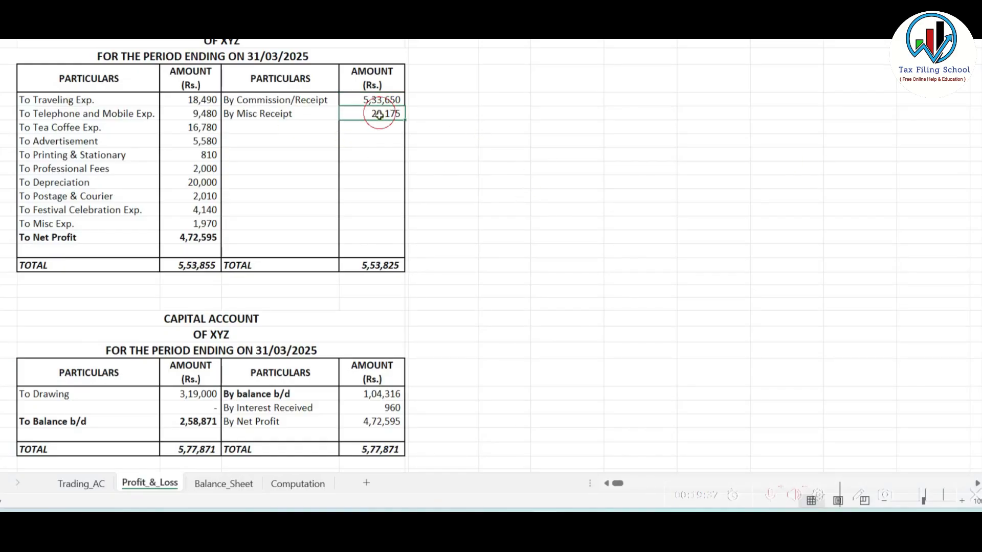
{"action": "key", "text": "alt+Tab"}
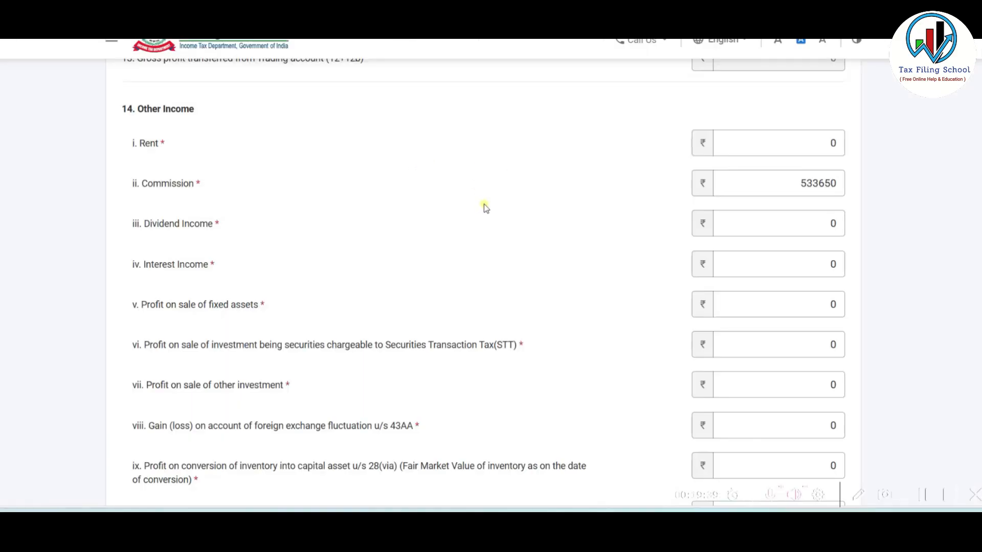
{"action": "scroll", "coordinate": [484, 204], "scroll_direction": "down", "scroll_amount": 5}
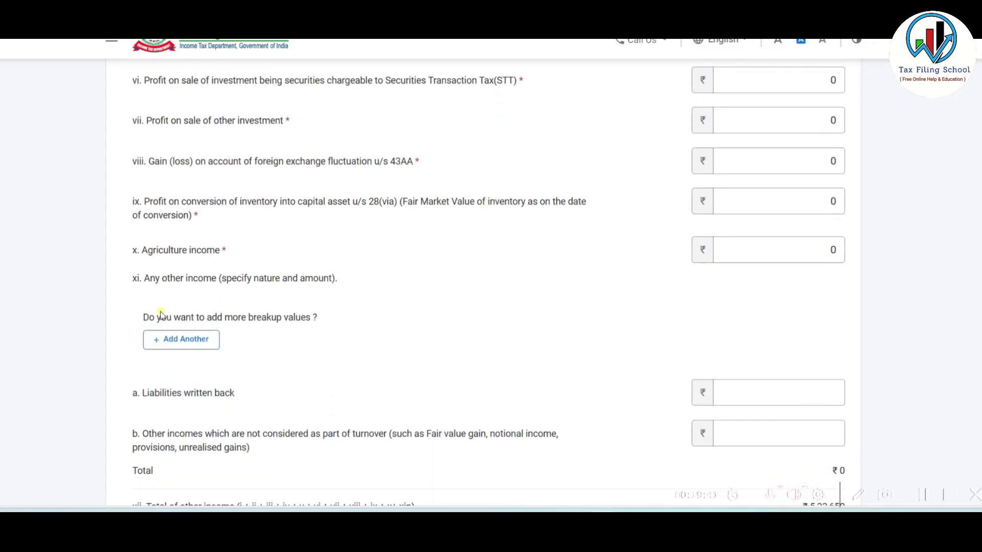
{"action": "left_click", "coordinate": [181, 350]}
{"action": "left_click", "coordinate": [251, 355]}
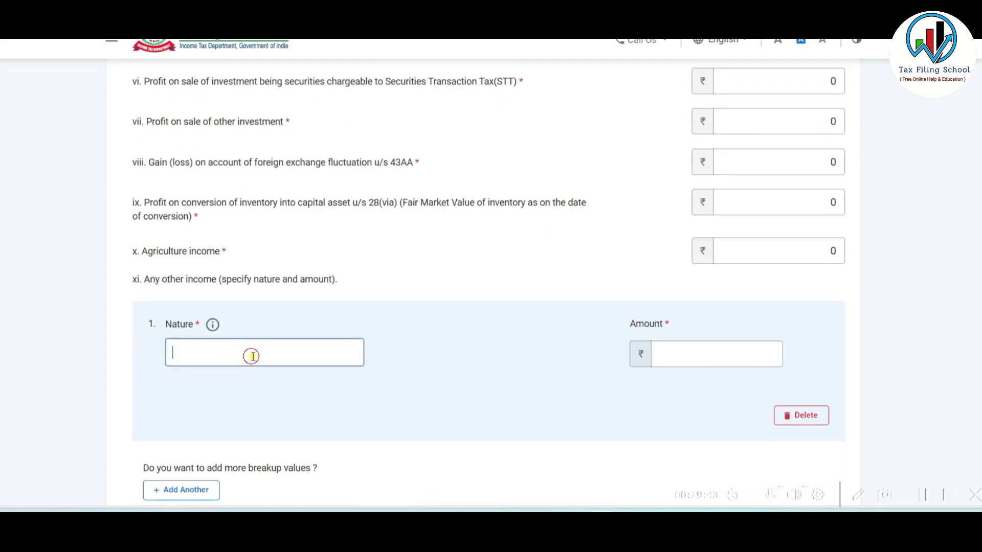
{"action": "type", "text": "Misc Income"}
{"action": "key", "text": "Tab"}
{"action": "type", "text": "20175"}
{"action": "left_click", "coordinate": [561, 330]}
{"action": "scroll", "coordinate": [597, 305], "scroll_direction": "up", "scroll_amount": 6}
{"action": "scroll", "coordinate": [598, 304], "scroll_direction": "down", "scroll_amount": 6}
{"action": "scroll", "coordinate": [599, 306], "scroll_direction": "down", "scroll_amount": 8}
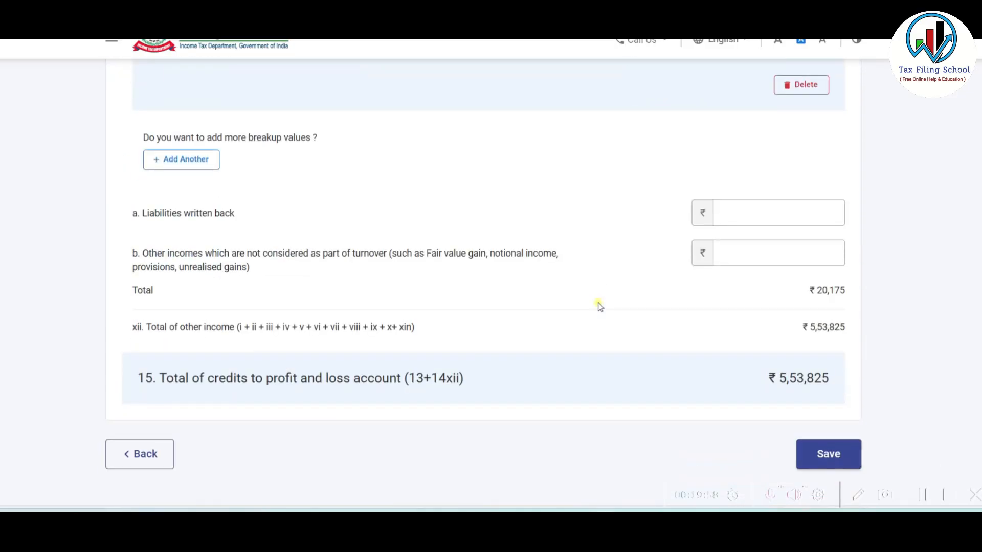
{"action": "left_click", "coordinate": [828, 371]}
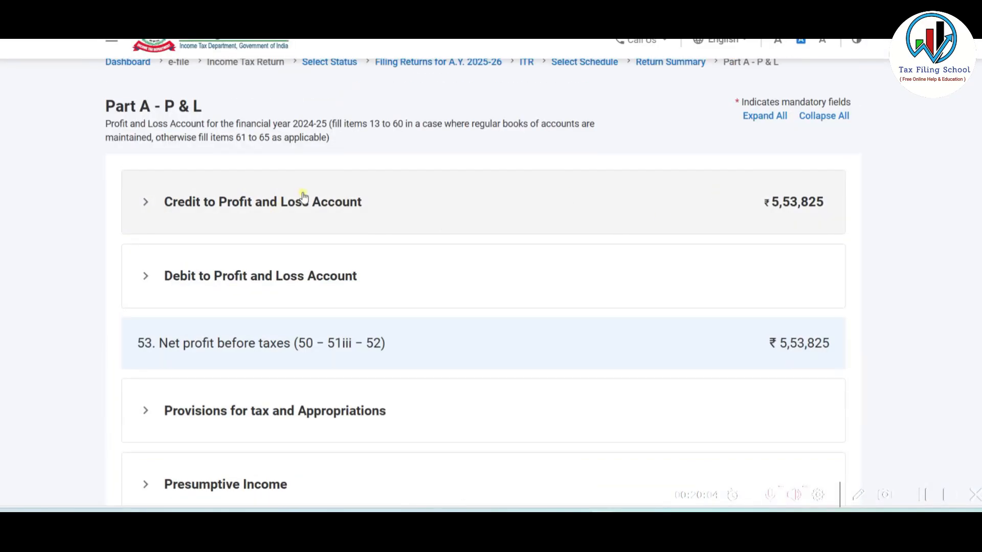
- Total the ledger's debit expenses, then expand the Debit to Profit and Loss Account for editing
{"action": "key", "text": "alt+Tab"}
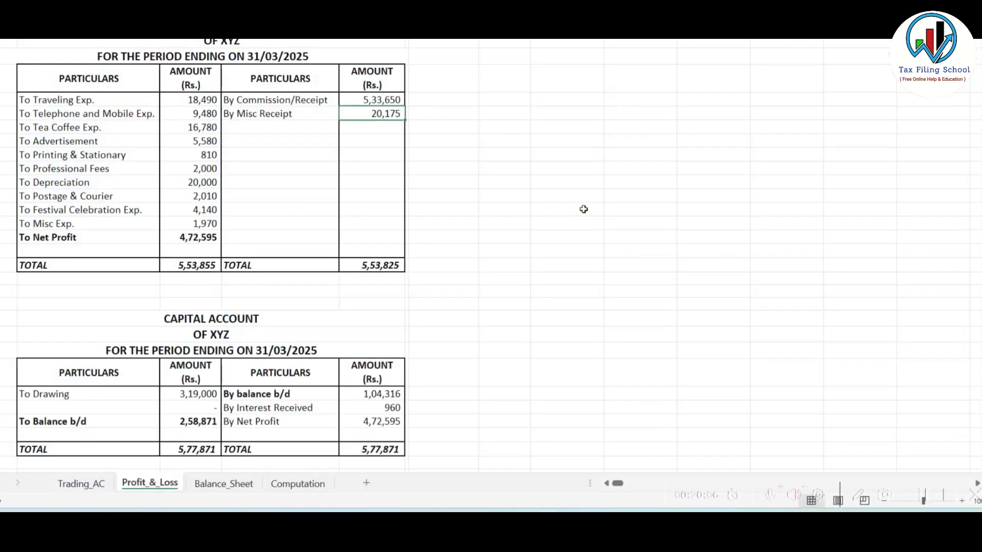
{"action": "left_click_drag", "start_coordinate": [53, 102], "coordinate": [225, 241]}
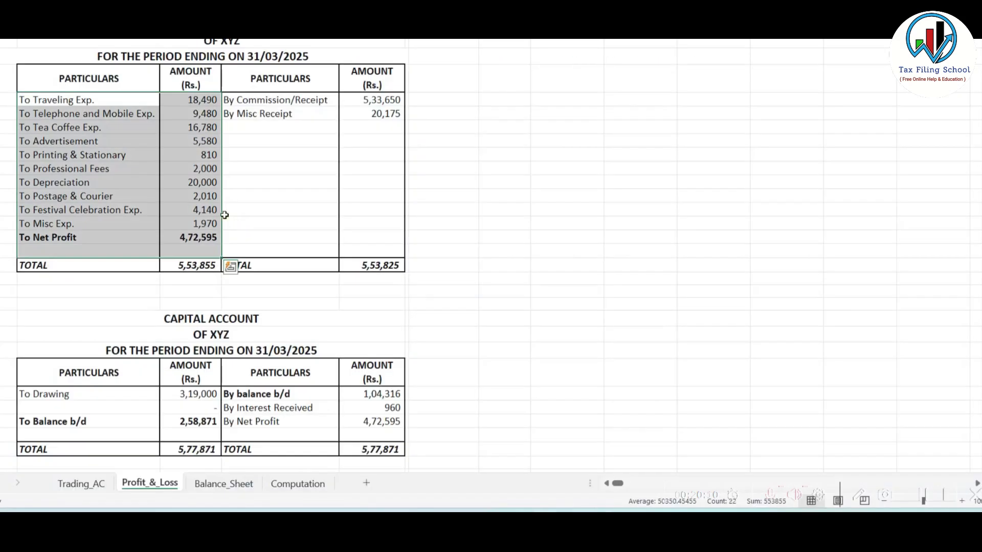
{"action": "left_click", "coordinate": [225, 209]}
{"action": "key", "text": "alt+Tab"}
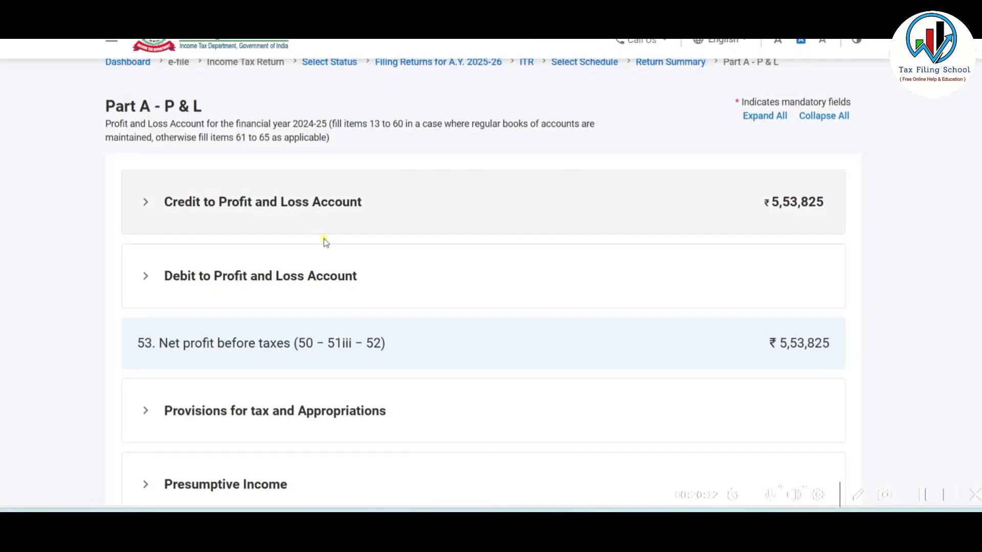
{"action": "left_click", "coordinate": [402, 276]}
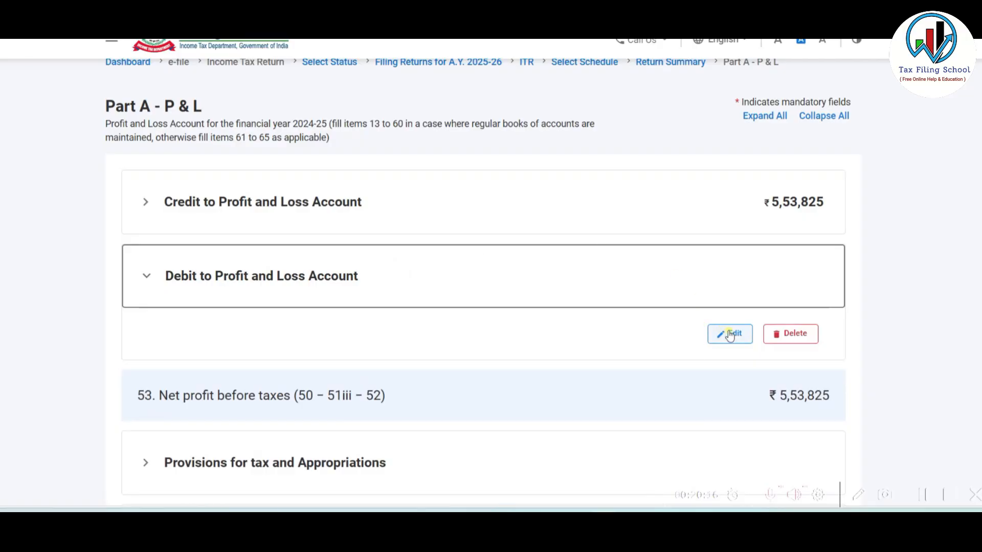
{"action": "left_click", "coordinate": [729, 335]}
{"action": "scroll", "coordinate": [583, 276], "scroll_direction": "down", "scroll_amount": 2}
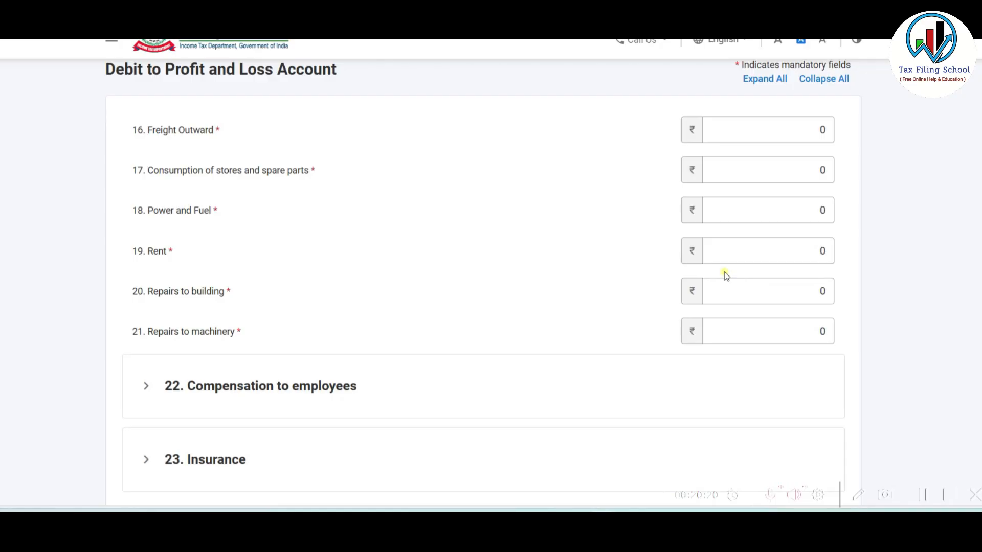
{"action": "scroll", "coordinate": [724, 271], "scroll_direction": "down", "scroll_amount": 12}
- Look up the travel, telephone, tea coffee, advertisement and depreciation rows in the Excel ledger
{"action": "key", "text": "alt+Tab"}
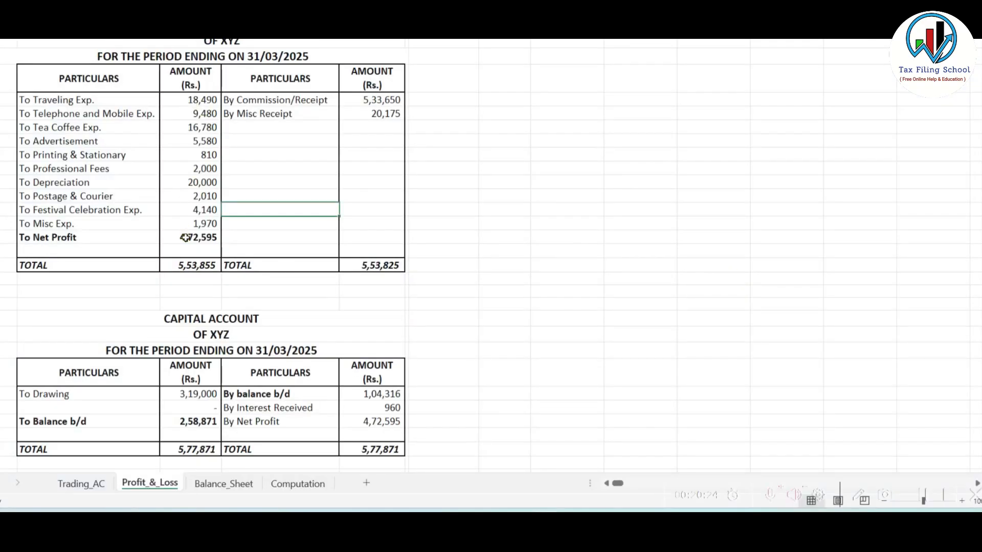
{"action": "key", "text": "alt+Tab"}
{"action": "key", "text": "alt+Tab"}
{"action": "left_click", "coordinate": [74, 101]}
{"action": "left_click", "coordinate": [134, 113]}
{"action": "left_click", "coordinate": [98, 128]}
{"action": "left_click", "coordinate": [100, 143]}
{"action": "left_click", "coordinate": [99, 182]}
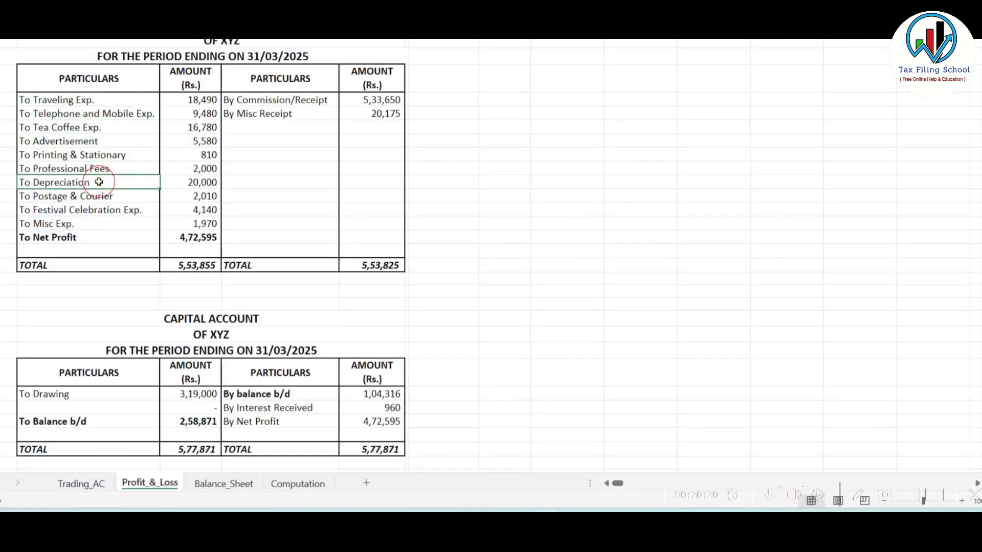
{"action": "key", "text": "alt+Tab"}
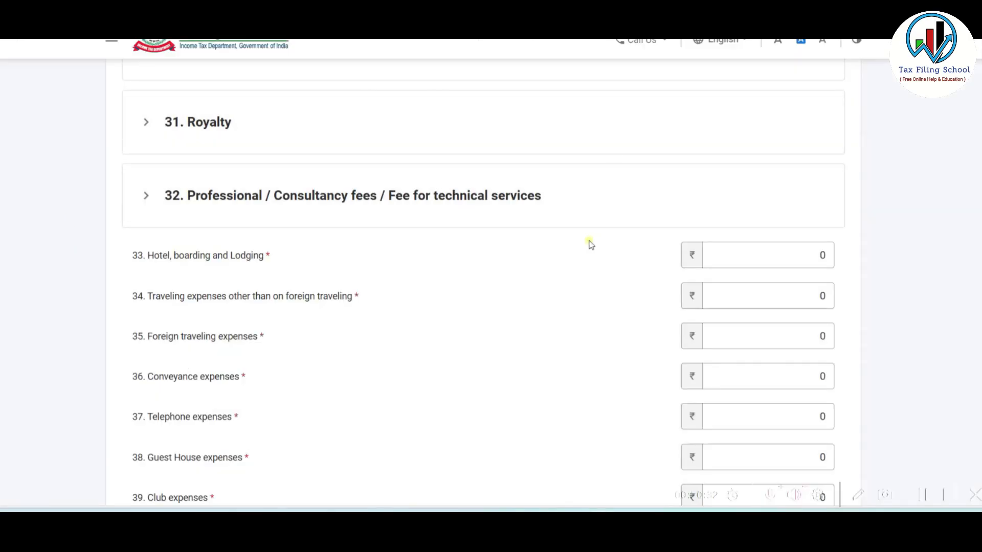
- Enter travel expenses 18490 and telephone expenses 9480 in the debit fields
{"action": "type", "text": "184900"}
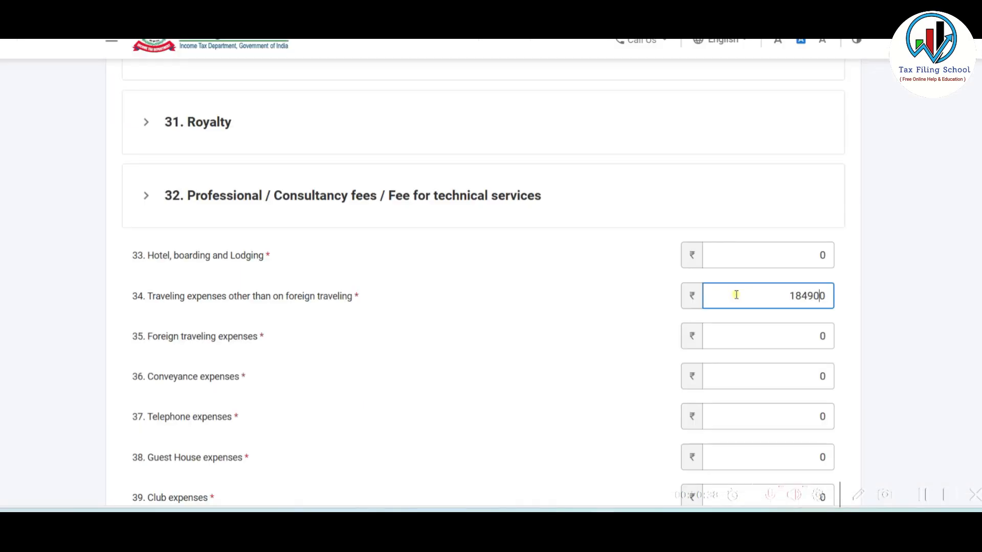
{"action": "key", "text": "alt+Tab"}
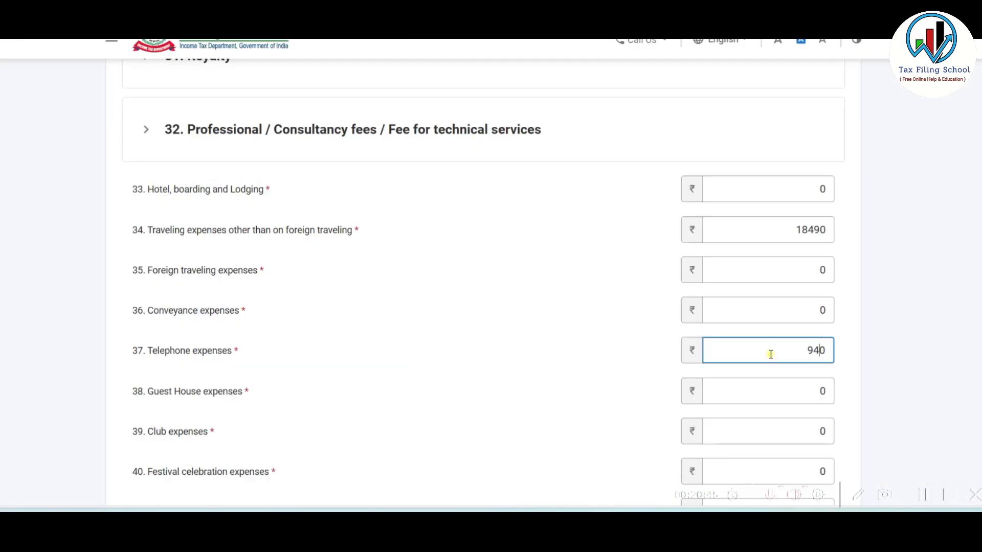
{"action": "type", "text": "0"}
{"action": "left_click", "coordinate": [471, 386]}
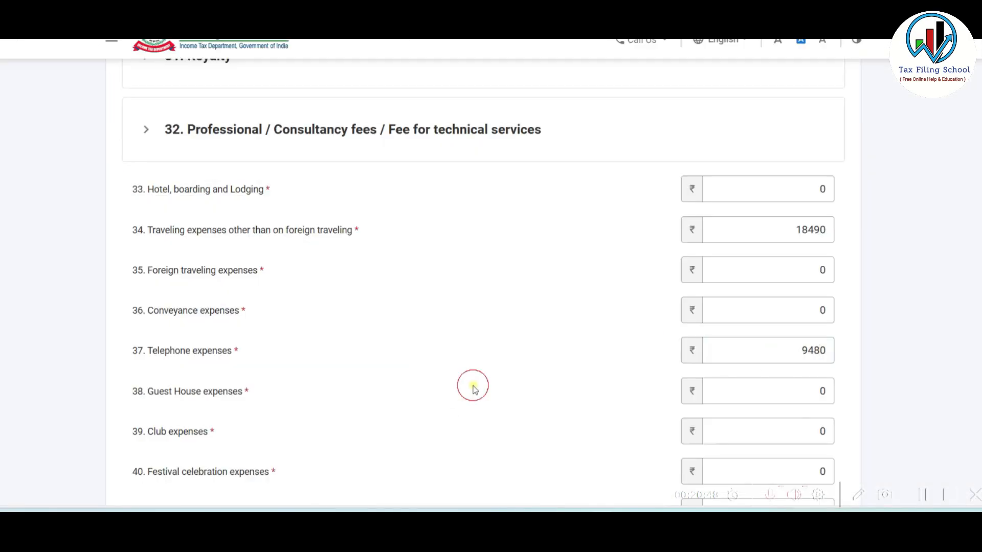
{"action": "key", "text": "alt+Tab"}
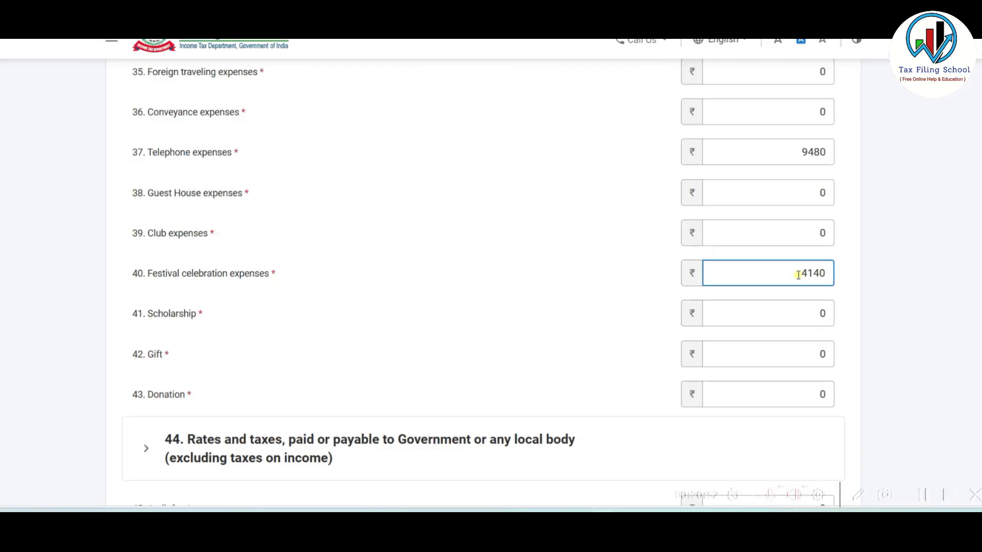
{"action": "scroll", "coordinate": [613, 324], "scroll_direction": "down", "scroll_amount": 3}
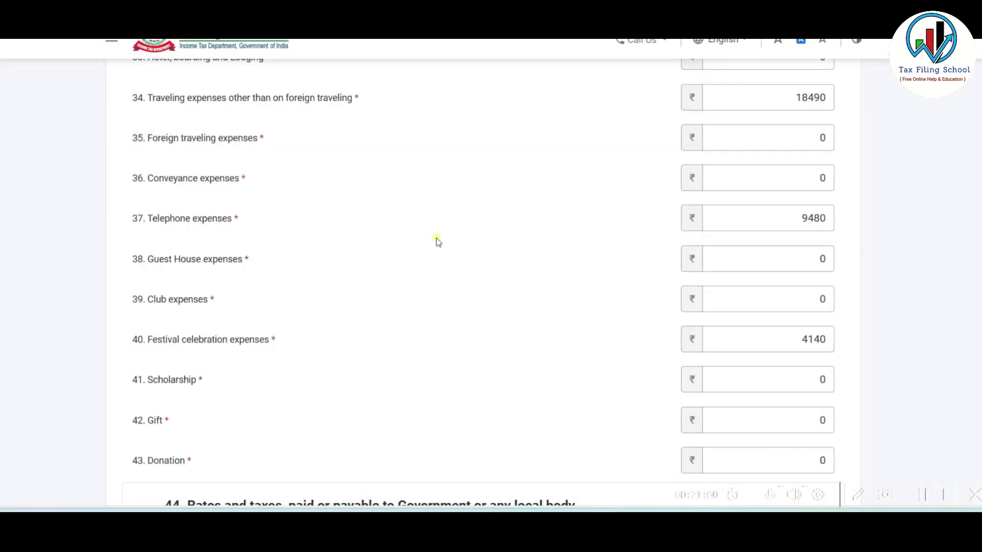
{"action": "scroll", "coordinate": [438, 241], "scroll_direction": "up", "scroll_amount": 10}
- Enter advertisement 5580, hospitality 16780 and festival celebration 4140, checking the remaining ledger rows
{"action": "left_click", "coordinate": [746, 390]}
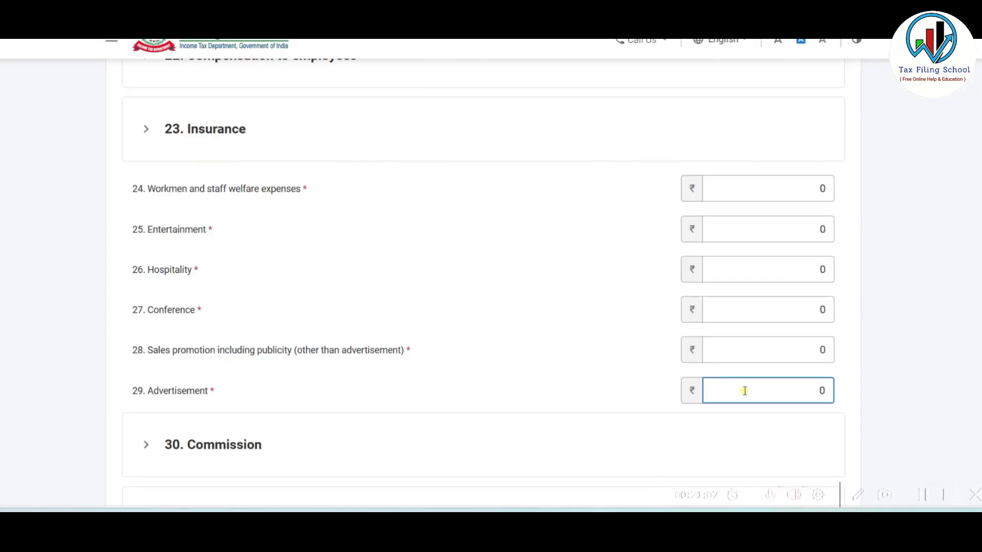
{"action": "type", "text": "5580"}
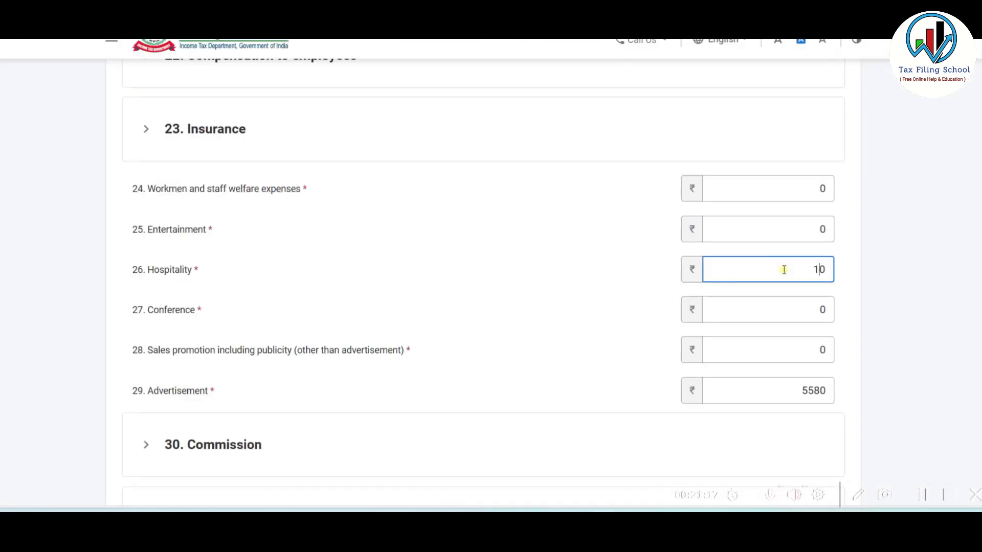
{"action": "left_click", "coordinate": [618, 261]}
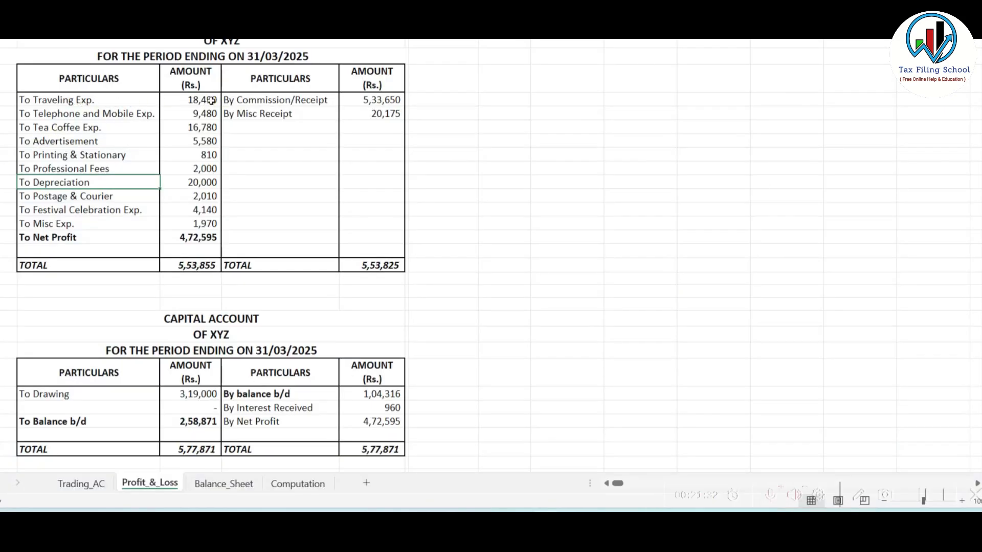
{"action": "key", "text": "alt+Tab"}
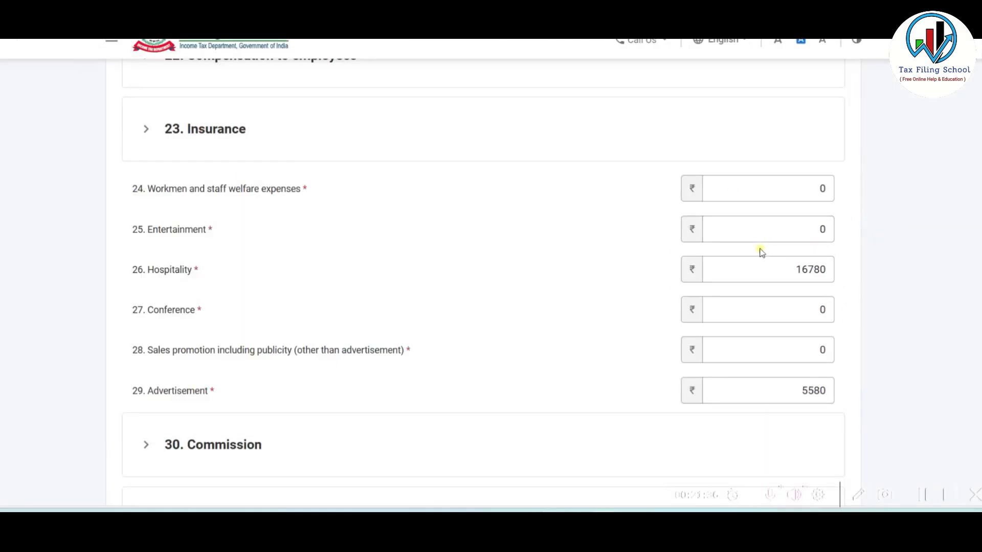
{"action": "key", "text": "alt+Tab"}
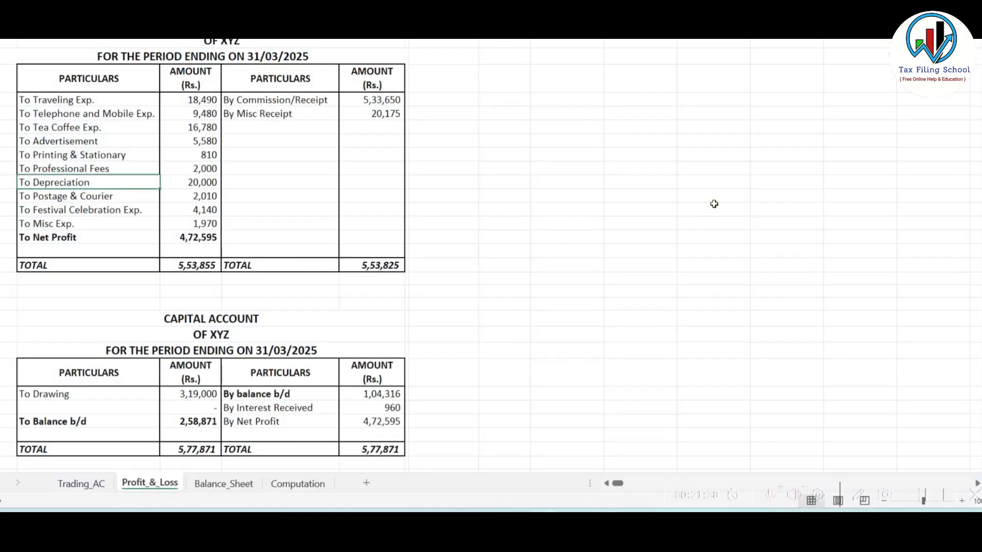
{"action": "left_click", "coordinate": [76, 155]}
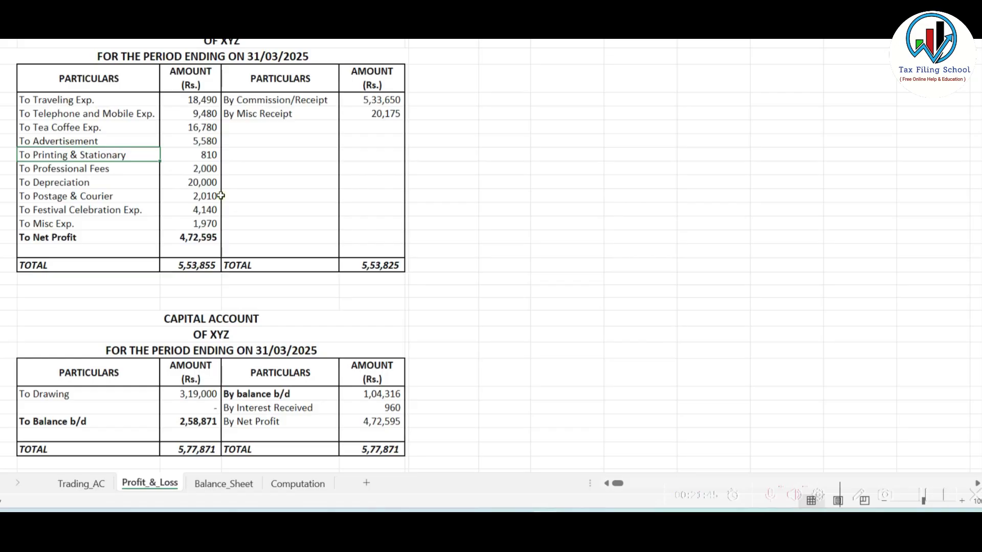
{"action": "key", "text": "alt+Tab"}
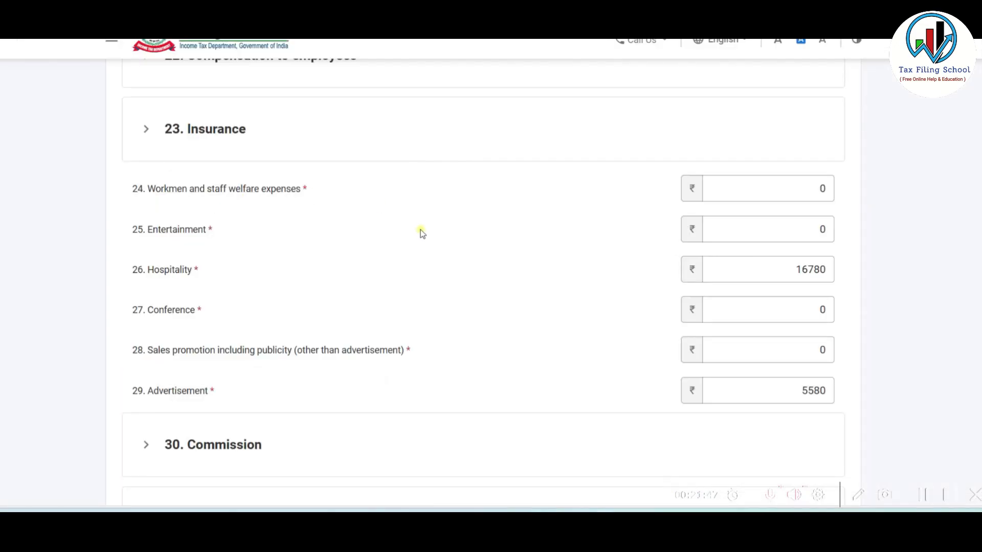
{"action": "scroll", "coordinate": [421, 232], "scroll_direction": "down", "scroll_amount": 7}
{"action": "scroll", "coordinate": [420, 232], "scroll_direction": "down", "scroll_amount": 12}
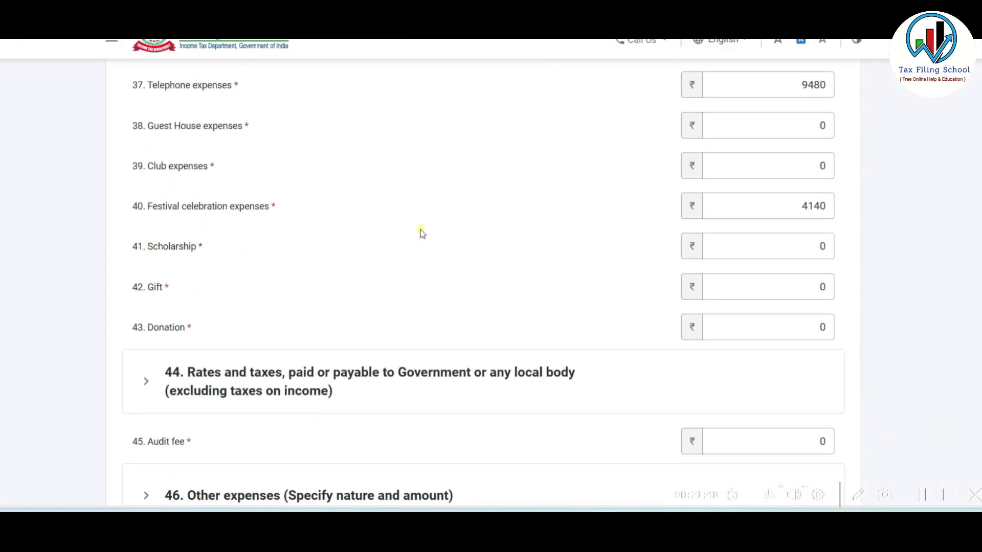
- Expand 46. Other expenses and add a Printing breakup of 810
{"action": "left_click", "coordinate": [344, 170]}
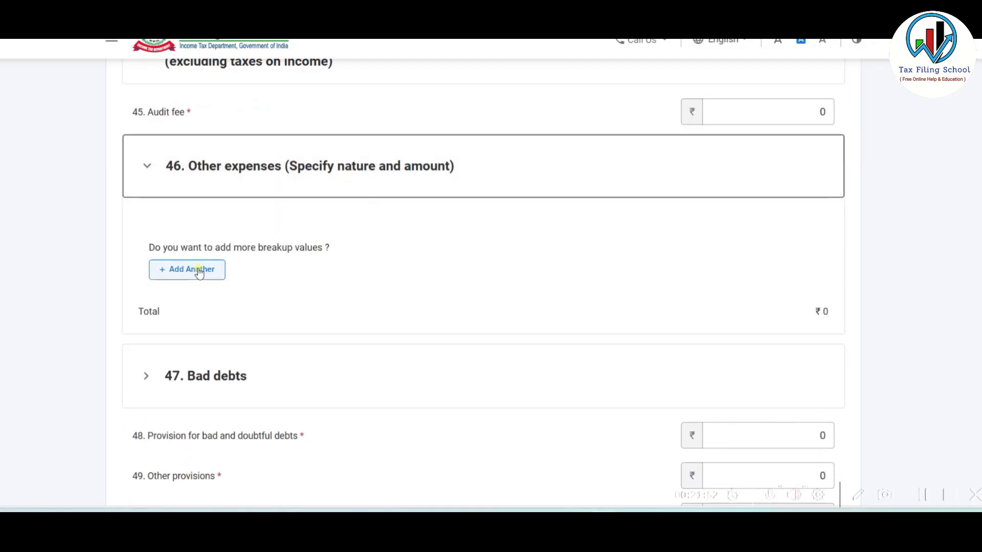
{"action": "left_click", "coordinate": [199, 271]}
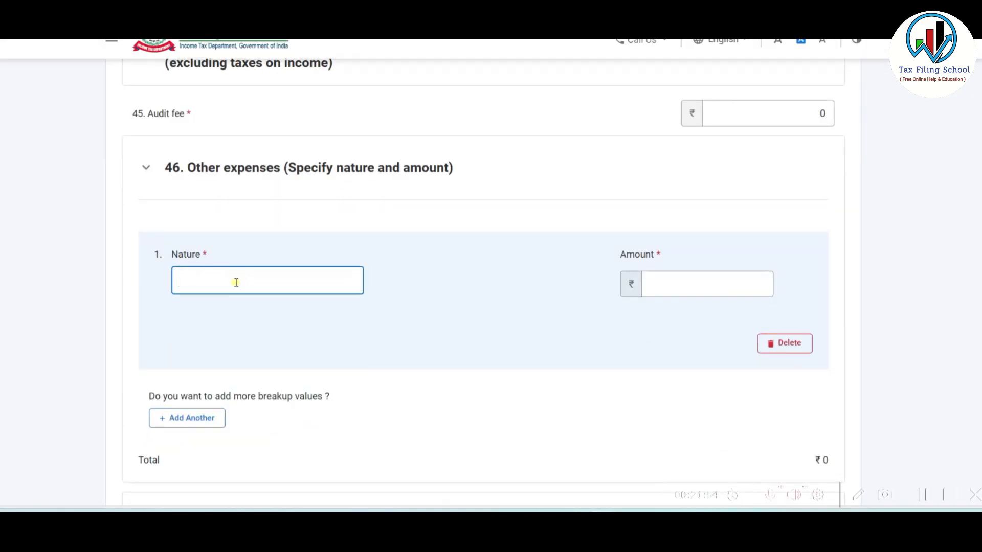
{"action": "type", "text": "Printing"}
{"action": "left_click", "coordinate": [675, 283]}
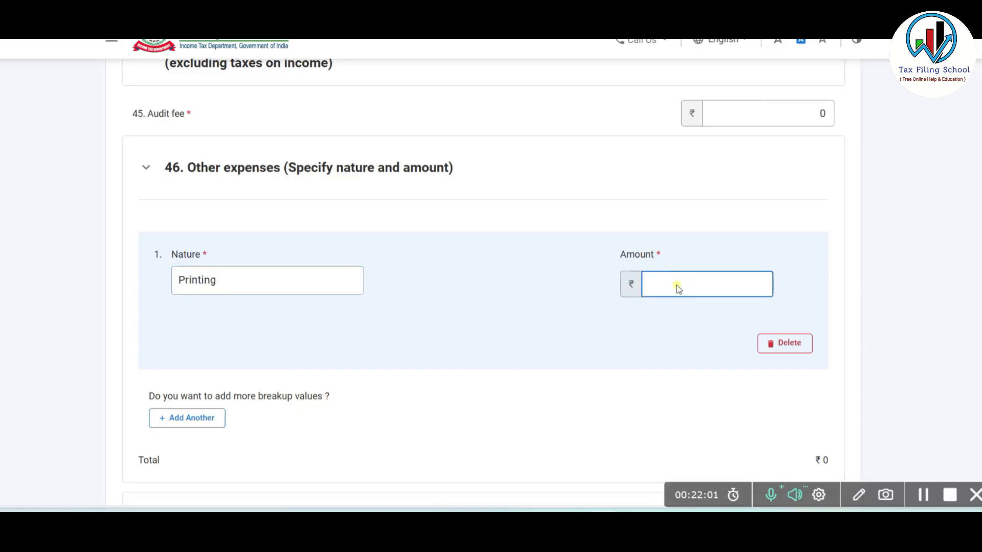
{"action": "type", "text": "810"}
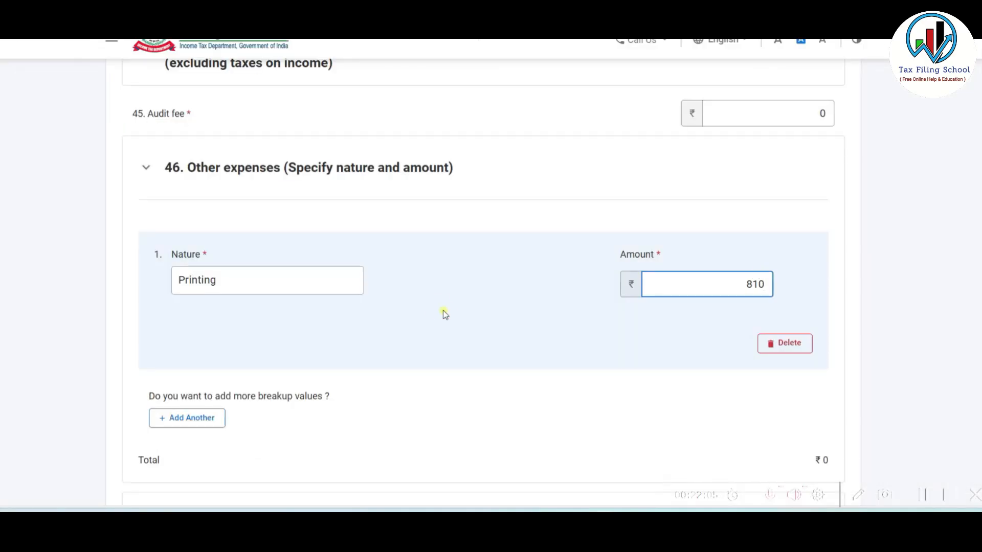
{"action": "left_click", "coordinate": [438, 311]}
{"action": "scroll", "coordinate": [437, 310], "scroll_direction": "down", "scroll_amount": 3}
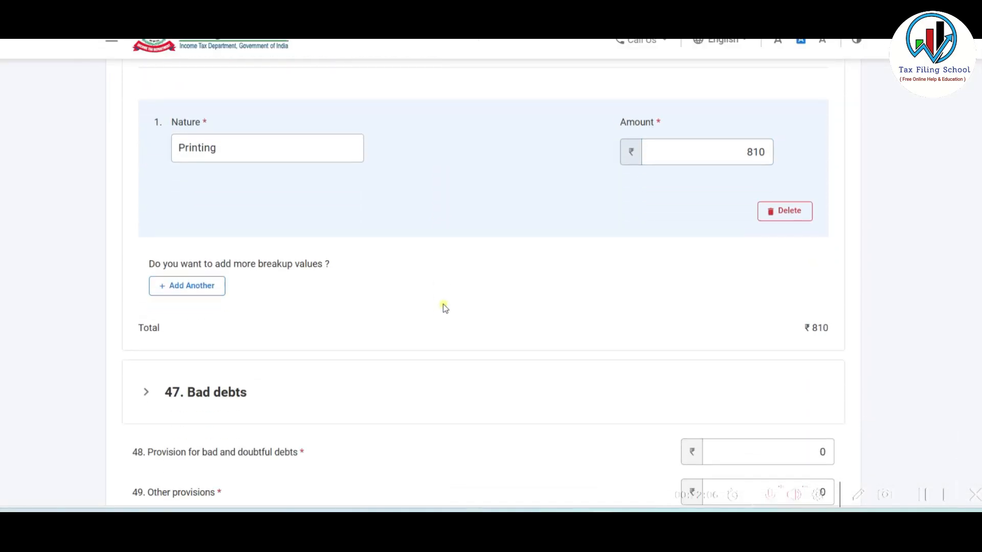
- Add breakup rows for Professional fees 2000, Postage 2010 and Misc Expense 1970
{"action": "left_click", "coordinate": [197, 287]}
{"action": "key", "text": "alt+Tab"}
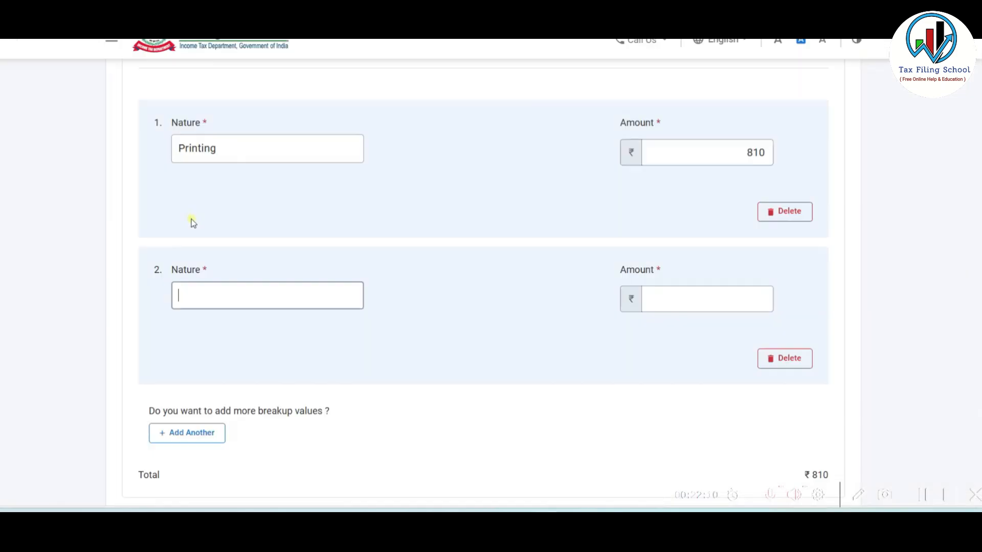
{"action": "type", "text": "Prof"}
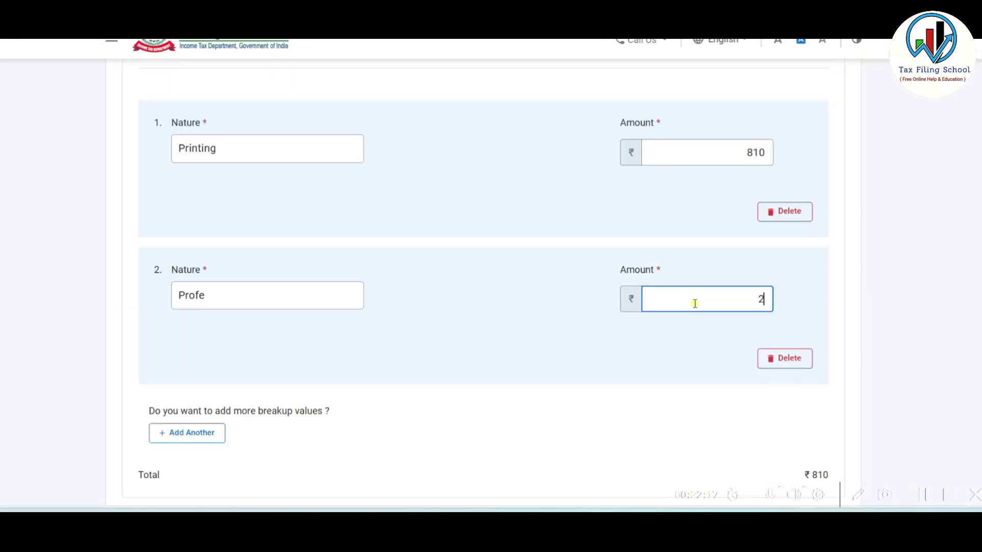
{"action": "type", "text": "000"}
{"action": "left_click", "coordinate": [186, 431]}
{"action": "scroll", "coordinate": [276, 337], "scroll_direction": "down", "scroll_amount": 3}
{"action": "type", "text": "Postage"}
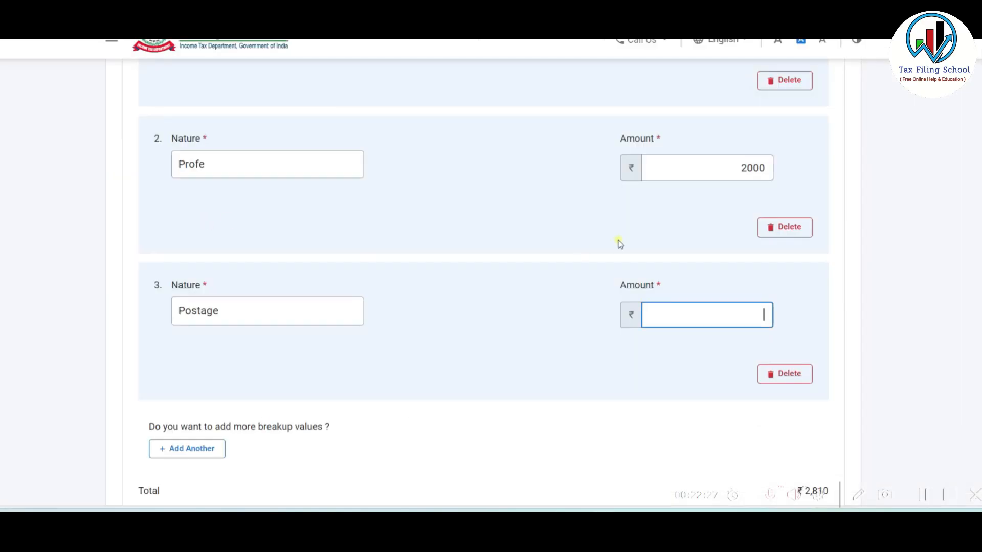
{"action": "type", "text": "2010"}
{"action": "left_click", "coordinate": [204, 448]}
{"action": "type", "text": "Misc Expense"}
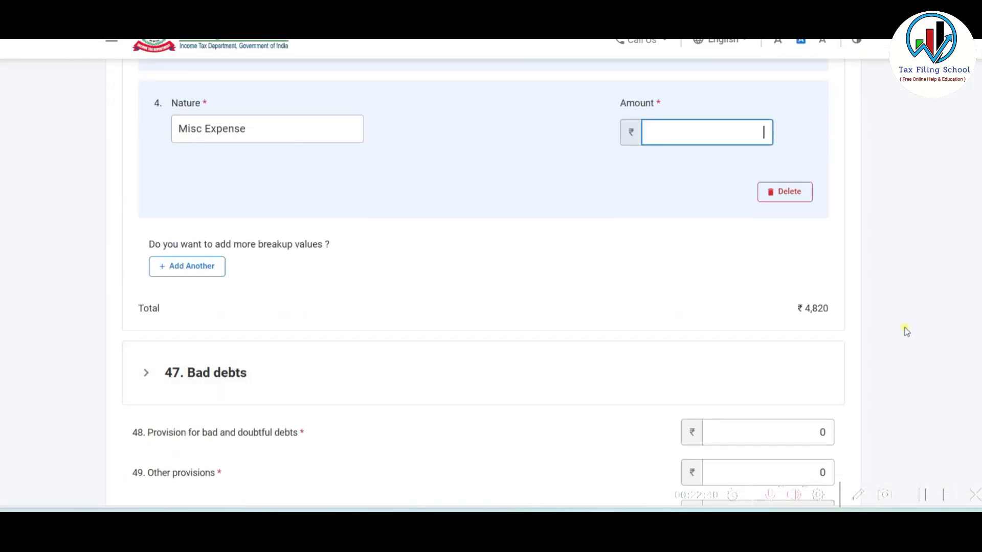
{"action": "scroll", "coordinate": [573, 368], "scroll_direction": "down", "scroll_amount": 4}
{"action": "scroll", "coordinate": [693, 200], "scroll_direction": "up", "scroll_amount": 5}
{"action": "type", "text": "1970"}
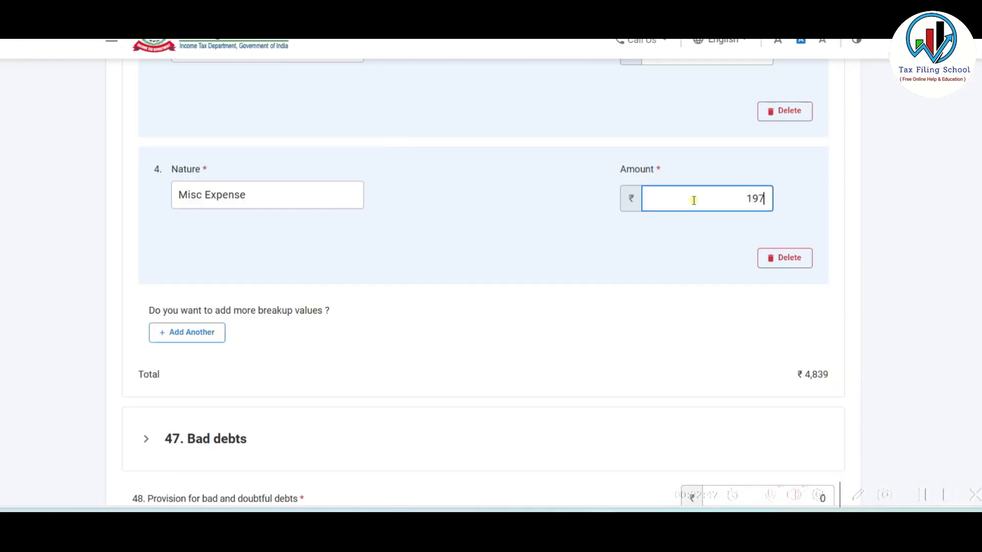
- Look up the 20,000 depreciation amount in the Excel ledger
{"action": "scroll", "coordinate": [473, 305], "scroll_direction": "up", "scroll_amount": 5}
{"action": "scroll", "coordinate": [473, 306], "scroll_direction": "up", "scroll_amount": 3}
{"action": "scroll", "coordinate": [471, 307], "scroll_direction": "down", "scroll_amount": 3}
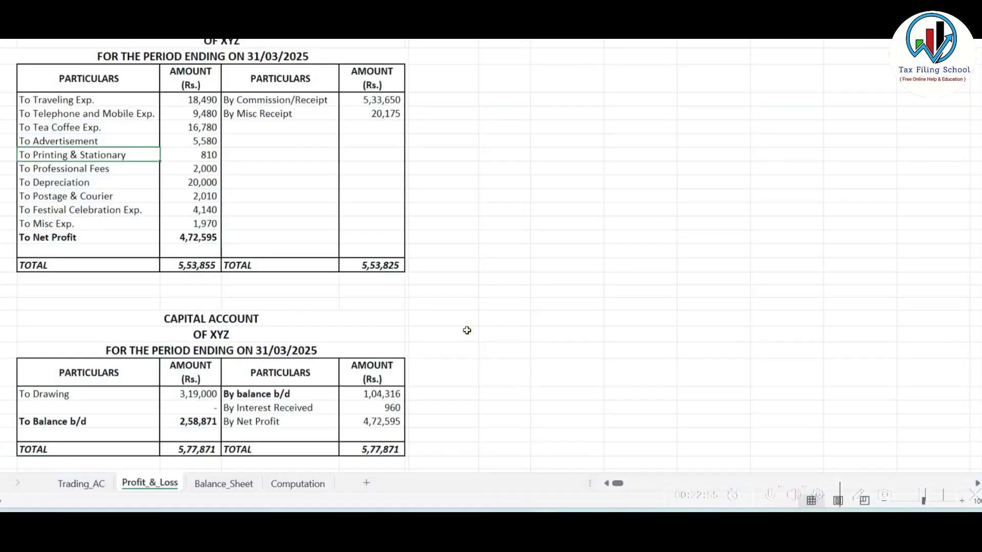
{"action": "left_click", "coordinate": [96, 182]}
{"action": "left_click", "coordinate": [193, 185]}
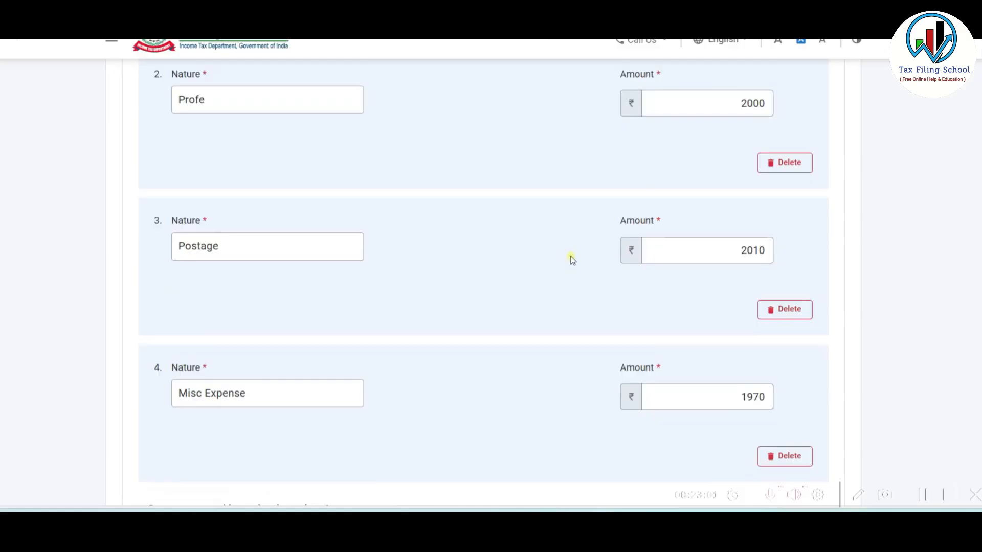
{"action": "scroll", "coordinate": [571, 259], "scroll_direction": "down", "scroll_amount": 12}
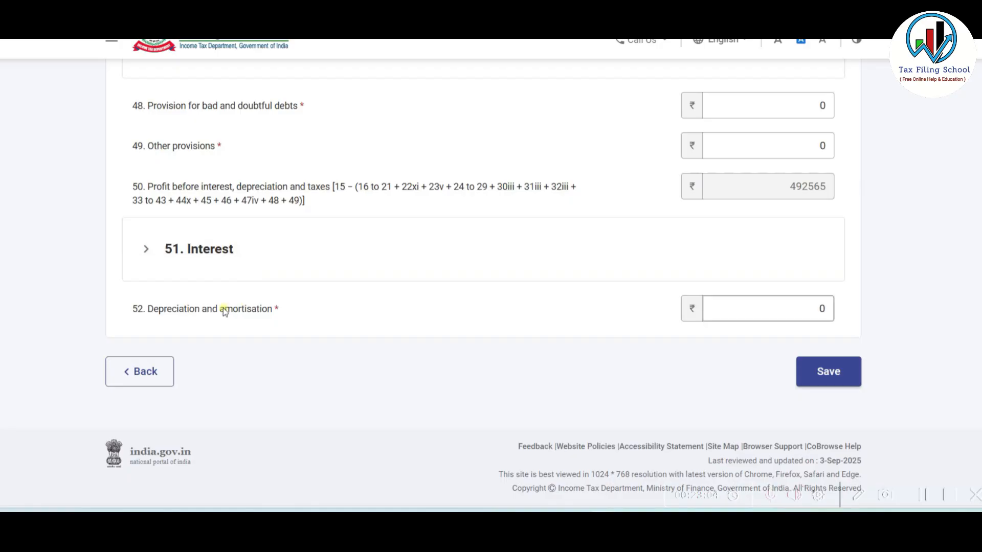
- Replace the 0 in 52. Depreciation and amortisation with 20000 and save the debit side
{"action": "left_click", "coordinate": [752, 311]}
{"action": "left_click", "coordinate": [762, 307]}
{"action": "key", "text": "BackSpace"}
{"action": "type", "text": "20000"}
{"action": "left_click", "coordinate": [756, 354]}
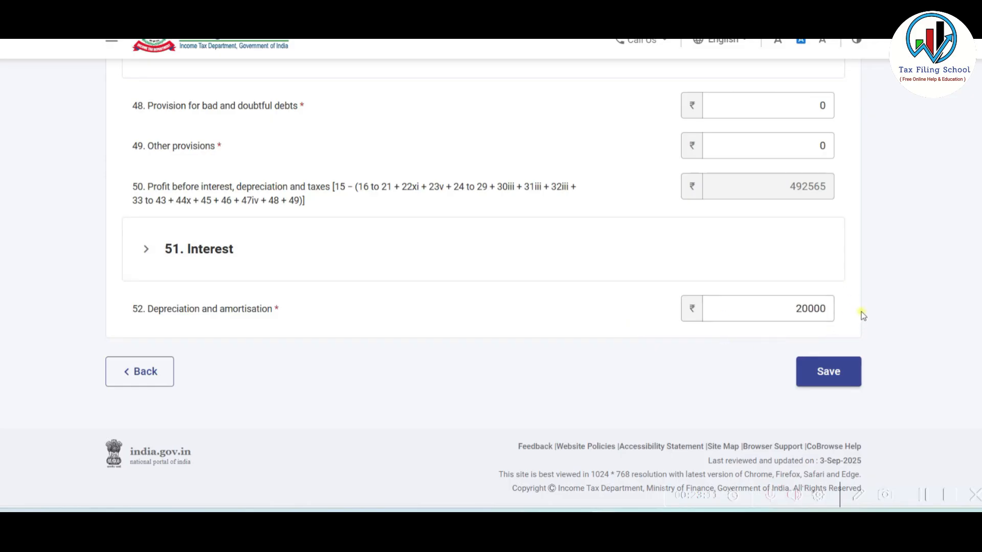
{"action": "left_click", "coordinate": [831, 387]}
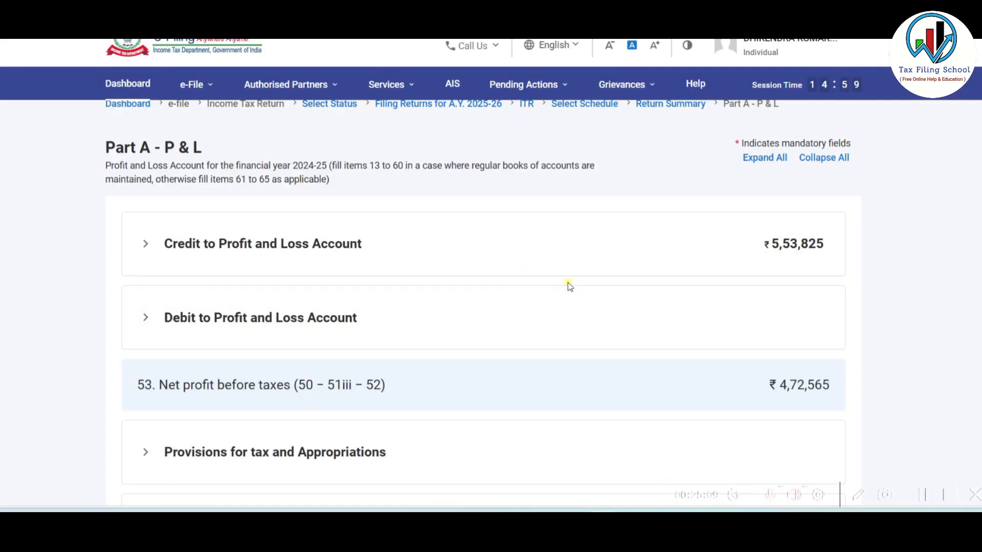
- Check net profit against the Excel ledger and confirm Part A - P & L
{"action": "scroll", "coordinate": [569, 287], "scroll_direction": "down", "scroll_amount": 1}
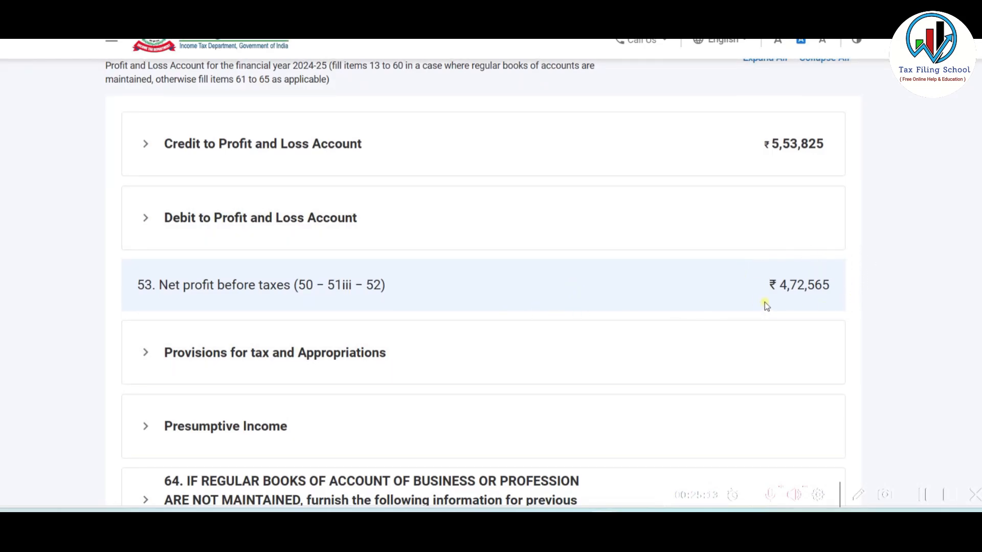
{"action": "key", "text": "alt+Tab"}
{"action": "scroll", "coordinate": [271, 204], "scroll_direction": "up", "scroll_amount": 2}
{"action": "left_click", "coordinate": [194, 238]}
{"action": "key", "text": "alt+Tab"}
{"action": "scroll", "coordinate": [668, 281], "scroll_direction": "down", "scroll_amount": 8}
{"action": "left_click", "coordinate": [805, 378]}
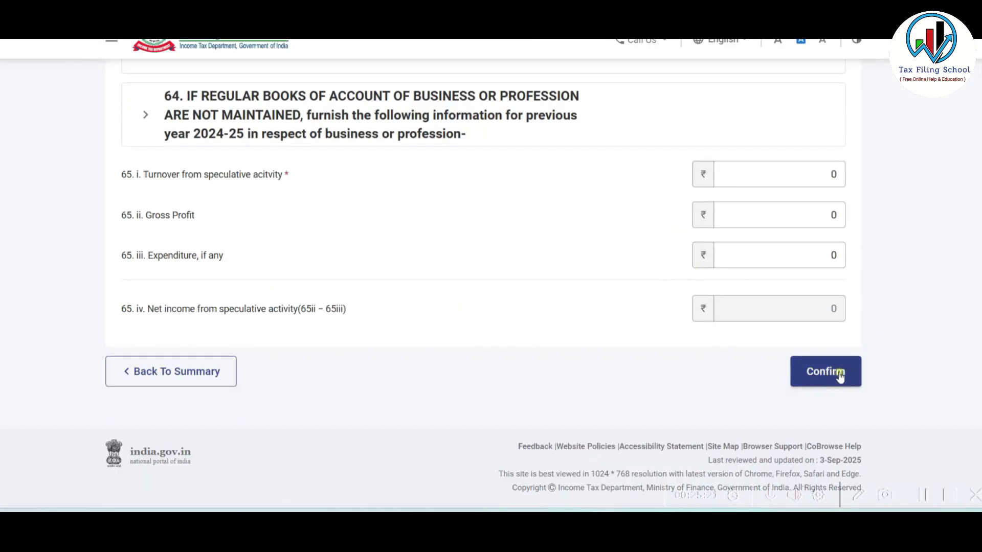
- Review Schedule BP's ₹4,86,804 business income across sections A–E and confirm it
{"action": "scroll", "coordinate": [591, 127], "scroll_direction": "down", "scroll_amount": 2}
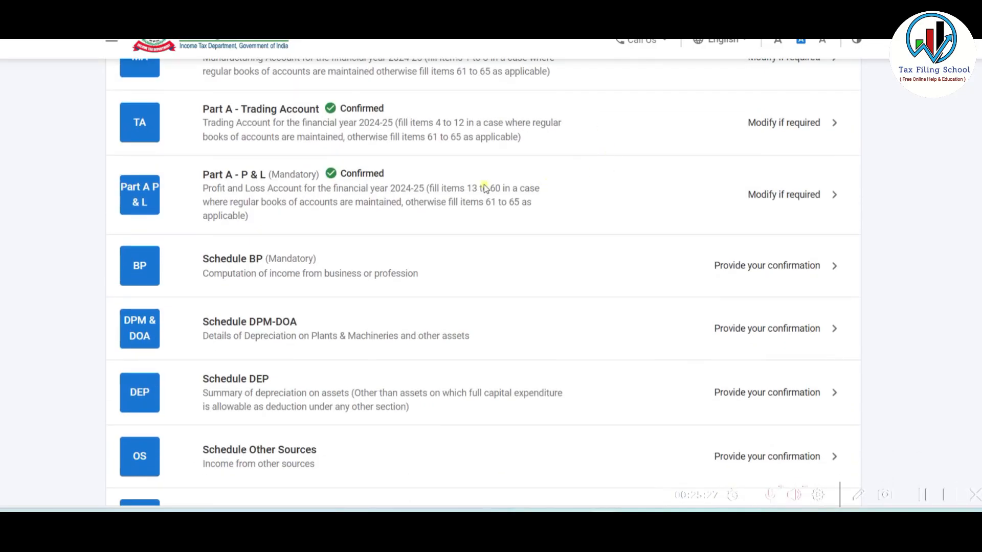
{"action": "scroll", "coordinate": [582, 199], "scroll_direction": "down", "scroll_amount": 1}
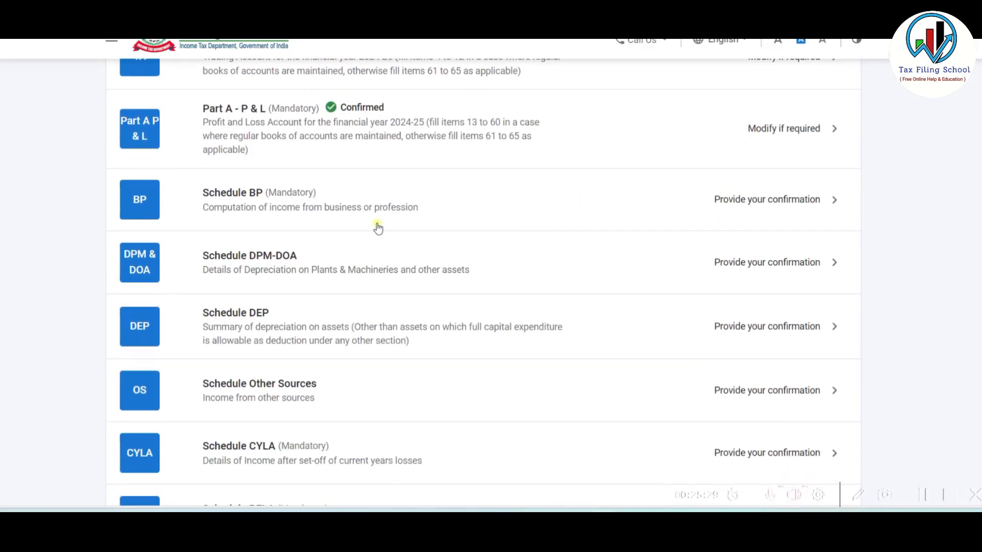
{"action": "left_click", "coordinate": [535, 207]}
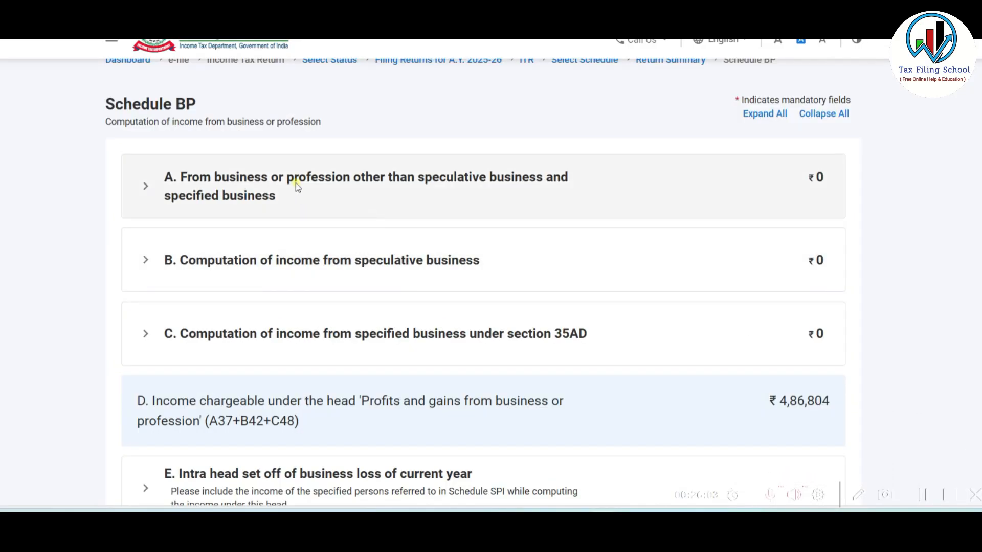
{"action": "scroll", "coordinate": [295, 183], "scroll_direction": "down", "scroll_amount": 1}
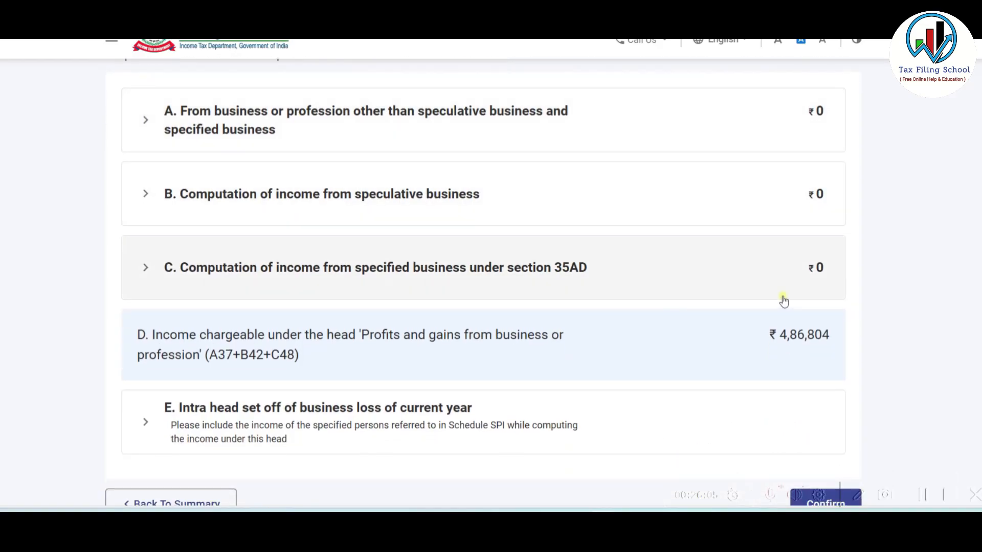
{"action": "scroll", "coordinate": [766, 340], "scroll_direction": "down", "scroll_amount": 1}
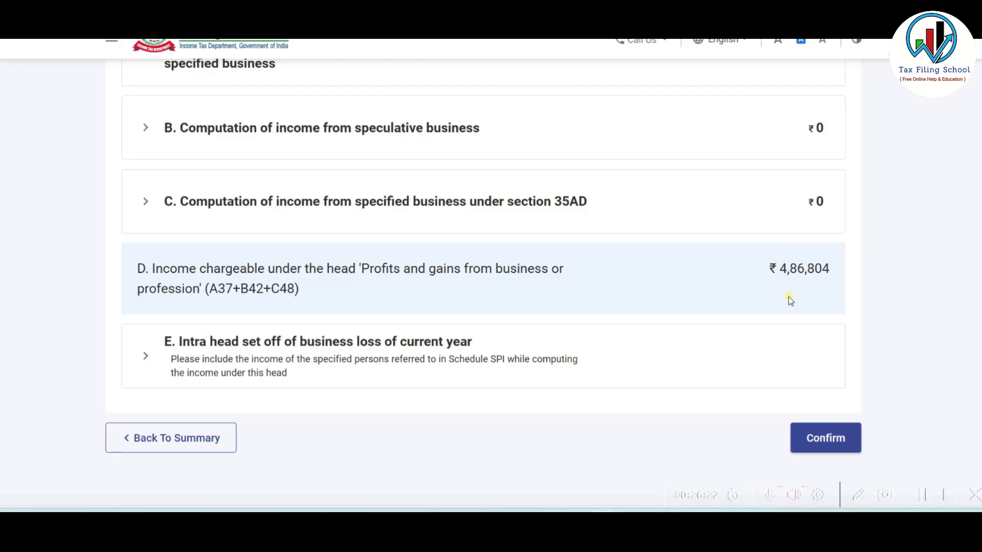
{"action": "scroll", "coordinate": [790, 301], "scroll_direction": "down", "scroll_amount": 1}
{"action": "left_click", "coordinate": [827, 372]}
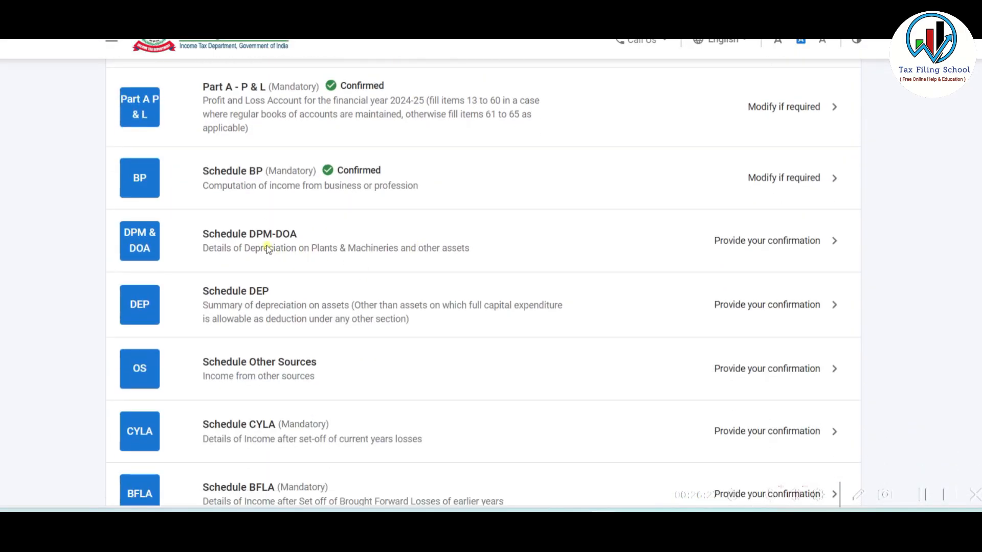
- Open Schedule DPM-DOA and expand the Schedule DPM plant and machinery table
{"action": "left_click", "coordinate": [449, 241]}
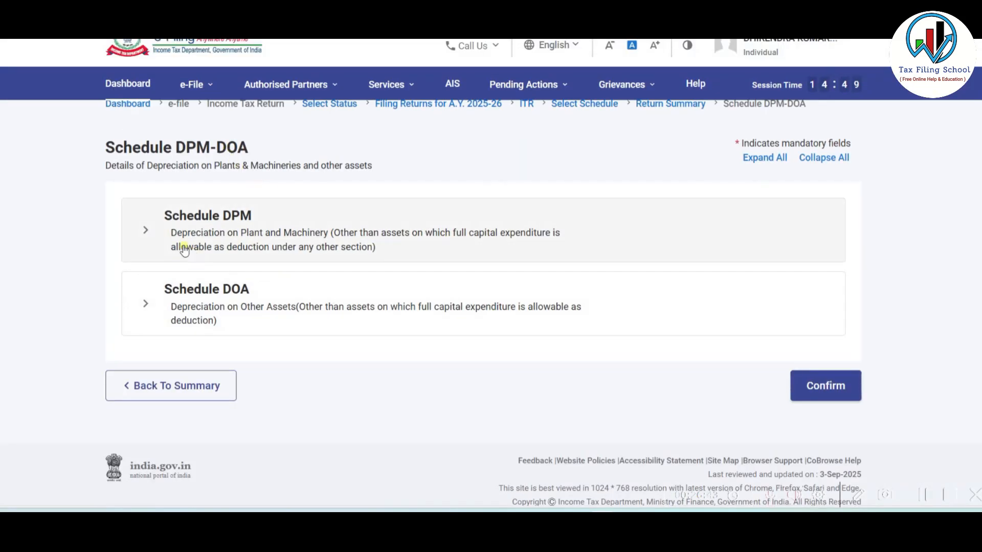
{"action": "left_click", "coordinate": [314, 235]}
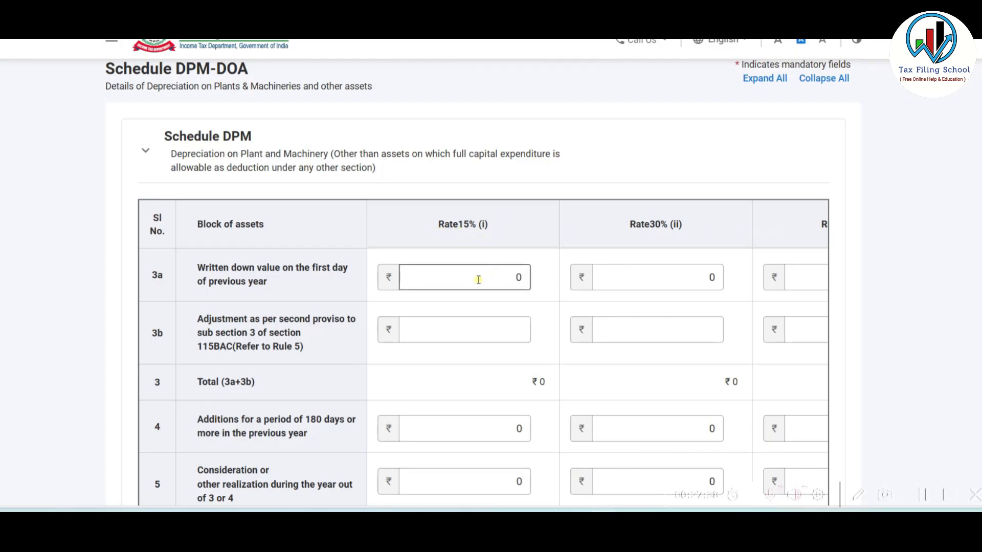
{"action": "left_click", "coordinate": [495, 284]}
{"action": "scroll", "coordinate": [532, 294], "scroll_direction": "down", "scroll_amount": 13}
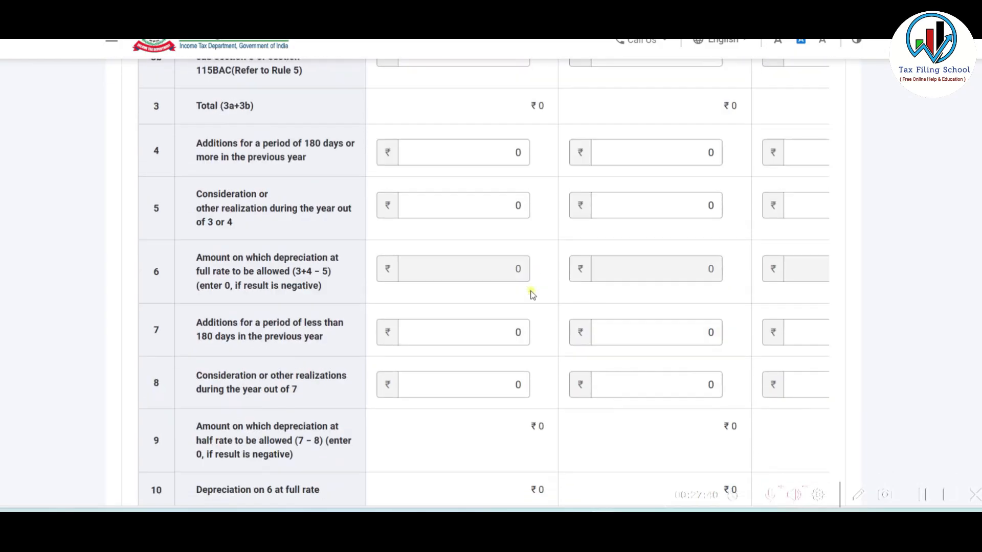
{"action": "scroll", "coordinate": [532, 294], "scroll_direction": "down", "scroll_amount": 5}
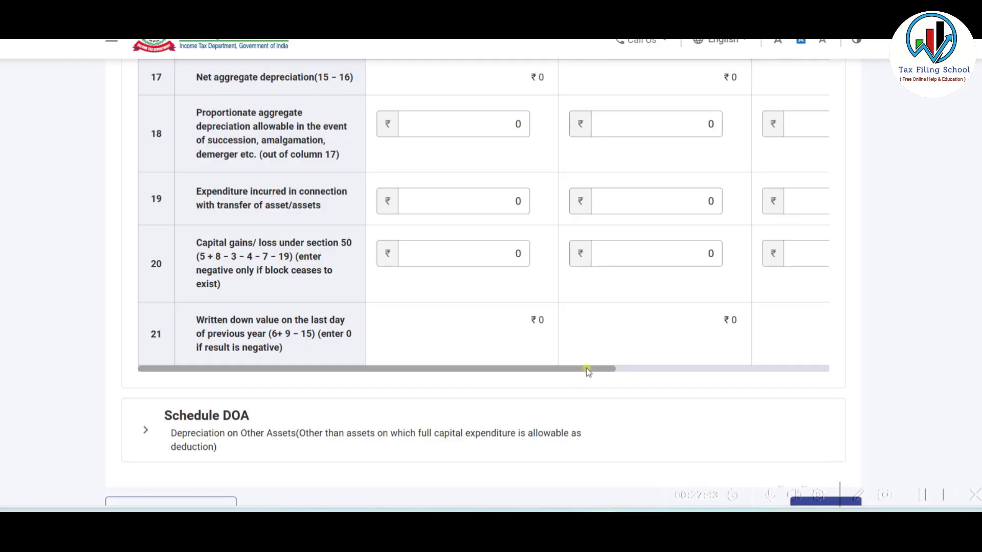
{"action": "left_click_drag", "start_coordinate": [585, 372], "coordinate": [723, 372]}
{"action": "scroll", "coordinate": [532, 331], "scroll_direction": "up", "scroll_amount": 18}
- Enter 50000 as the 40% block opening written down value, collapse the table, and confirm
{"action": "left_click", "coordinate": [579, 209]}
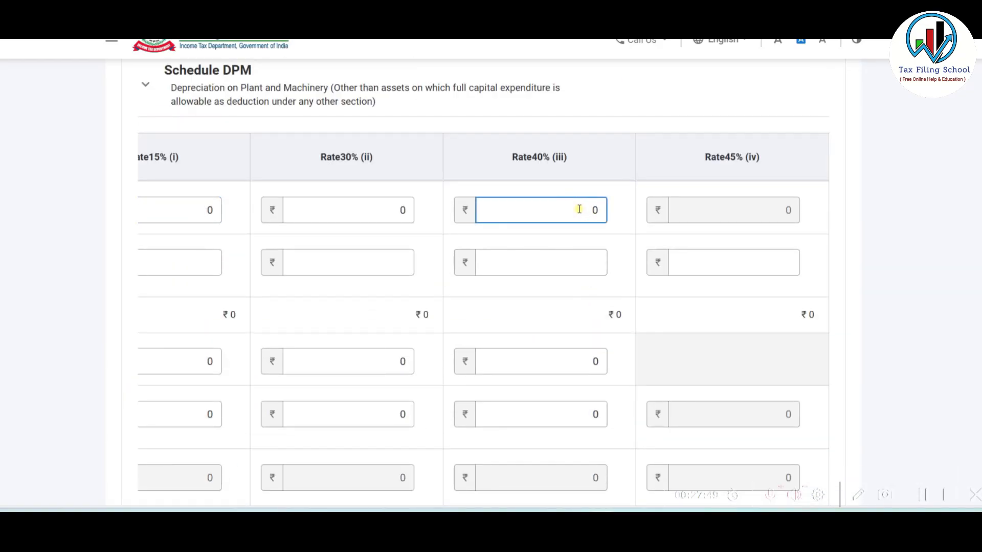
{"action": "type", "text": "50000"}
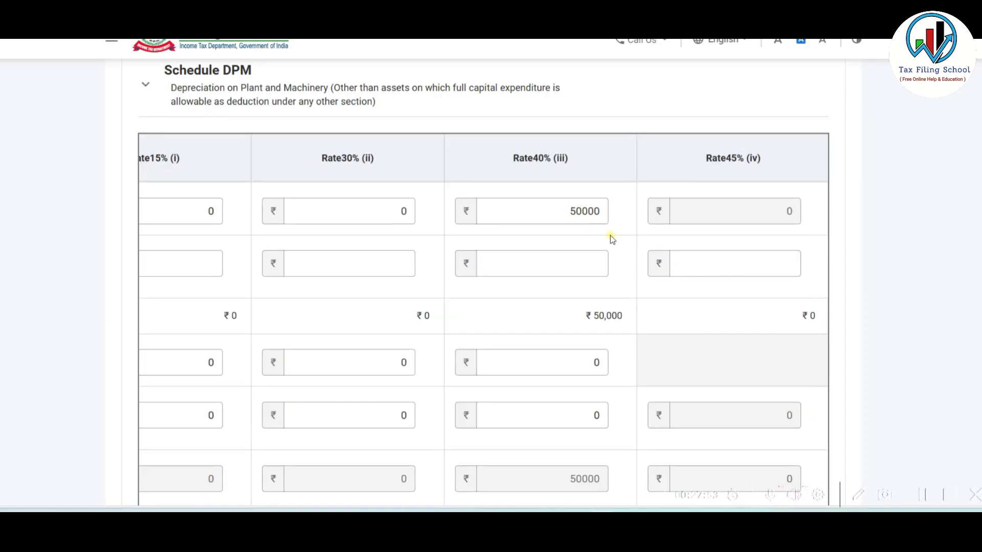
{"action": "scroll", "coordinate": [611, 297], "scroll_direction": "down", "scroll_amount": 7}
{"action": "scroll", "coordinate": [611, 297], "scroll_direction": "down", "scroll_amount": 1}
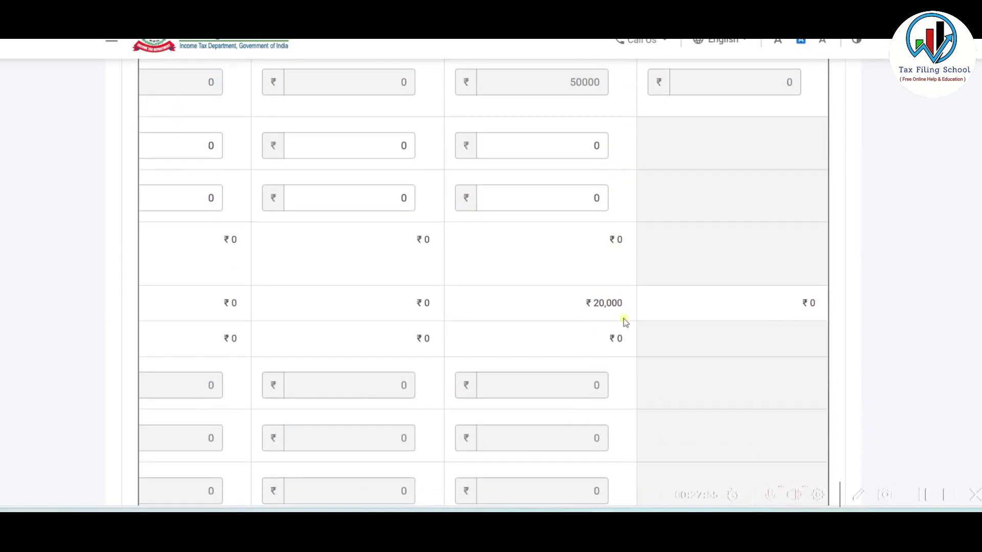
{"action": "scroll", "coordinate": [612, 303], "scroll_direction": "down", "scroll_amount": 10}
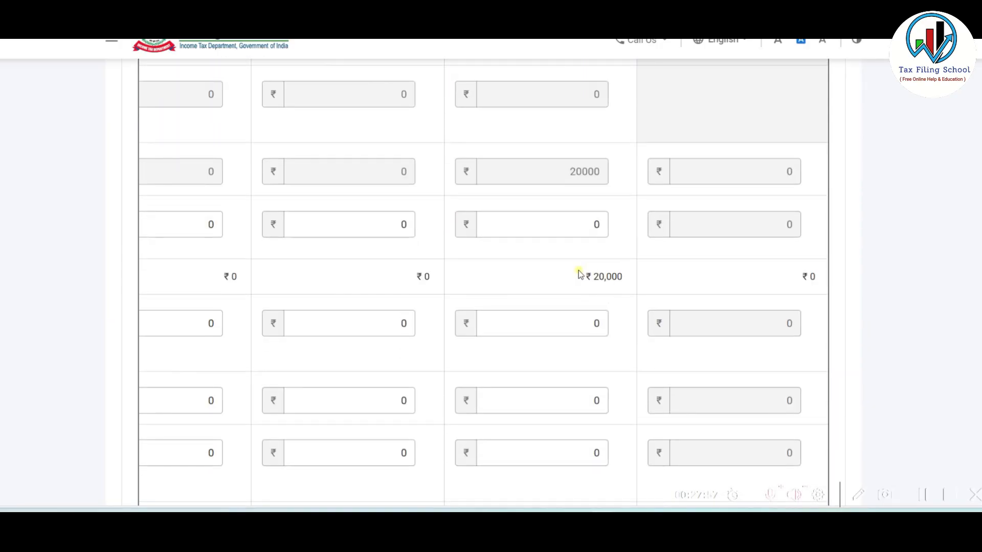
{"action": "left_click", "coordinate": [593, 317]}
{"action": "scroll", "coordinate": [593, 317], "scroll_direction": "down", "scroll_amount": 1}
{"action": "scroll", "coordinate": [593, 317], "scroll_direction": "down", "scroll_amount": 3}
{"action": "left_click", "coordinate": [586, 360]}
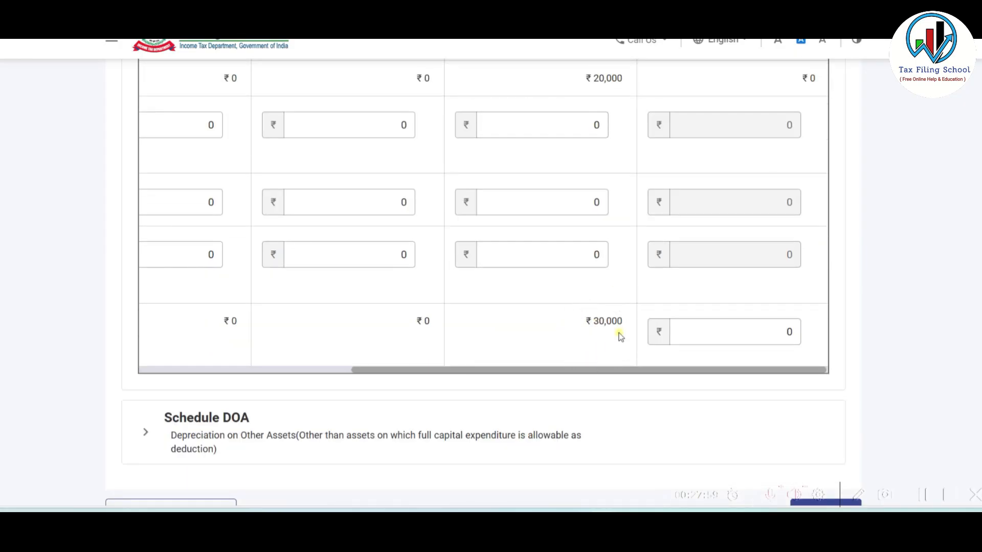
{"action": "scroll", "coordinate": [565, 346], "scroll_direction": "up", "scroll_amount": 14}
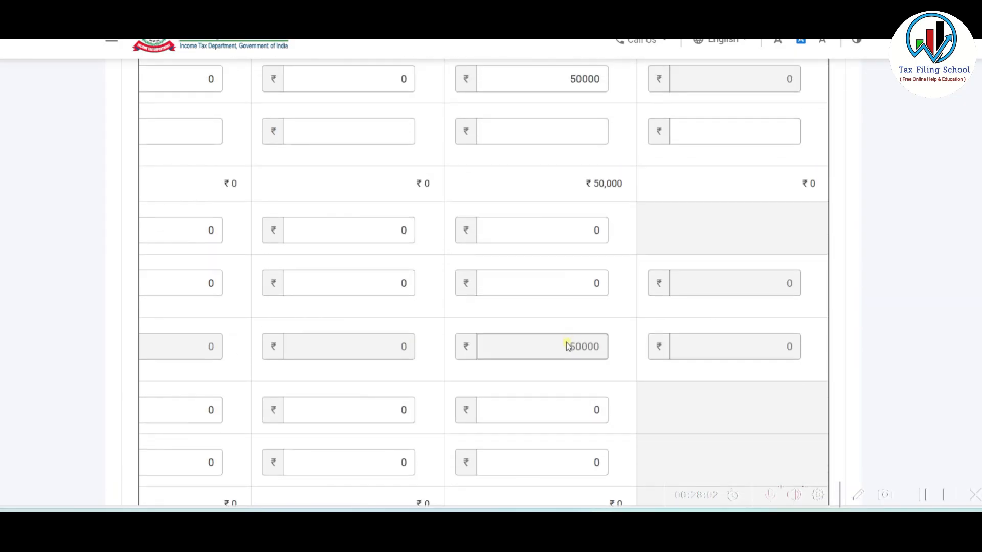
{"action": "left_click", "coordinate": [445, 253]}
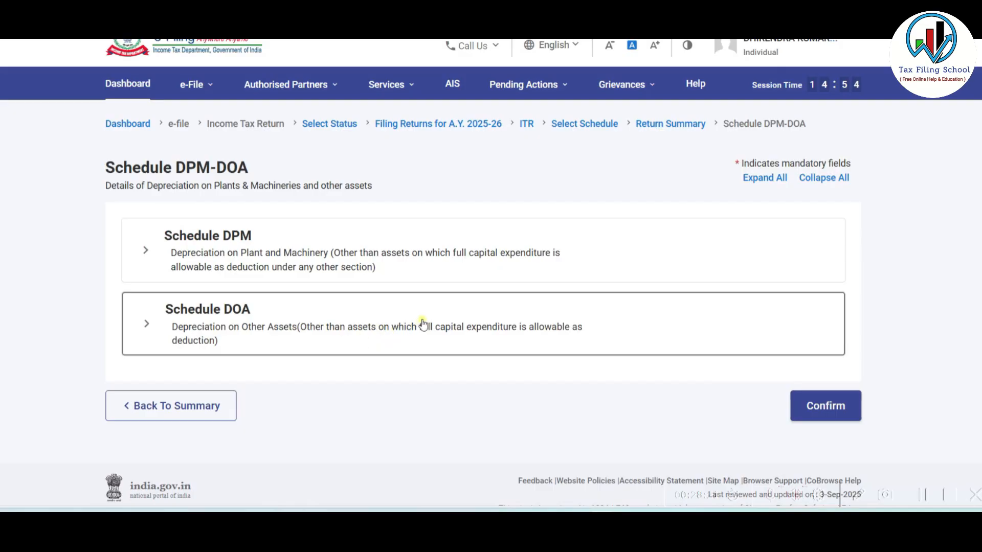
{"action": "left_click", "coordinate": [810, 404]}
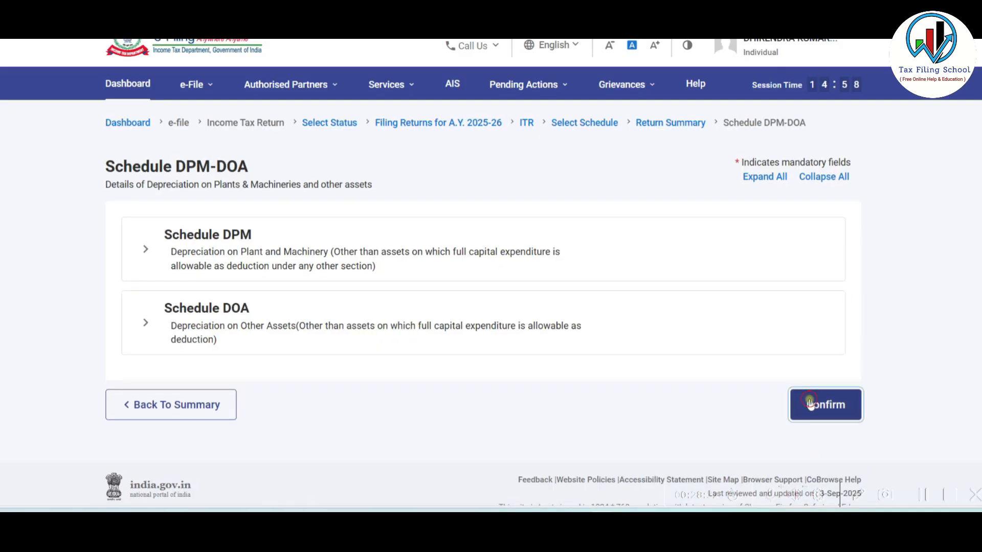
{"action": "scroll", "coordinate": [599, 321], "scroll_direction": "down", "scroll_amount": 8}
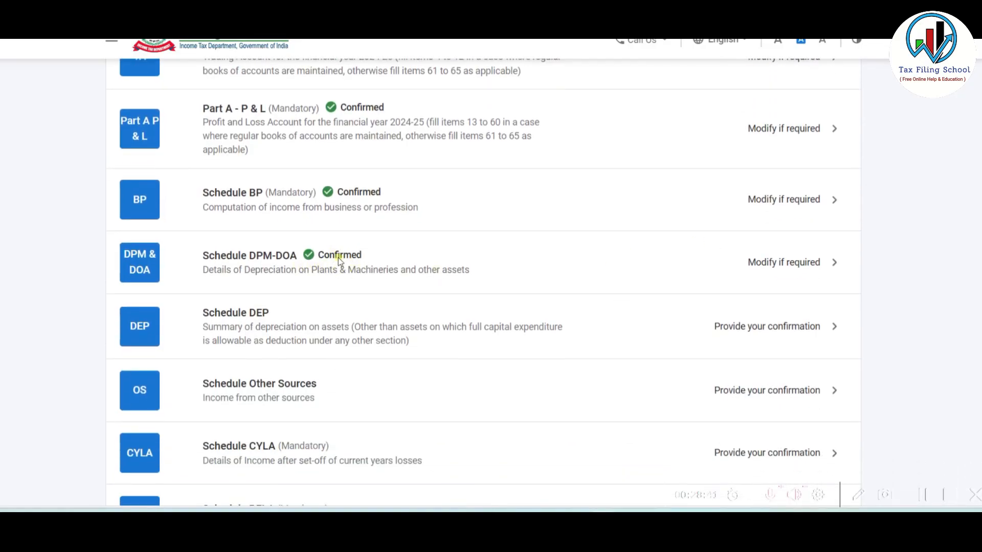
- Confirm Schedule DEP showing ₹20,000 depreciation
{"action": "left_click", "coordinate": [380, 329]}
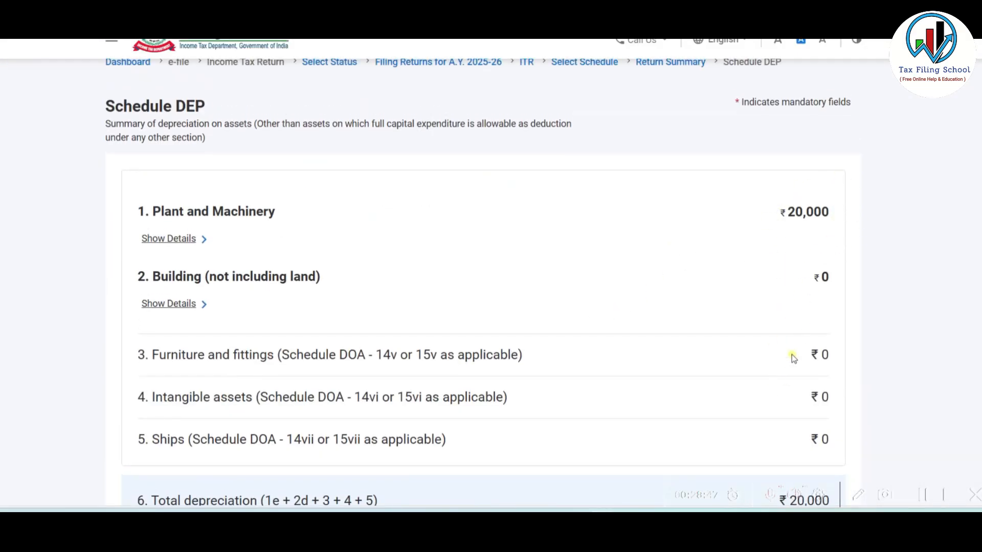
{"action": "scroll", "coordinate": [796, 353], "scroll_direction": "down", "scroll_amount": 3}
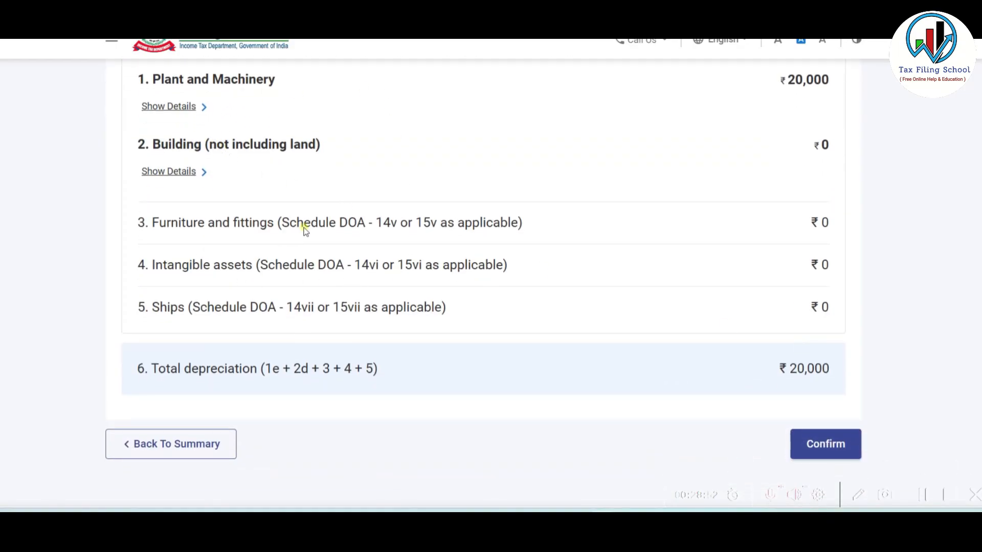
{"action": "left_click", "coordinate": [825, 444]}
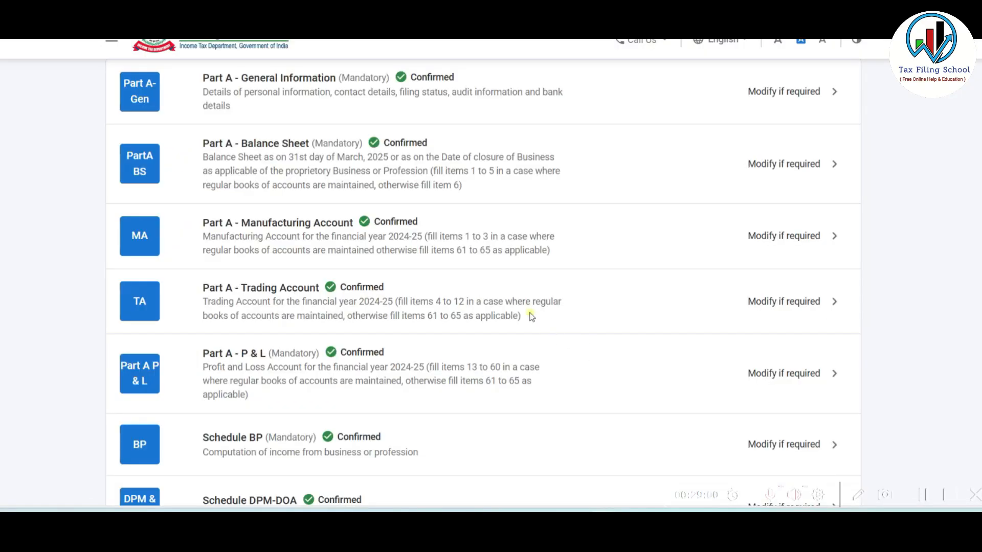
{"action": "scroll", "coordinate": [483, 270], "scroll_direction": "down", "scroll_amount": 1}
{"action": "scroll", "coordinate": [483, 270], "scroll_direction": "down", "scroll_amount": 3}
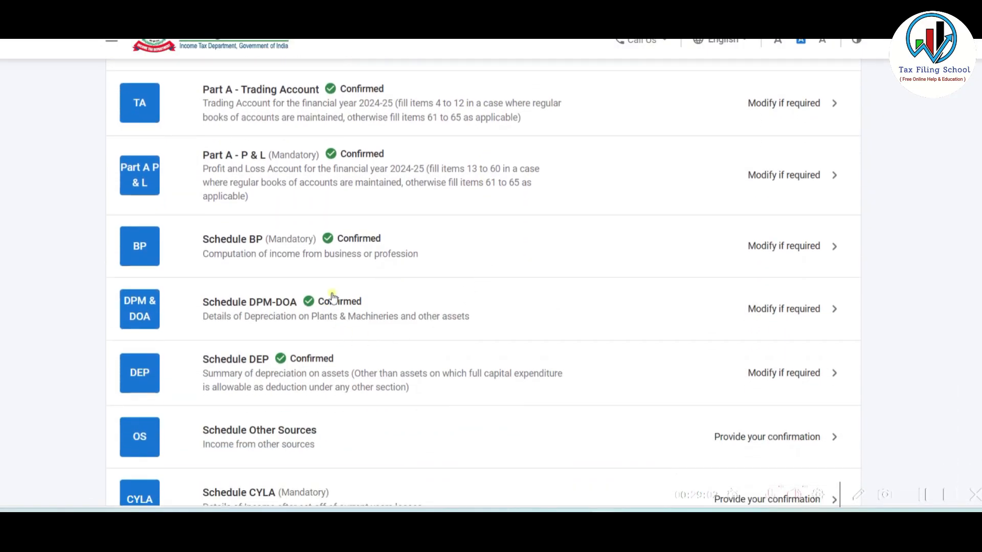
- Reconfirm Schedule BP at ₹4,72,565 after matching it with the workbook's net profit
{"action": "left_click", "coordinate": [408, 247]}
{"action": "scroll", "coordinate": [716, 279], "scroll_direction": "down", "scroll_amount": 3}
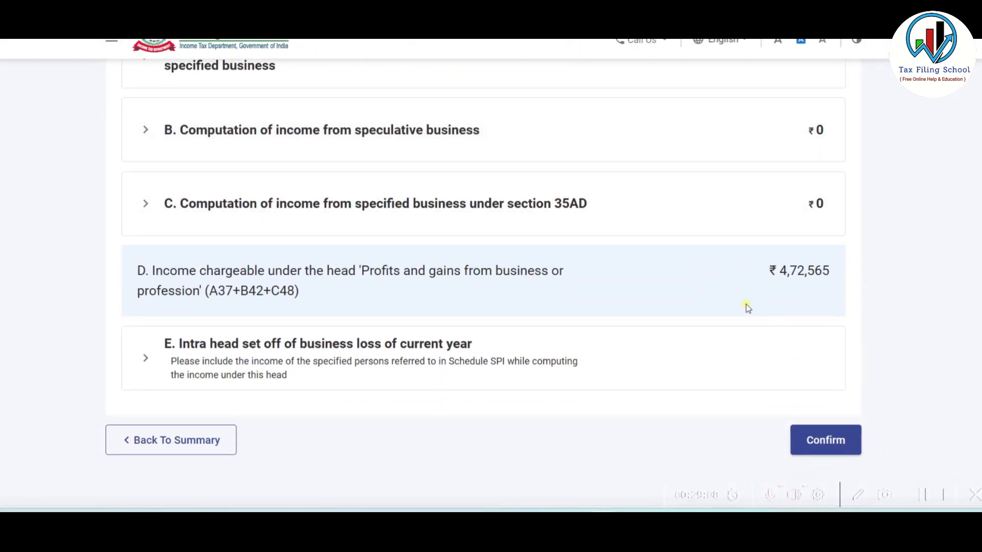
{"action": "key", "text": "alt+Tab"}
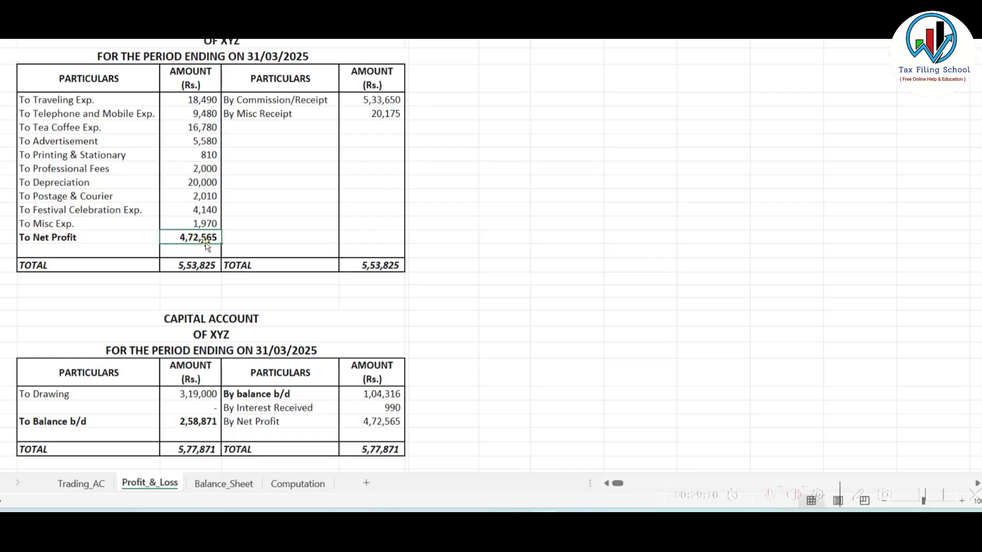
{"action": "key", "text": "alt+Tab"}
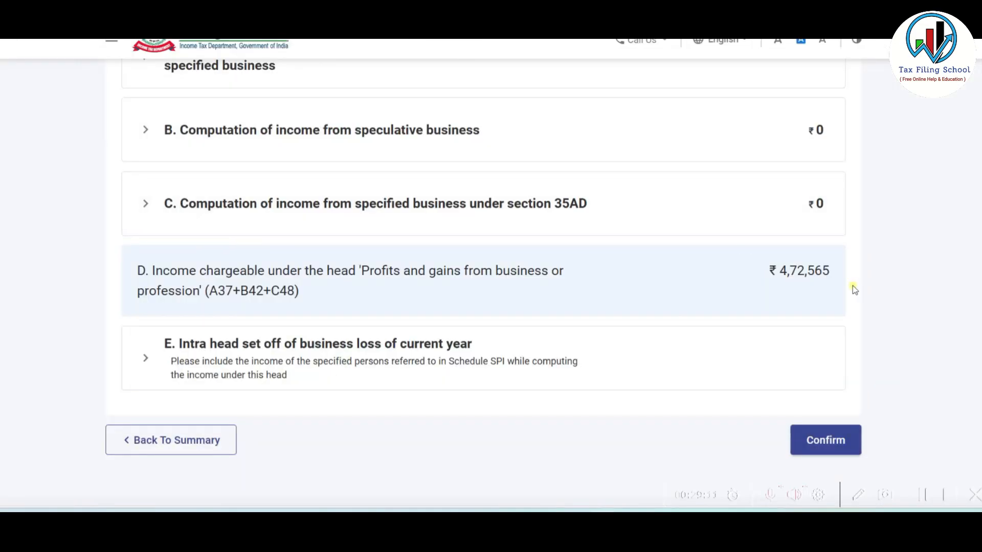
{"action": "left_click", "coordinate": [820, 434]}
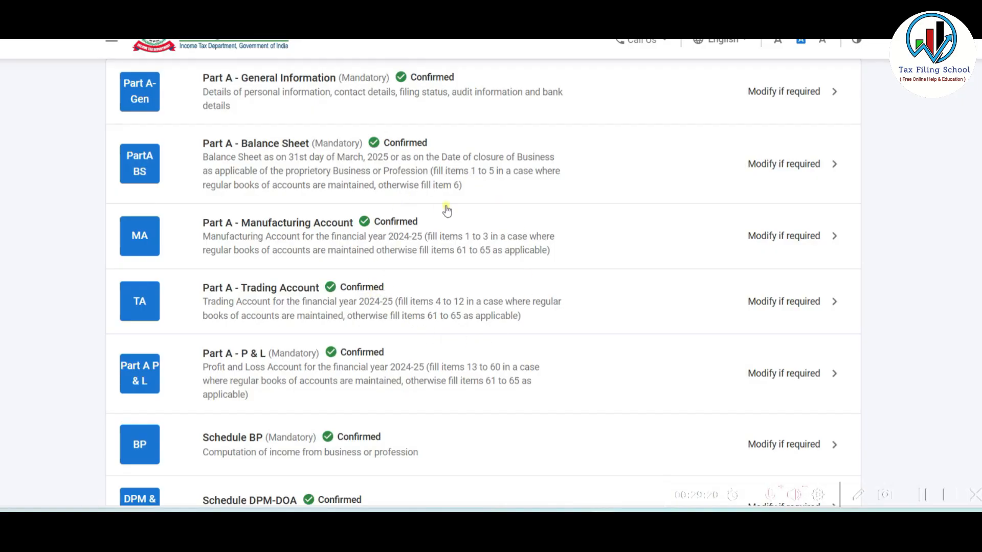
{"action": "scroll", "coordinate": [418, 225], "scroll_direction": "down", "scroll_amount": 7}
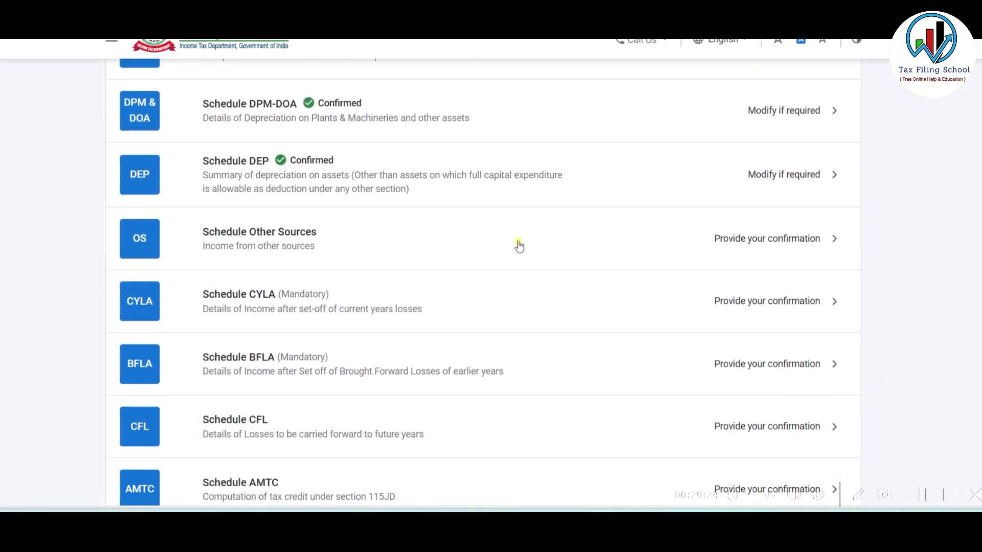
- Delete the Insurance commission breakup row from section 1 gross income in Schedule Other Sources
{"action": "left_click", "coordinate": [491, 242]}
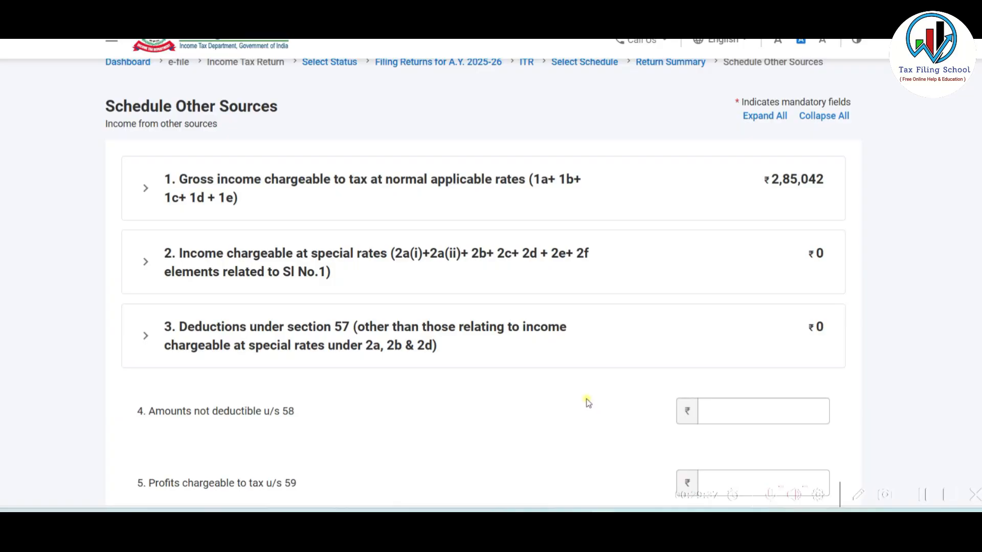
{"action": "left_click", "coordinate": [438, 199]}
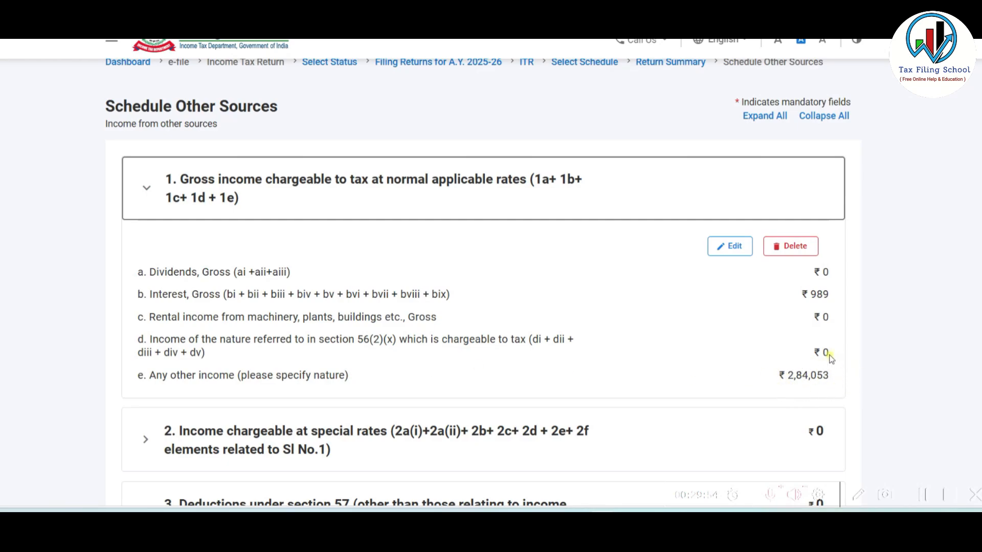
{"action": "left_click", "coordinate": [727, 246]}
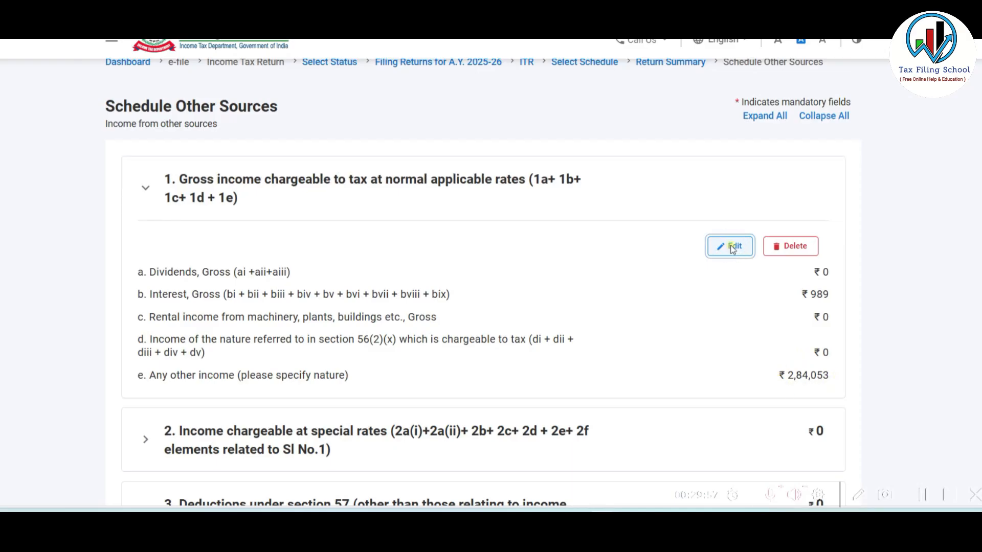
{"action": "scroll", "coordinate": [569, 308], "scroll_direction": "down", "scroll_amount": 15}
{"action": "scroll", "coordinate": [570, 310], "scroll_direction": "up", "scroll_amount": 8}
{"action": "scroll", "coordinate": [571, 312], "scroll_direction": "down", "scroll_amount": 10}
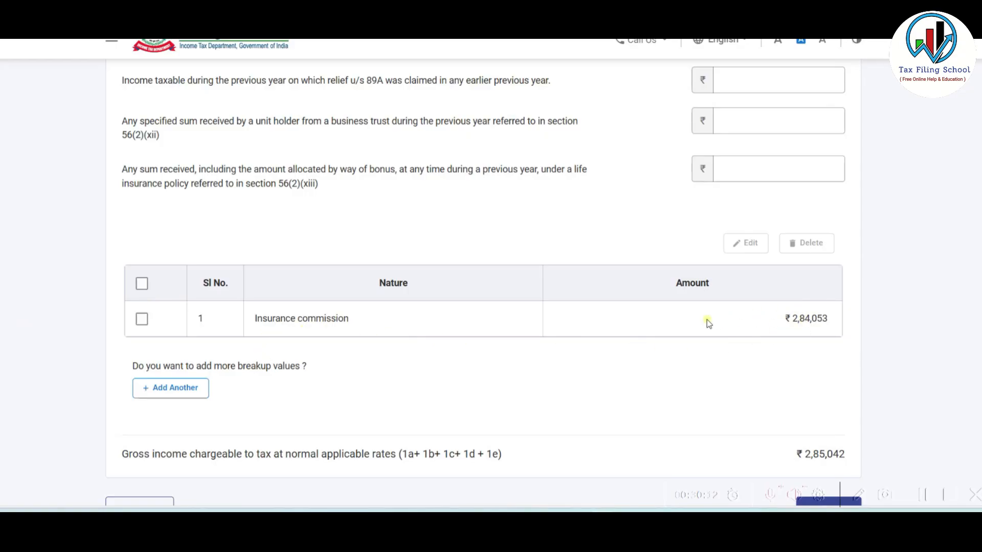
{"action": "left_click", "coordinate": [142, 319]}
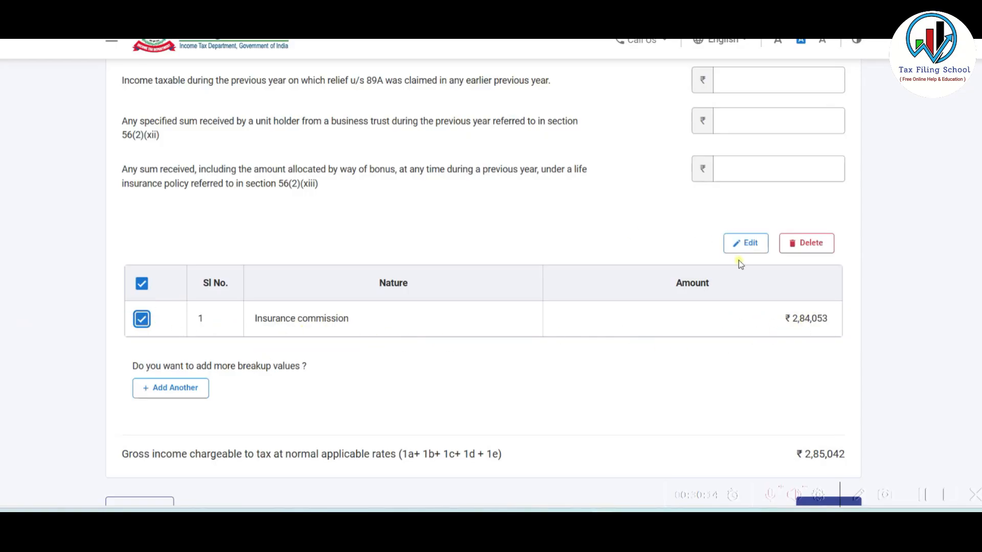
{"action": "left_click", "coordinate": [811, 244]}
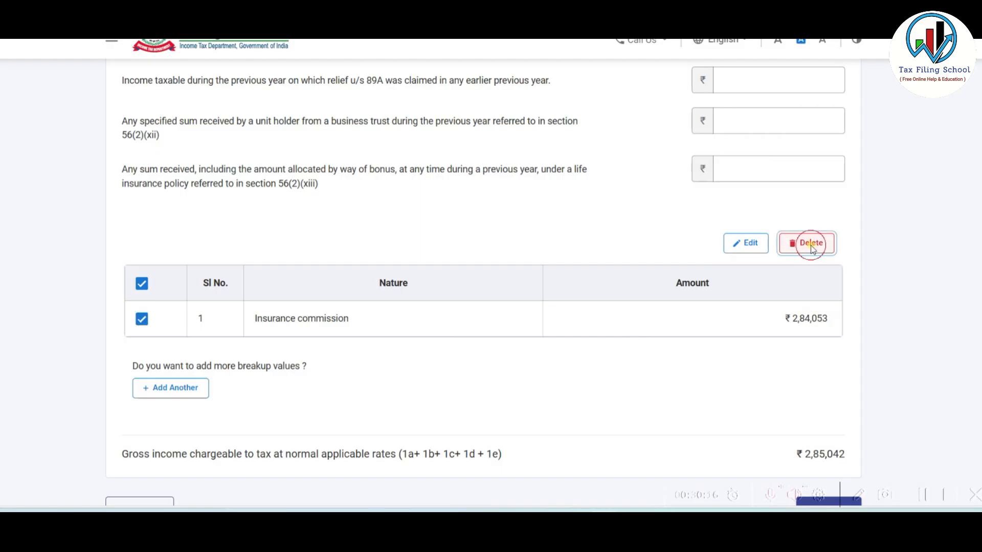
{"action": "left_click", "coordinate": [586, 308]}
- Verify the interest amounts 532, 164 and 293 totalling ₹989, then save and confirm
{"action": "scroll", "coordinate": [575, 366], "scroll_direction": "up", "scroll_amount": 5}
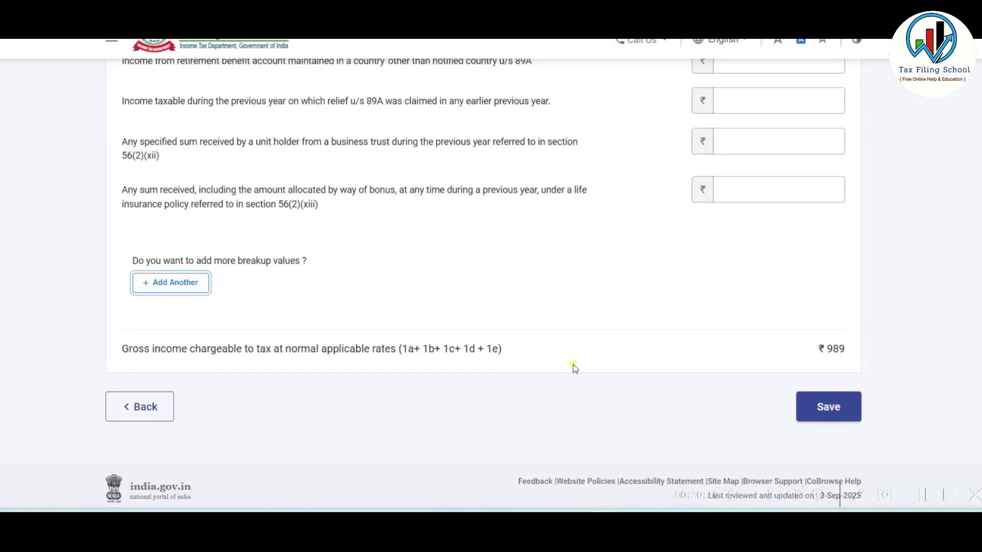
{"action": "scroll", "coordinate": [575, 368], "scroll_direction": "up", "scroll_amount": 15}
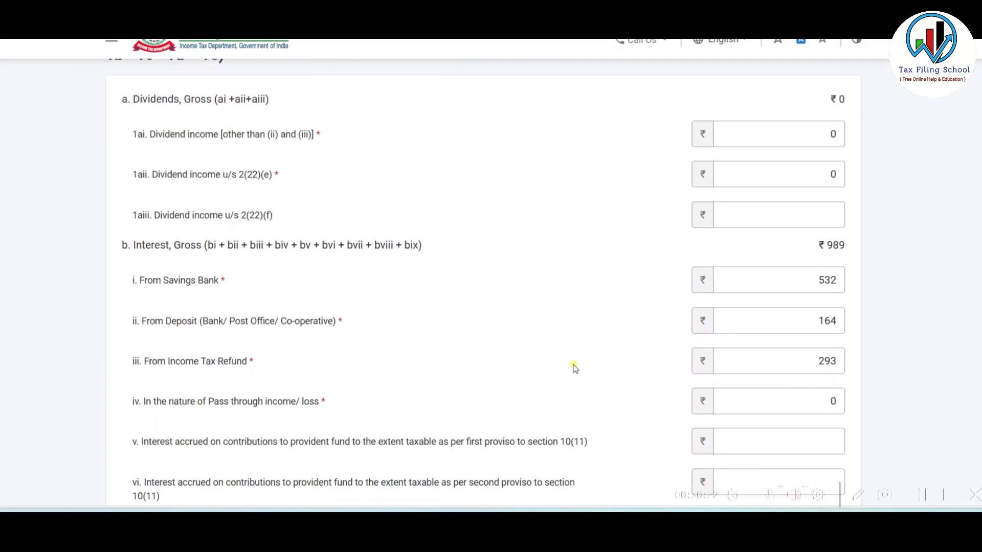
{"action": "left_click", "coordinate": [777, 288]}
{"action": "left_click", "coordinate": [819, 321]}
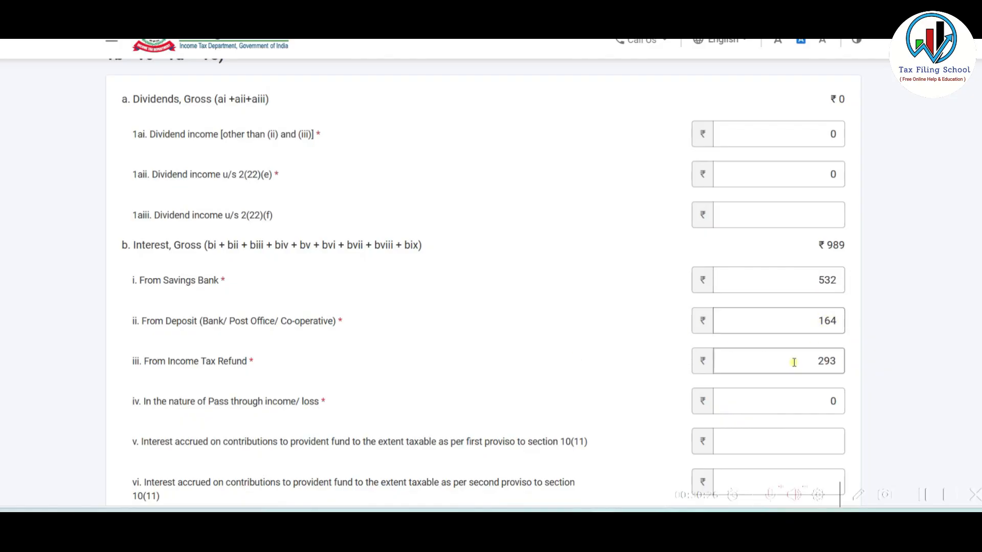
{"action": "left_click", "coordinate": [815, 364]}
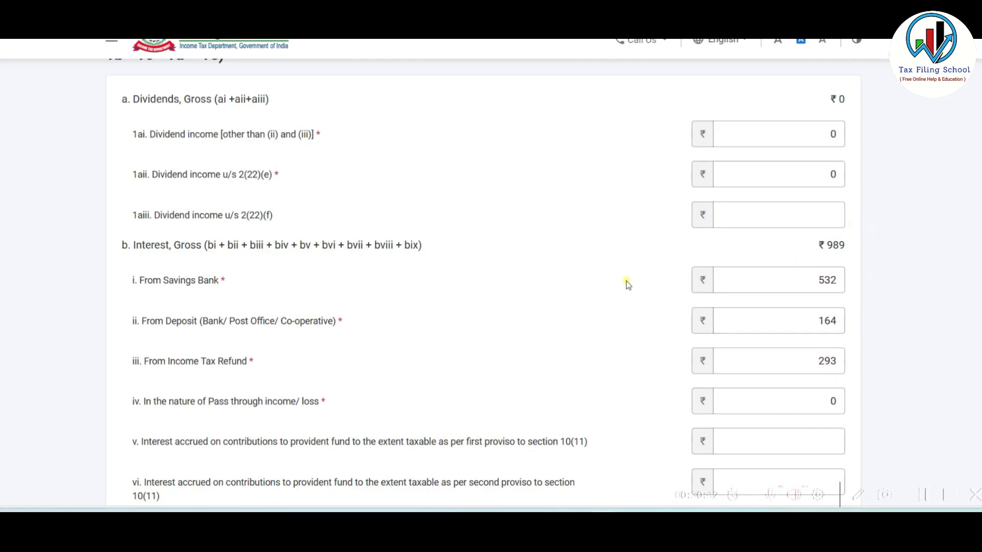
{"action": "scroll", "coordinate": [852, 278], "scroll_direction": "down", "scroll_amount": 15}
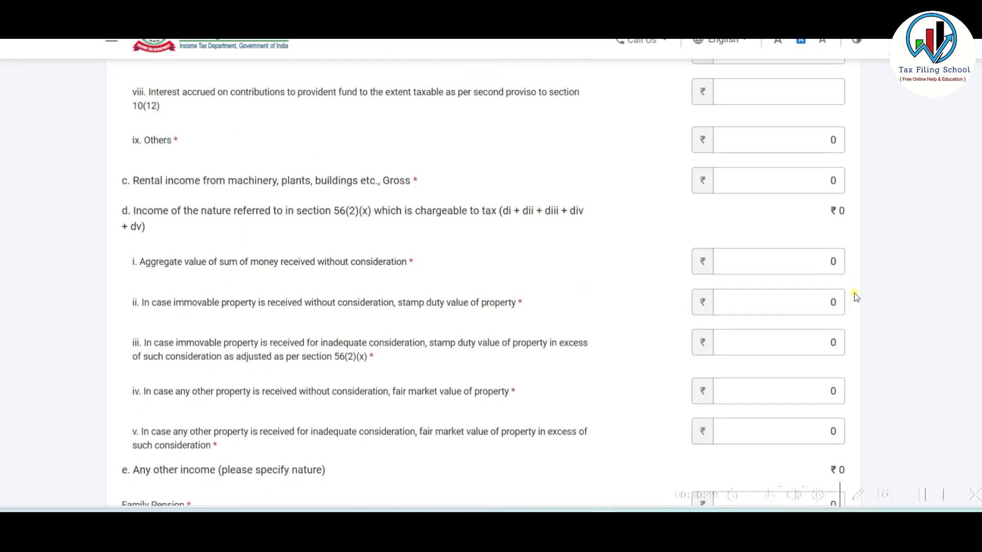
{"action": "left_click", "coordinate": [820, 380]}
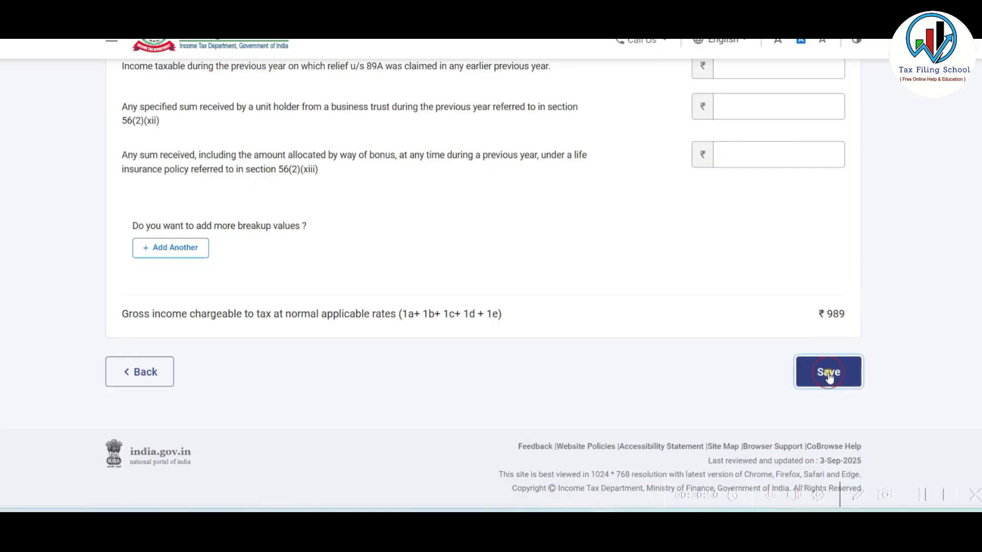
{"action": "scroll", "coordinate": [576, 354], "scroll_direction": "down", "scroll_amount": 10}
{"action": "scroll", "coordinate": [577, 355], "scroll_direction": "down", "scroll_amount": 2}
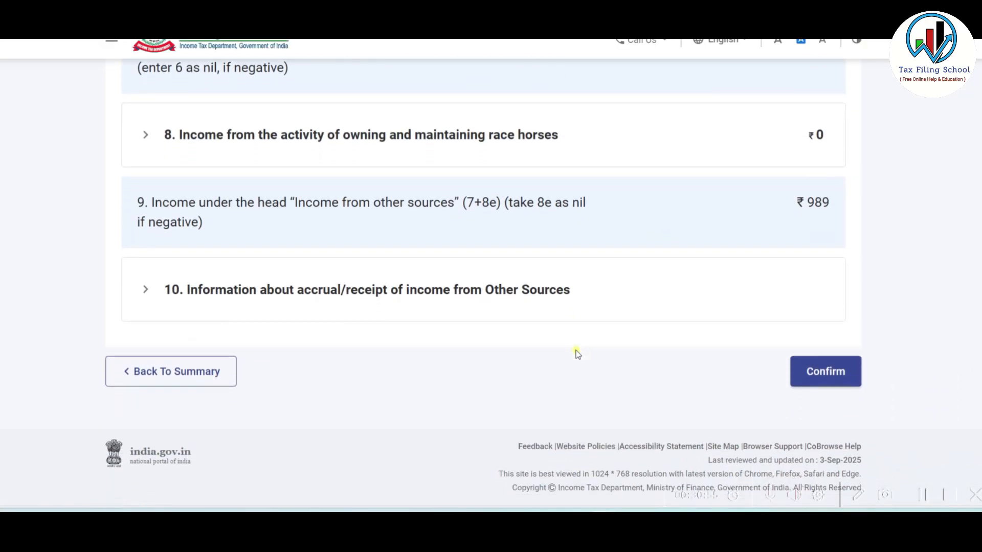
{"action": "left_click", "coordinate": [821, 378]}
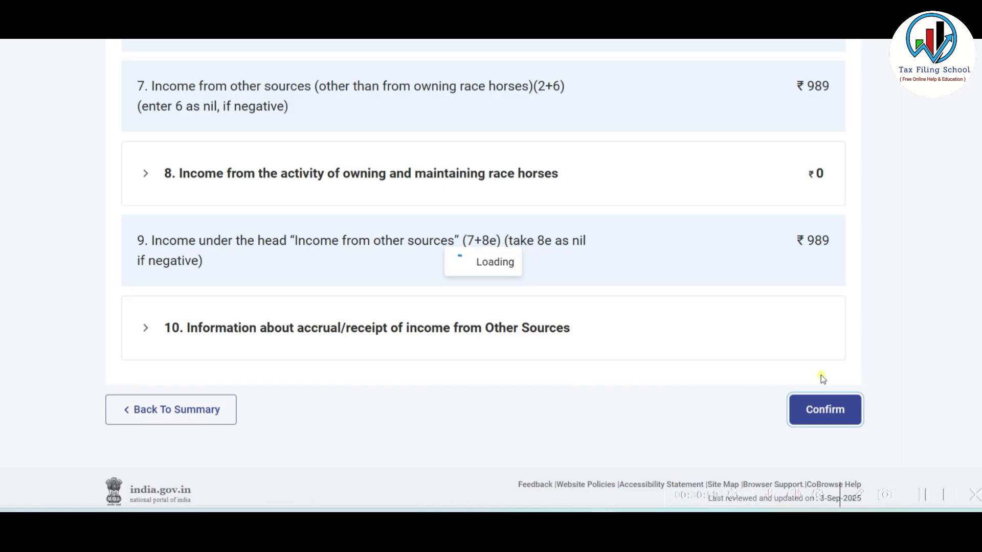
- Review Part B of Schedule VI-A and confirm it with zero Chapter VI-A deductions
{"action": "scroll", "coordinate": [404, 310], "scroll_direction": "up", "scroll_amount": 5}
{"action": "scroll", "coordinate": [403, 310], "scroll_direction": "down", "scroll_amount": 3}
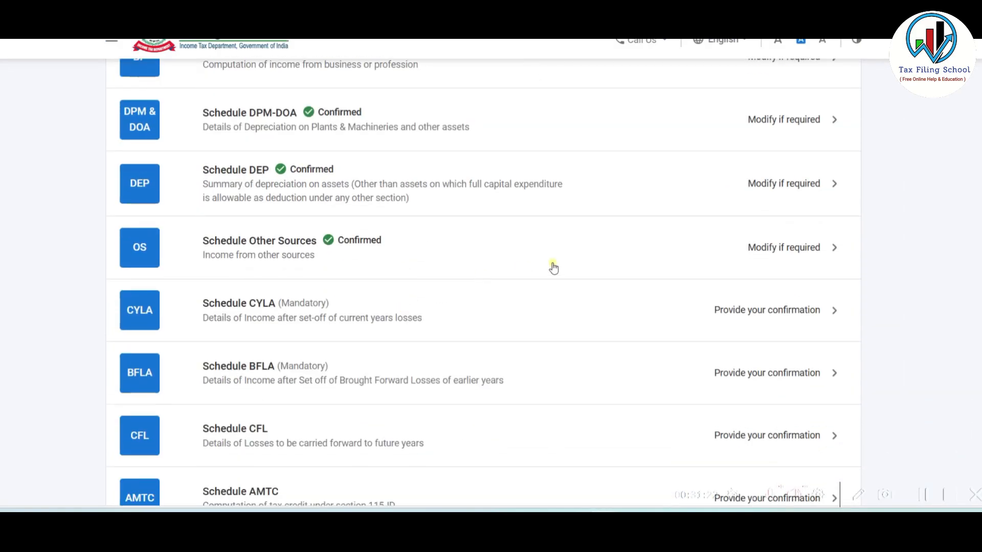
{"action": "scroll", "coordinate": [458, 250], "scroll_direction": "down", "scroll_amount": 3}
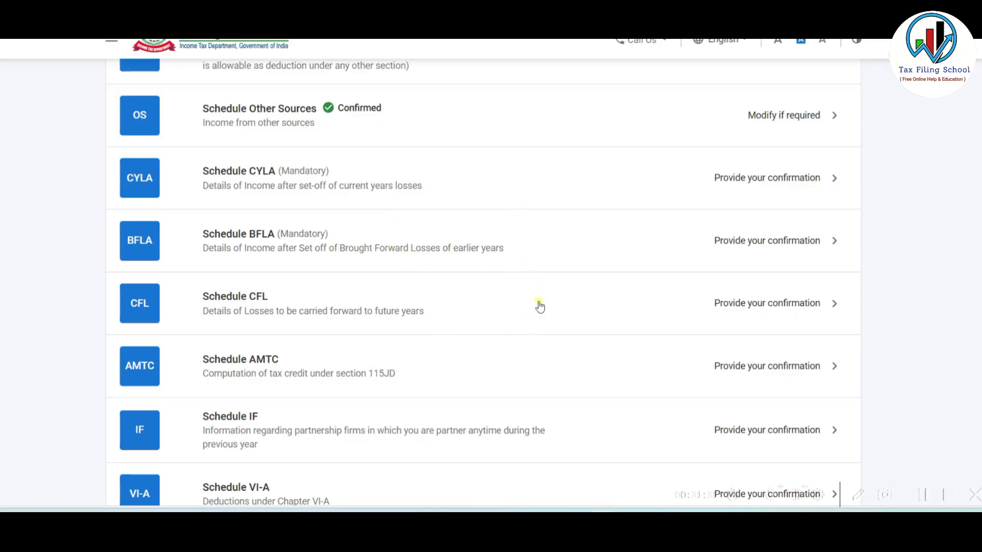
{"action": "scroll", "coordinate": [536, 305], "scroll_direction": "down", "scroll_amount": 3}
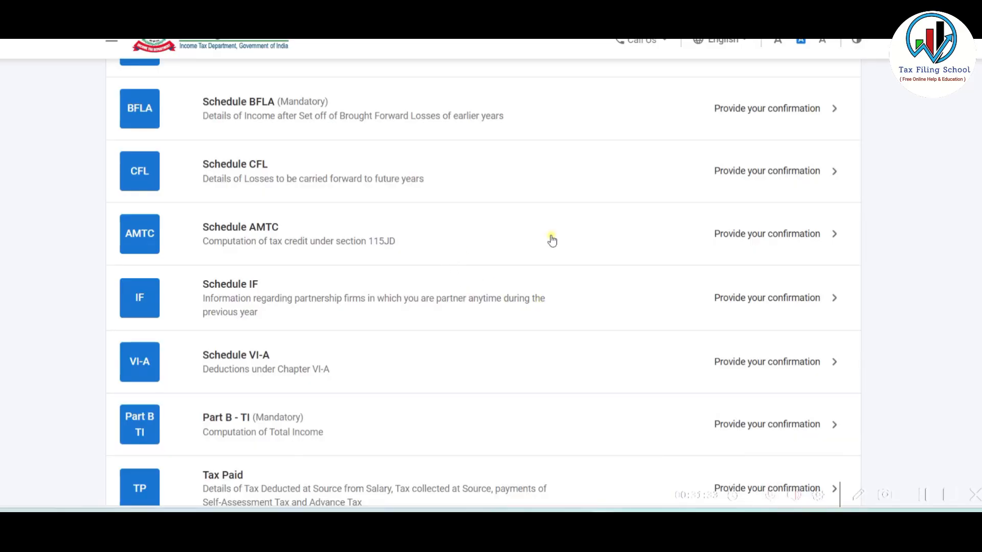
{"action": "scroll", "coordinate": [531, 241], "scroll_direction": "down", "scroll_amount": 1}
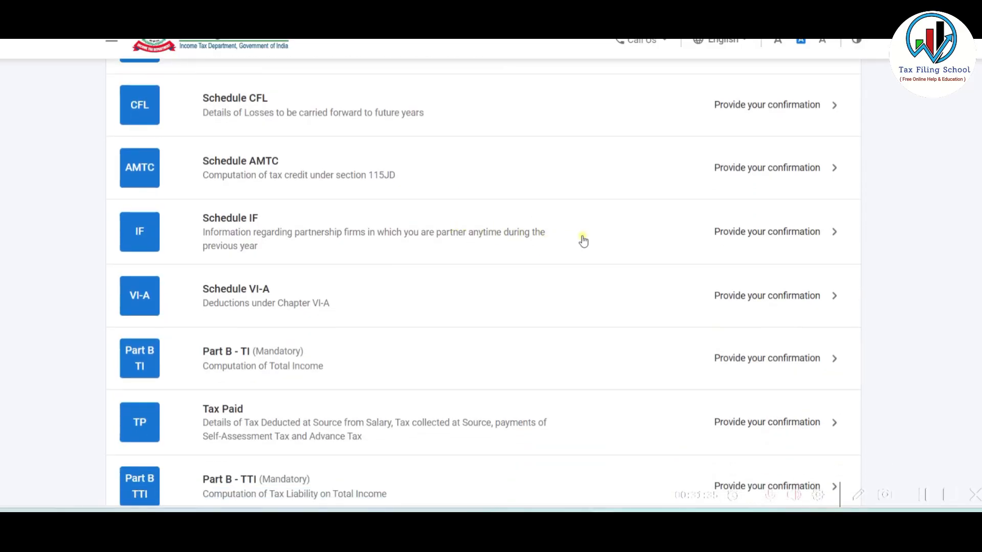
{"action": "scroll", "coordinate": [631, 239], "scroll_direction": "down", "scroll_amount": 1}
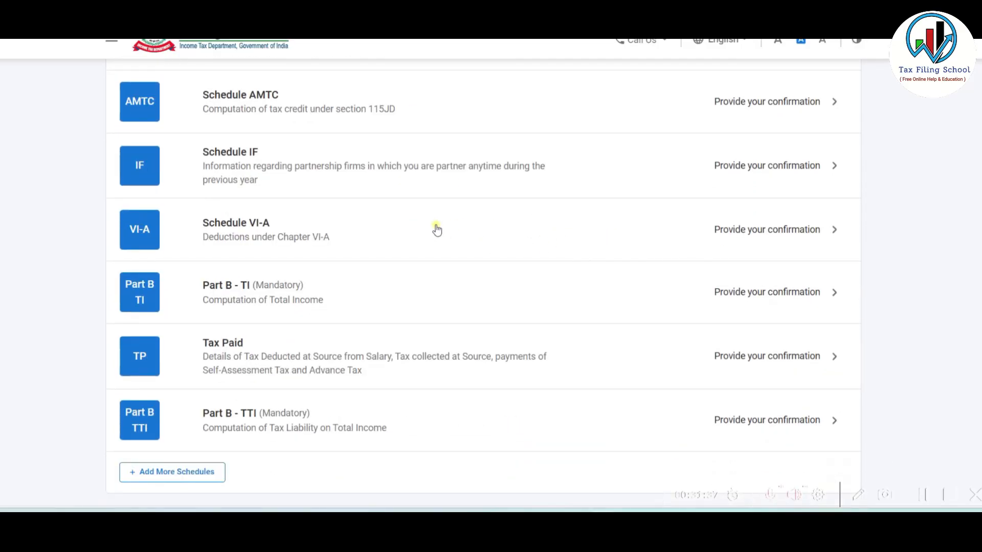
{"action": "left_click", "coordinate": [548, 232]}
{"action": "scroll", "coordinate": [551, 239], "scroll_direction": "up", "scroll_amount": 1}
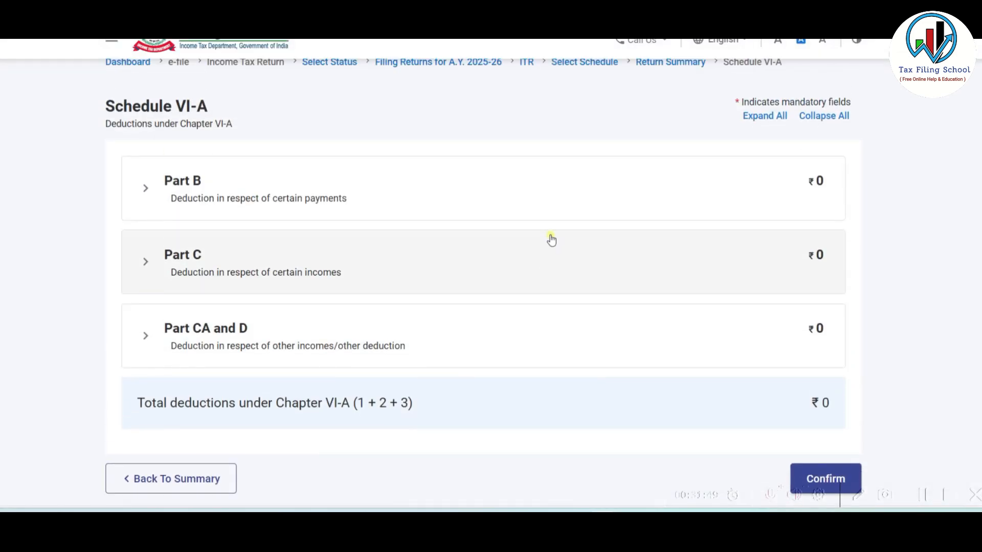
{"action": "scroll", "coordinate": [551, 239], "scroll_direction": "down", "scroll_amount": 2}
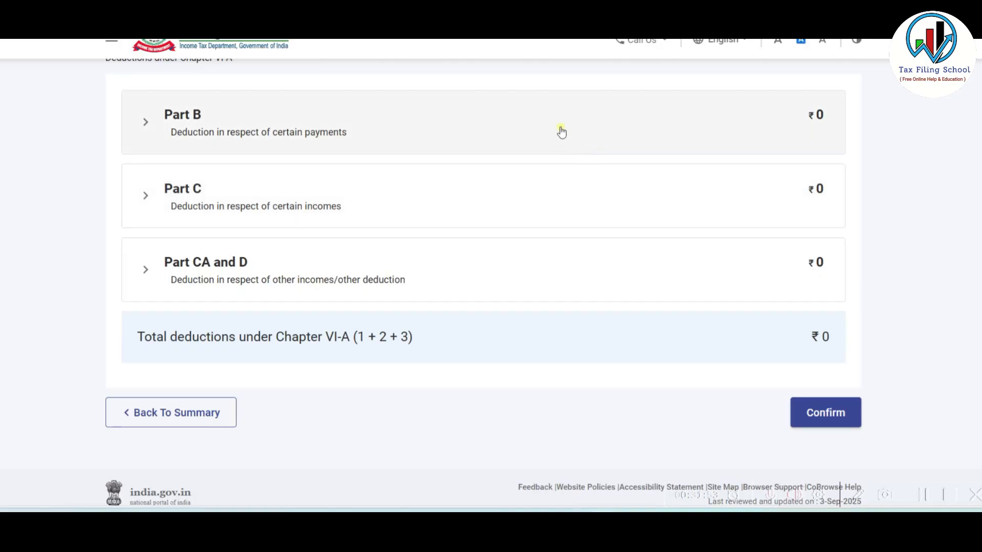
{"action": "left_click", "coordinate": [560, 131]}
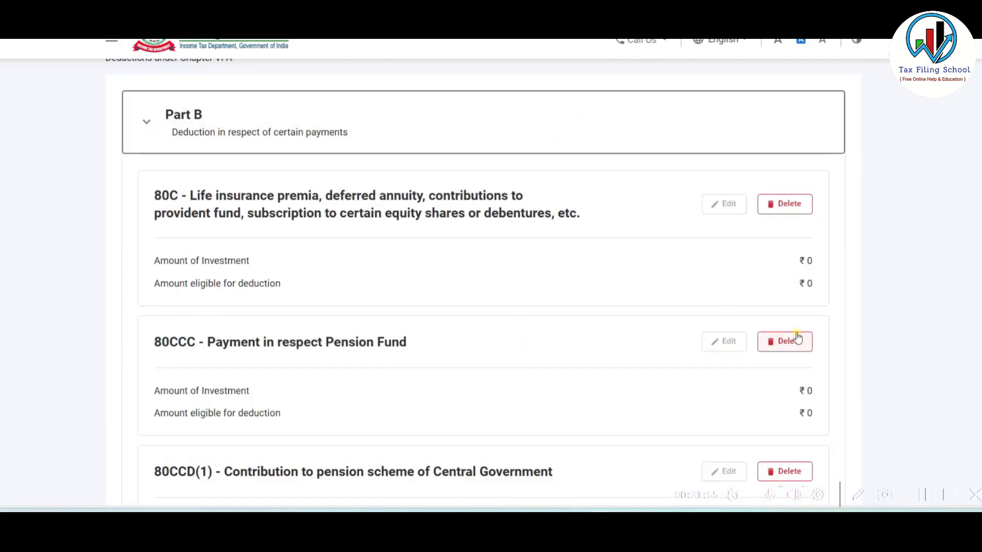
{"action": "left_click", "coordinate": [486, 131]}
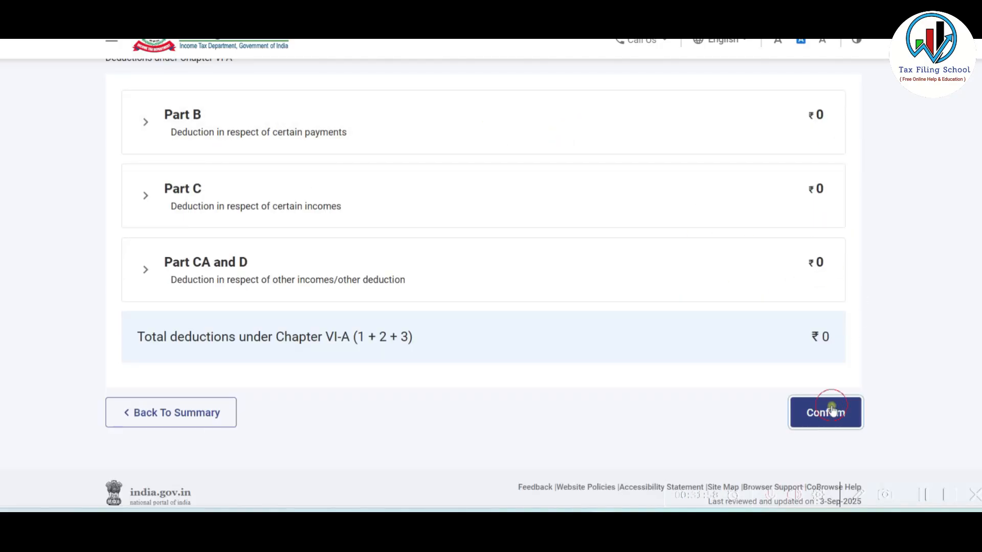
{"action": "left_click", "coordinate": [833, 410]}
- Bring up the Part B - TI computation of total income
{"action": "scroll", "coordinate": [553, 296], "scroll_direction": "down", "scroll_amount": 10}
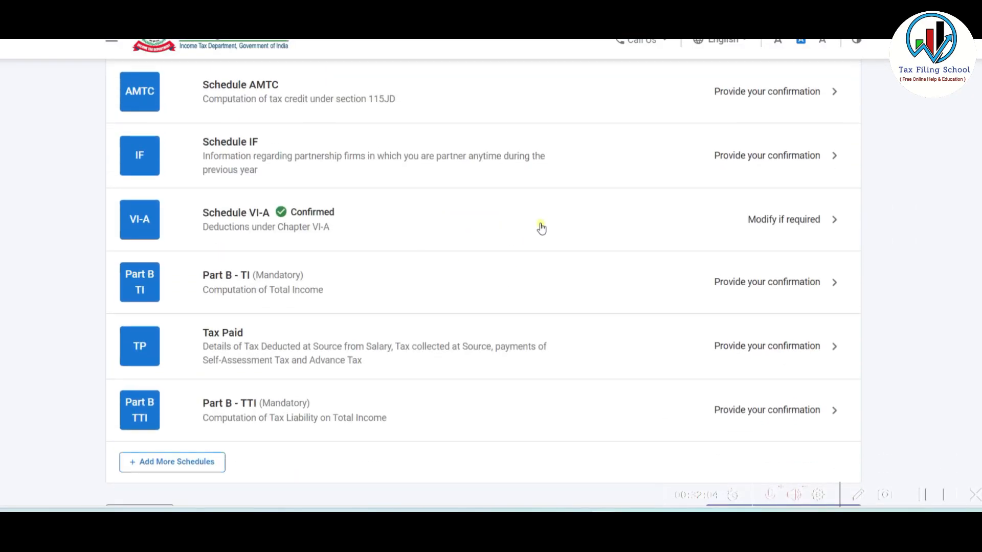
{"action": "scroll", "coordinate": [541, 227], "scroll_direction": "down", "scroll_amount": 2}
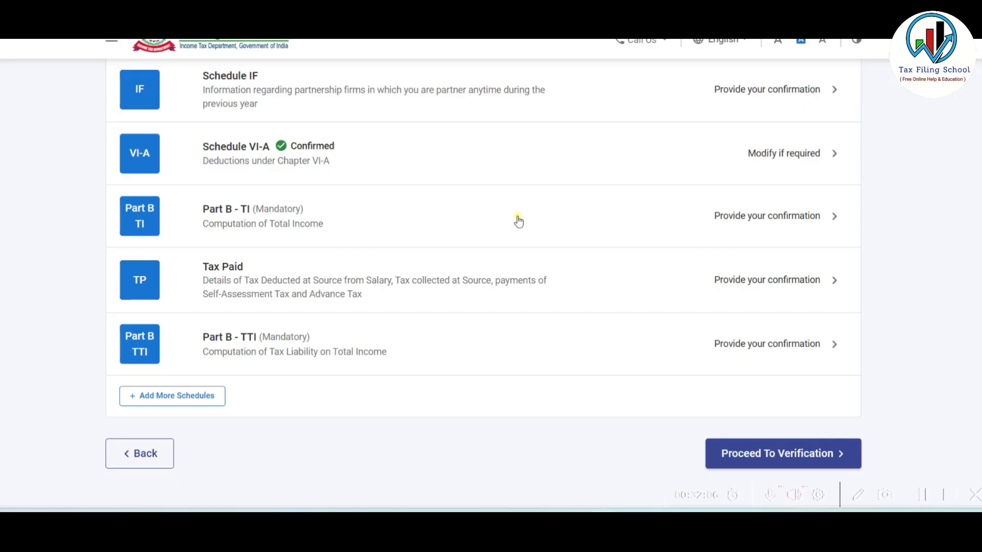
{"action": "left_click", "coordinate": [557, 215]}
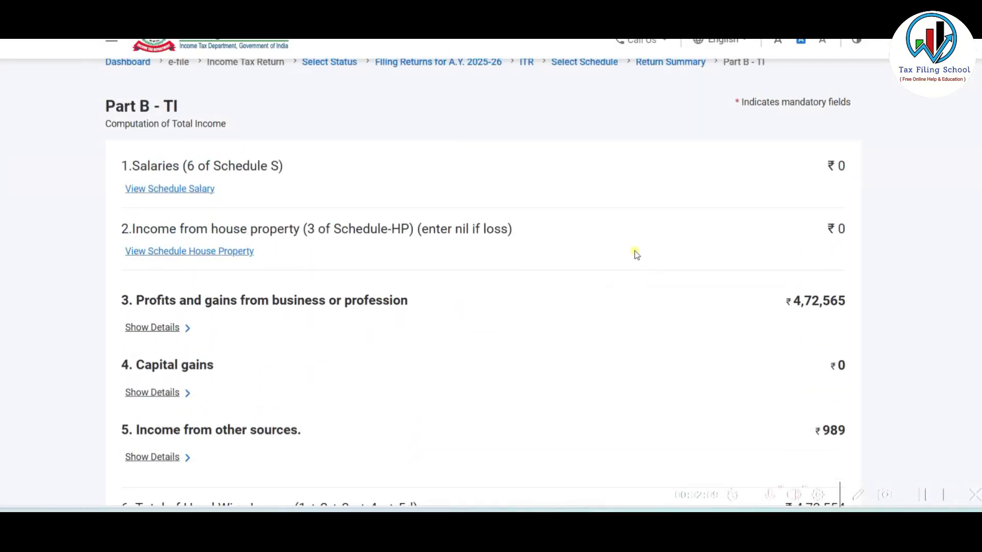
- Review and confirm the Part B - TI total income of ₹4,73,554
{"action": "scroll", "coordinate": [636, 254], "scroll_direction": "down", "scroll_amount": 7}
{"action": "scroll", "coordinate": [635, 254], "scroll_direction": "down", "scroll_amount": 8}
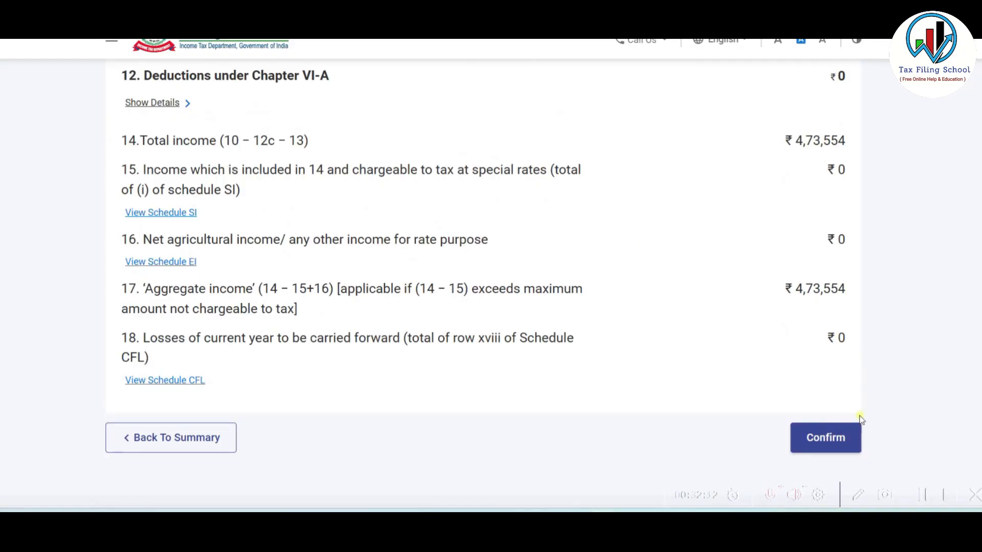
{"action": "left_click", "coordinate": [826, 438]}
{"action": "scroll", "coordinate": [550, 285], "scroll_direction": "down", "scroll_amount": 4}
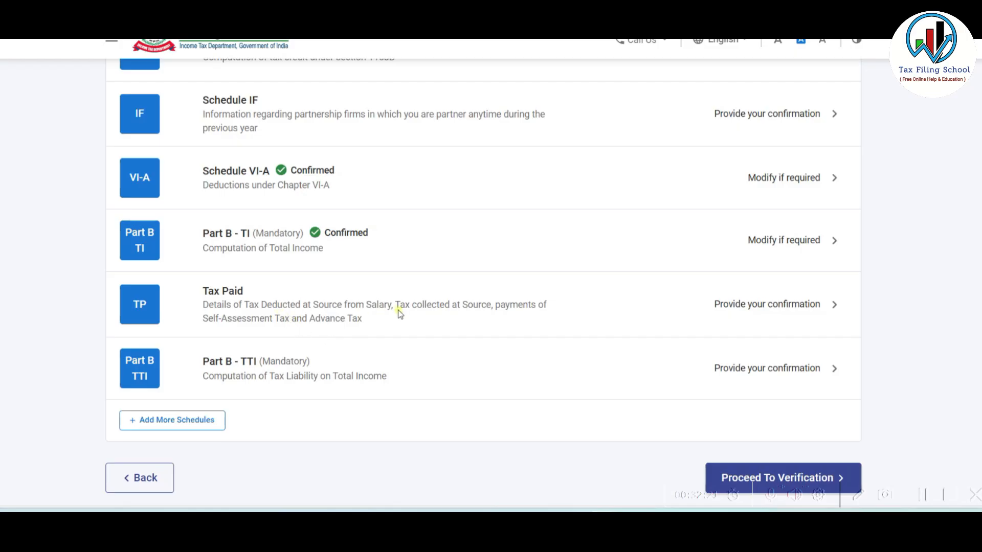
- In Tax Paid, review all columns of the two TDS 2 entries under Other Sources
{"action": "left_click", "coordinate": [443, 309]}
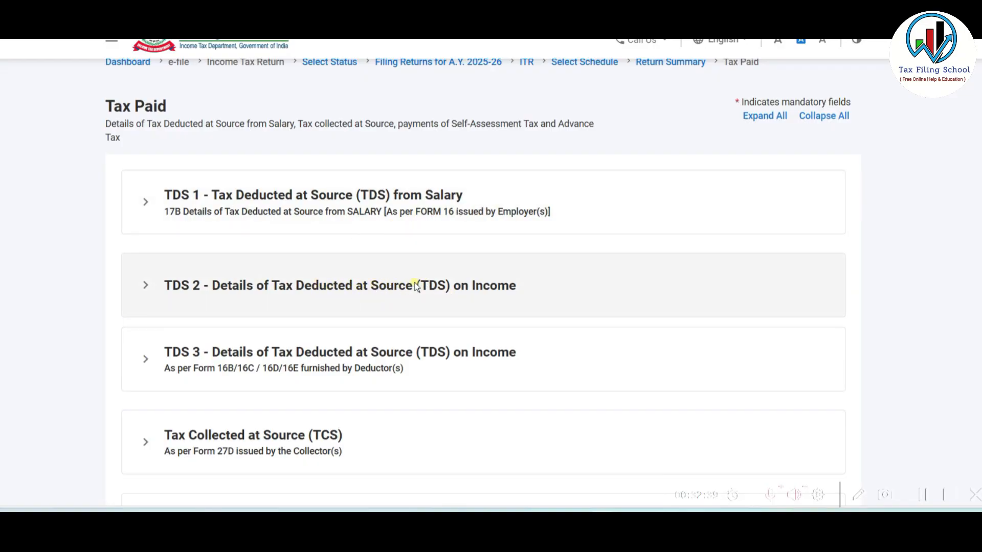
{"action": "left_click", "coordinate": [416, 287]}
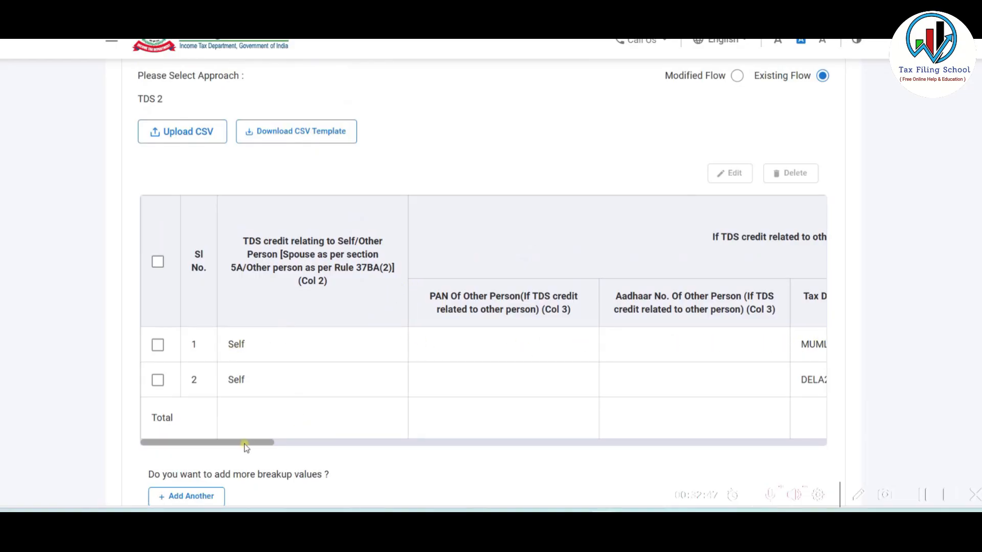
{"action": "left_click_drag", "start_coordinate": [241, 443], "coordinate": [522, 445]}
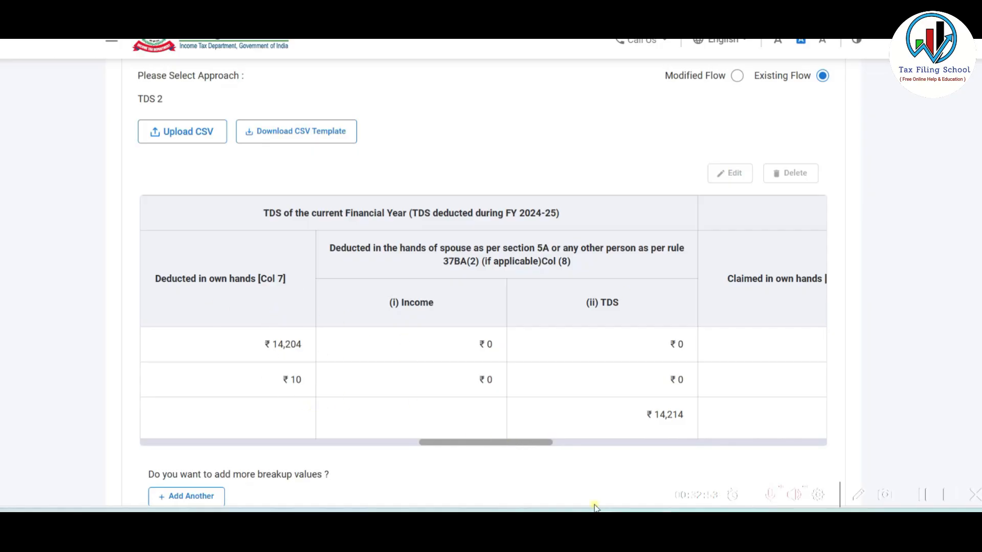
{"action": "left_click_drag", "start_coordinate": [515, 441], "coordinate": [782, 450]}
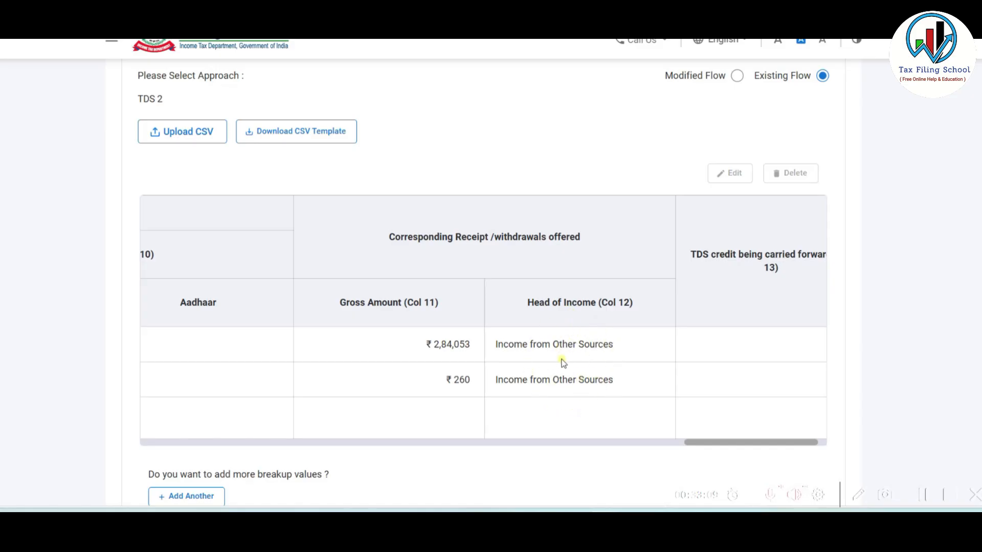
{"action": "left_click_drag", "start_coordinate": [685, 441], "coordinate": [158, 347]}
- Change the first TDS 2 entry's Head of Income to Income from Business and Profession
{"action": "left_click", "coordinate": [158, 347]}
{"action": "left_click", "coordinate": [731, 174]}
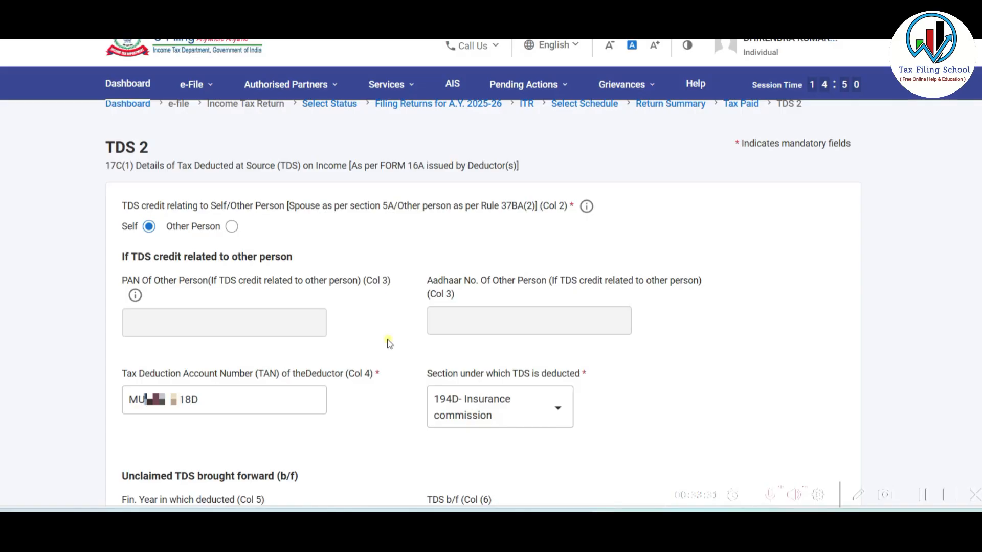
{"action": "scroll", "coordinate": [389, 343], "scroll_direction": "down", "scroll_amount": 10}
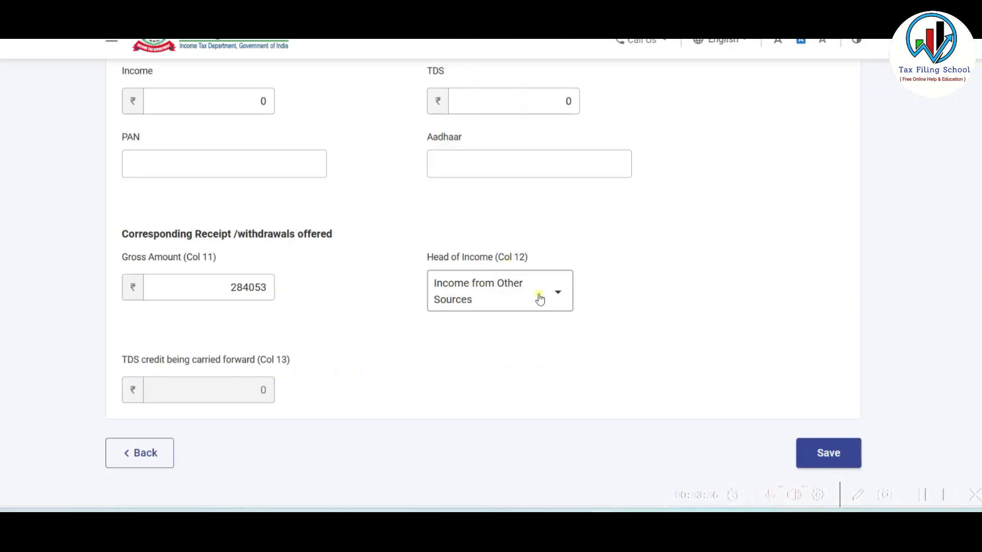
{"action": "left_click", "coordinate": [535, 298]}
{"action": "left_click", "coordinate": [480, 390]}
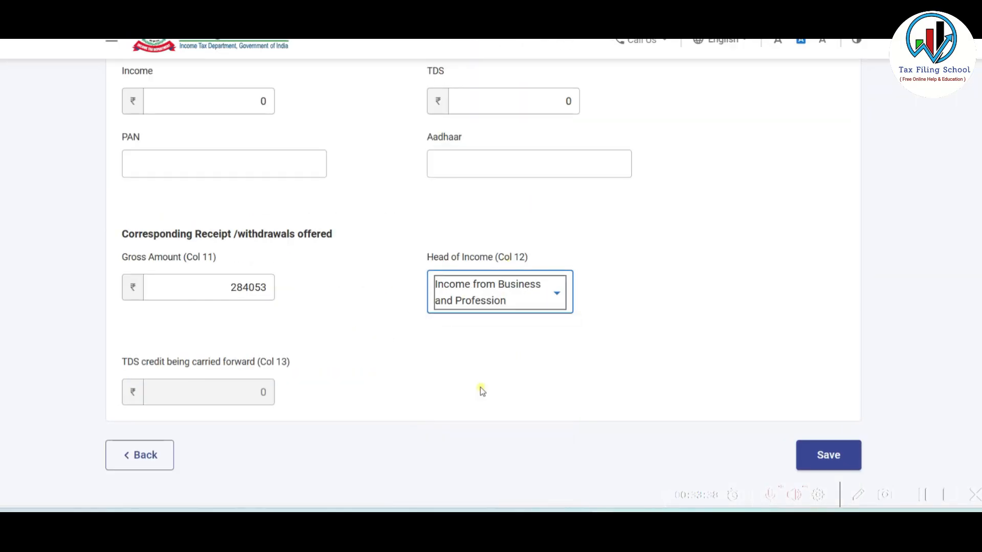
{"action": "left_click", "coordinate": [831, 456]}
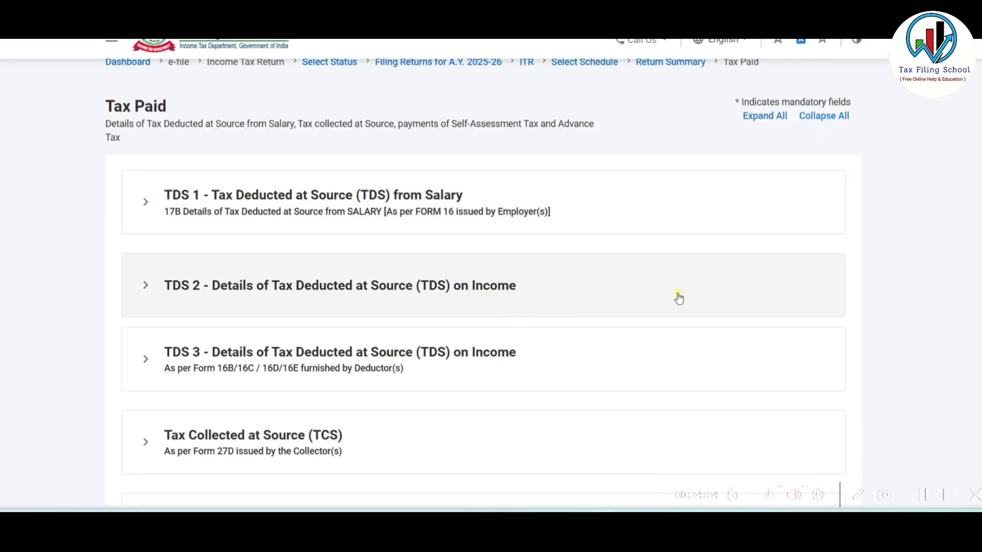
{"action": "left_click", "coordinate": [432, 285]}
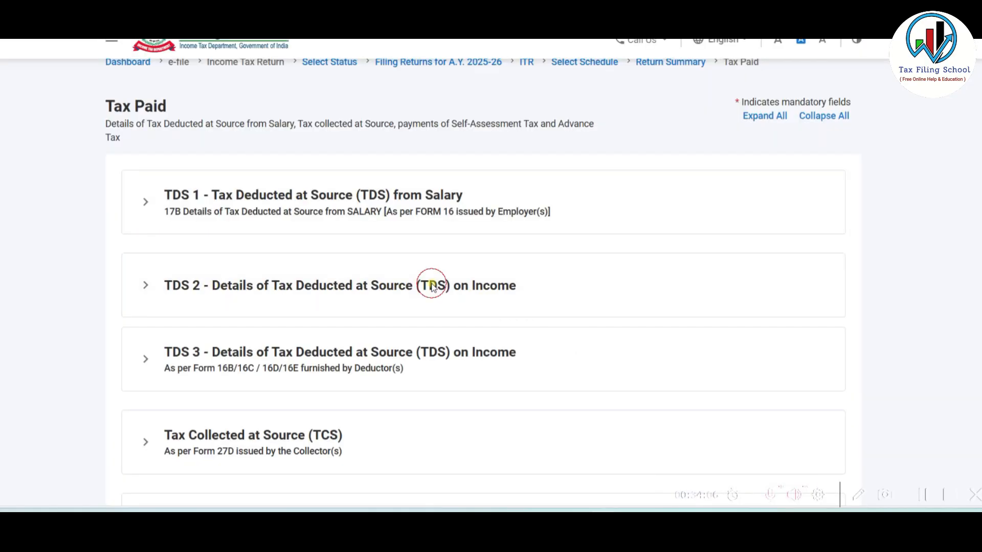
{"action": "left_click_drag", "start_coordinate": [242, 377], "coordinate": [794, 377]}
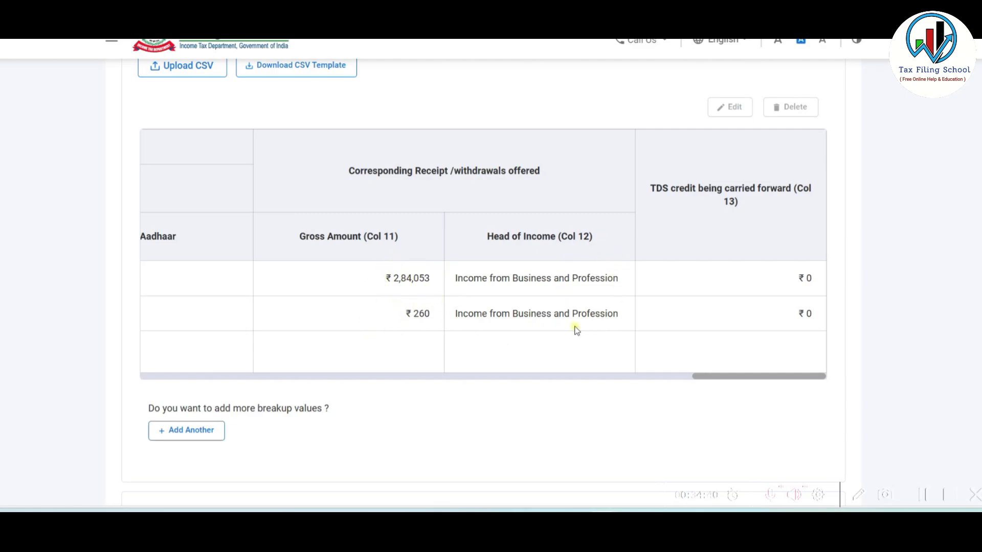
- Collapse the TDS 2 section after checking the ₹2,84,053 and ₹260 business-income receipts
{"action": "scroll", "coordinate": [567, 349], "scroll_direction": "up", "scroll_amount": 4}
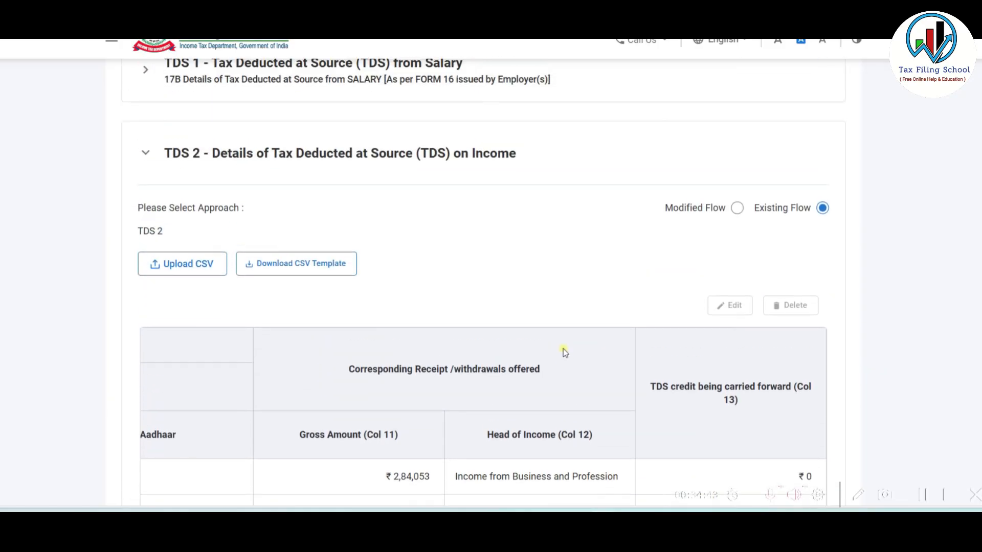
{"action": "left_click", "coordinate": [513, 157]}
{"action": "scroll", "coordinate": [515, 291], "scroll_direction": "down", "scroll_amount": 3}
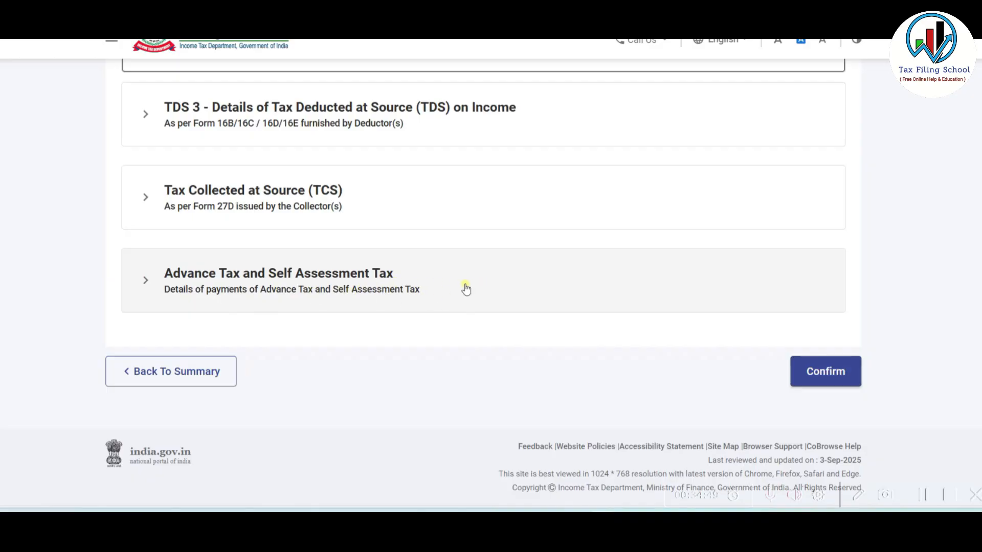
- Confirm Tax Paid, then review and confirm Part B - TTI showing a ₹14,210 refund
{"action": "left_click", "coordinate": [830, 376]}
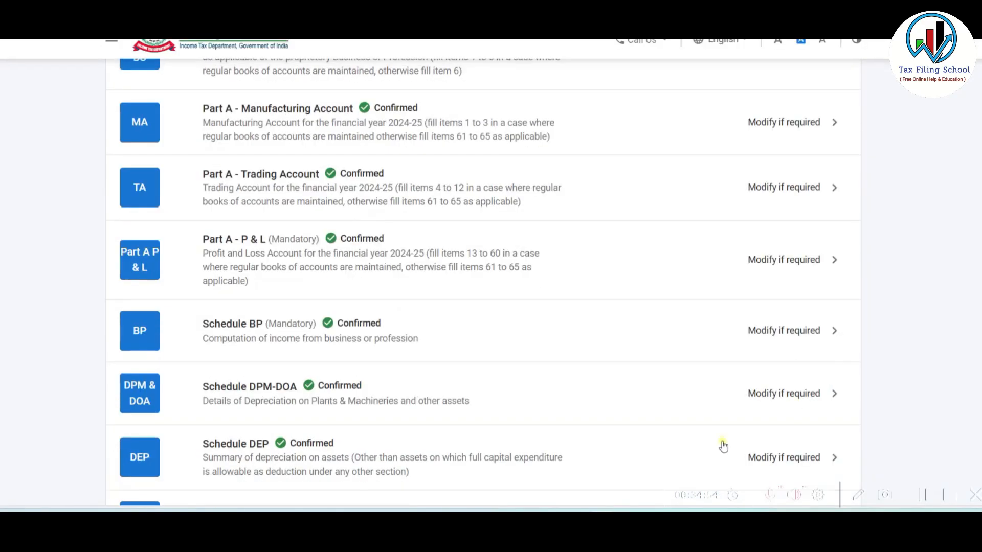
{"action": "scroll", "coordinate": [381, 323], "scroll_direction": "down", "scroll_amount": 15}
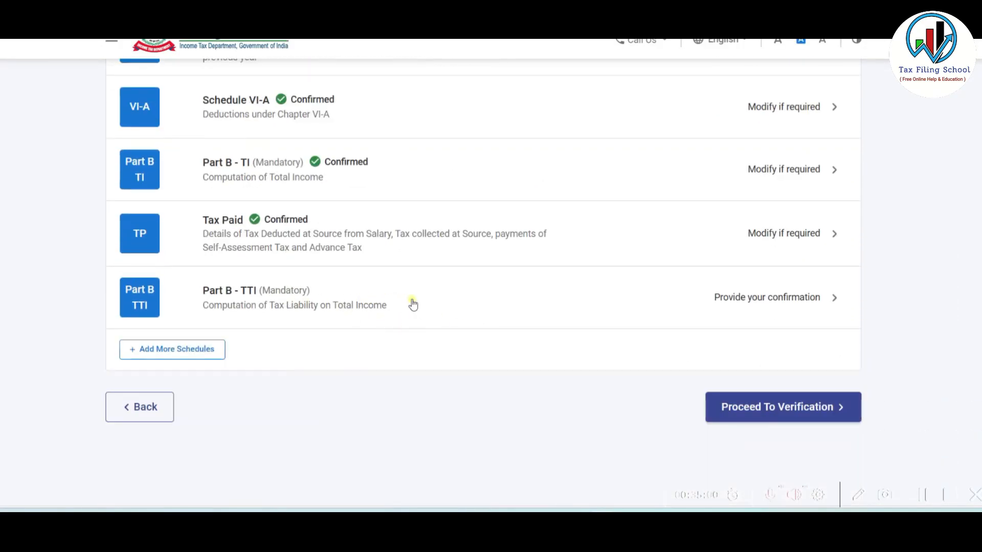
{"action": "left_click", "coordinate": [482, 300]}
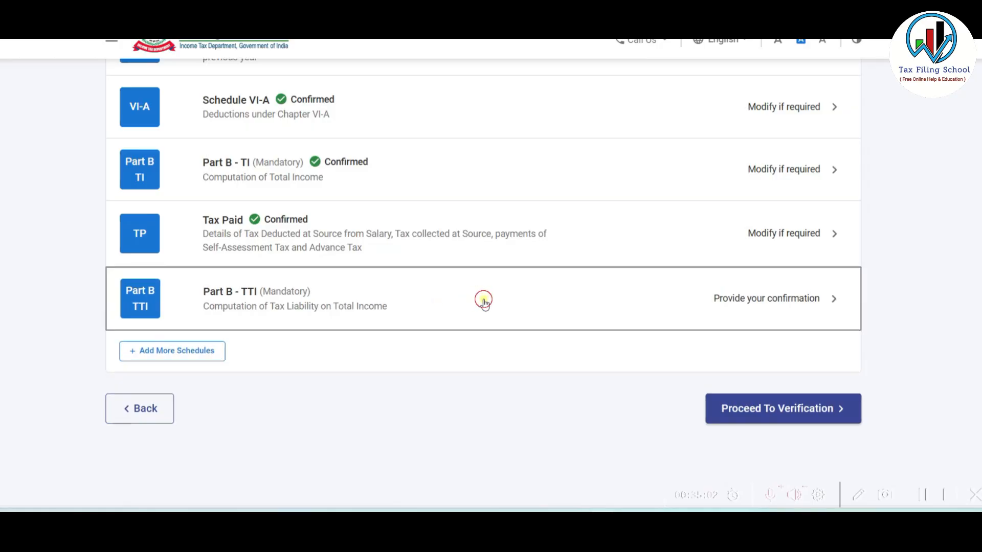
{"action": "scroll", "coordinate": [635, 278], "scroll_direction": "down", "scroll_amount": 10}
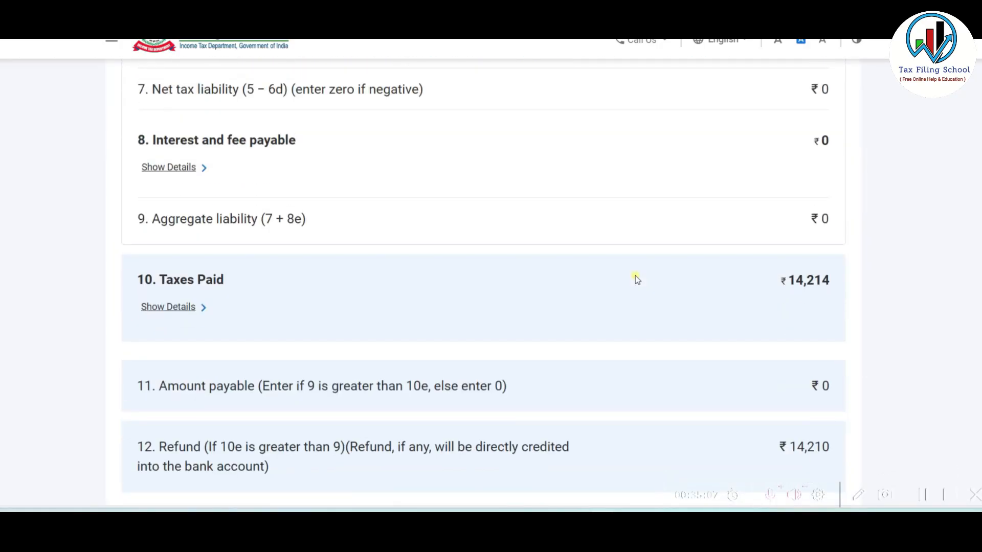
{"action": "scroll", "coordinate": [635, 275], "scroll_direction": "up", "scroll_amount": 2}
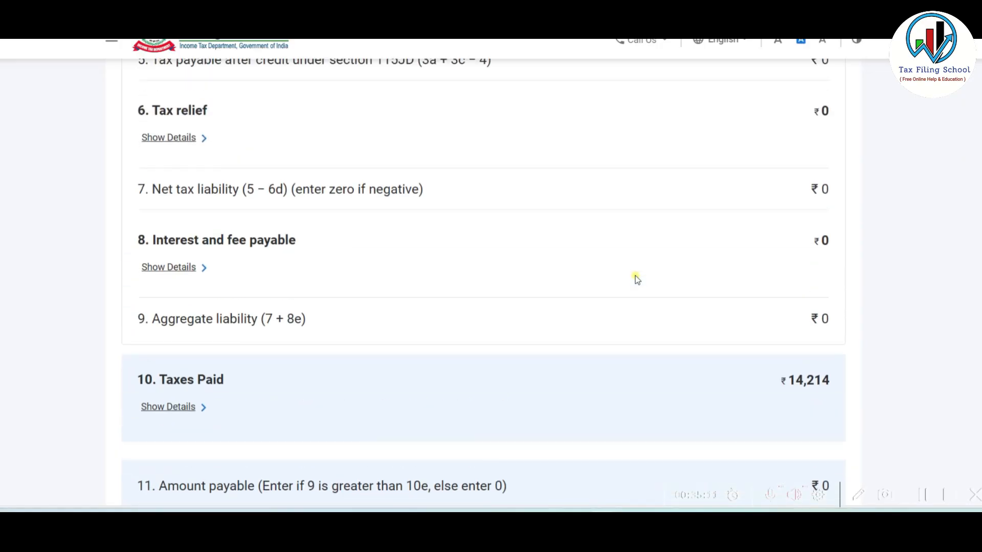
{"action": "scroll", "coordinate": [635, 275], "scroll_direction": "down", "scroll_amount": 2}
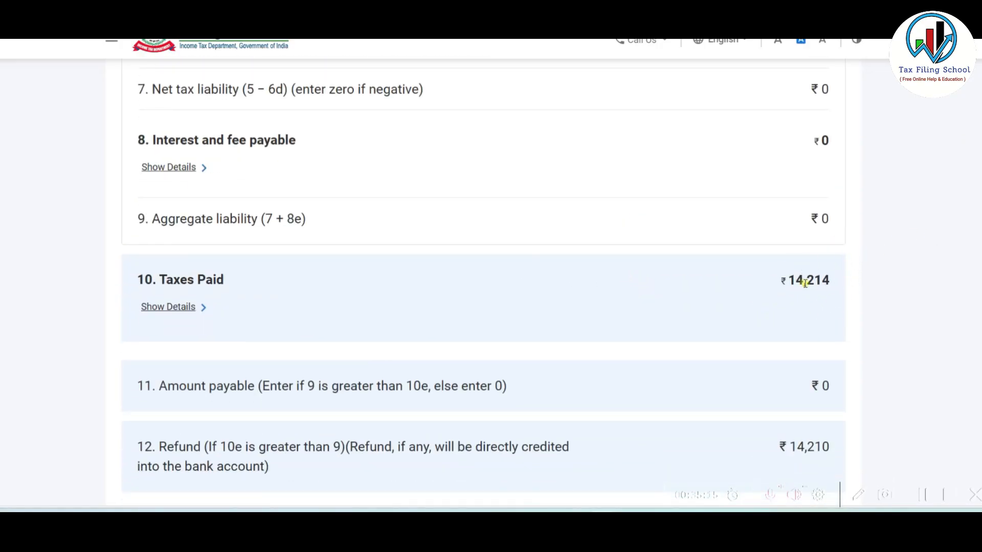
{"action": "scroll", "coordinate": [805, 283], "scroll_direction": "down", "scroll_amount": 4}
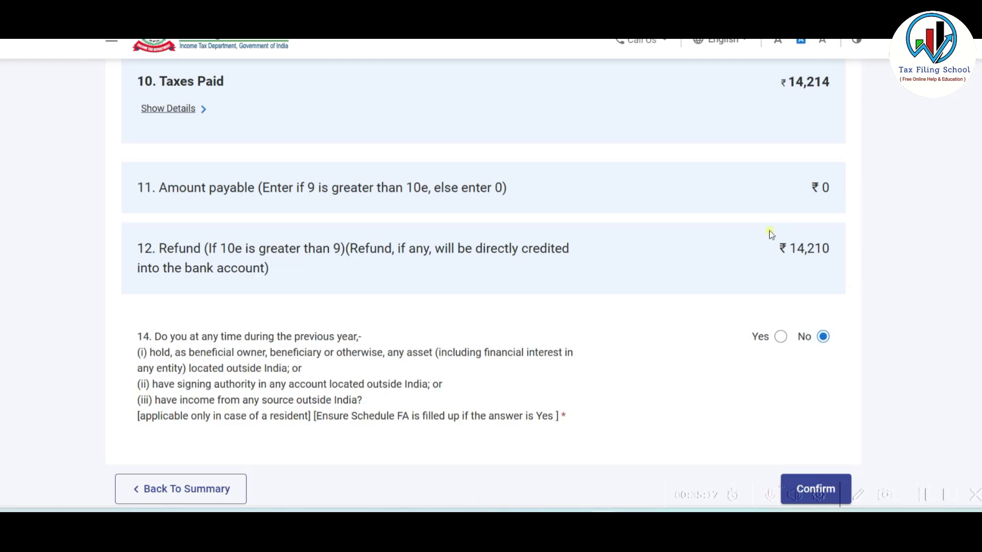
{"action": "scroll", "coordinate": [832, 257], "scroll_direction": "down", "scroll_amount": 3}
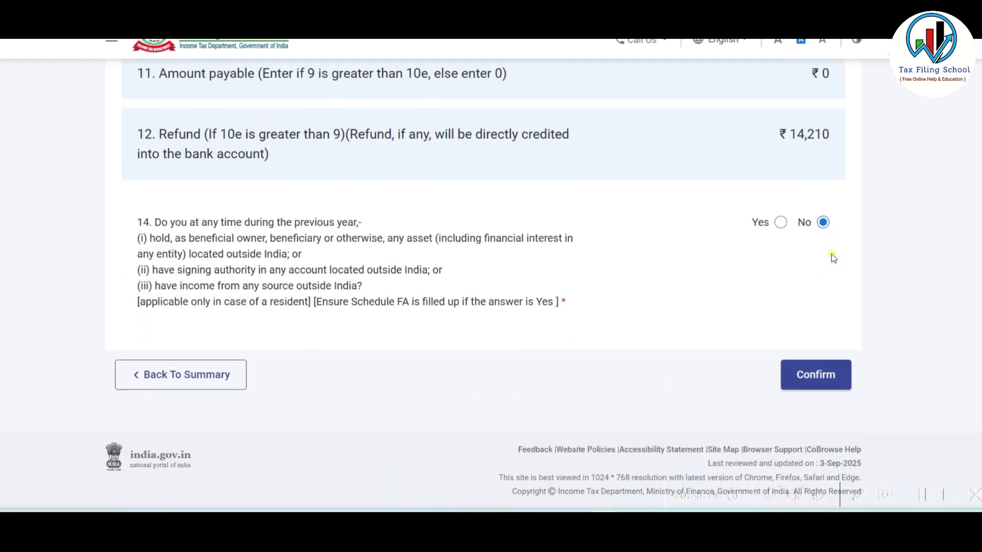
{"action": "left_click", "coordinate": [816, 372]}
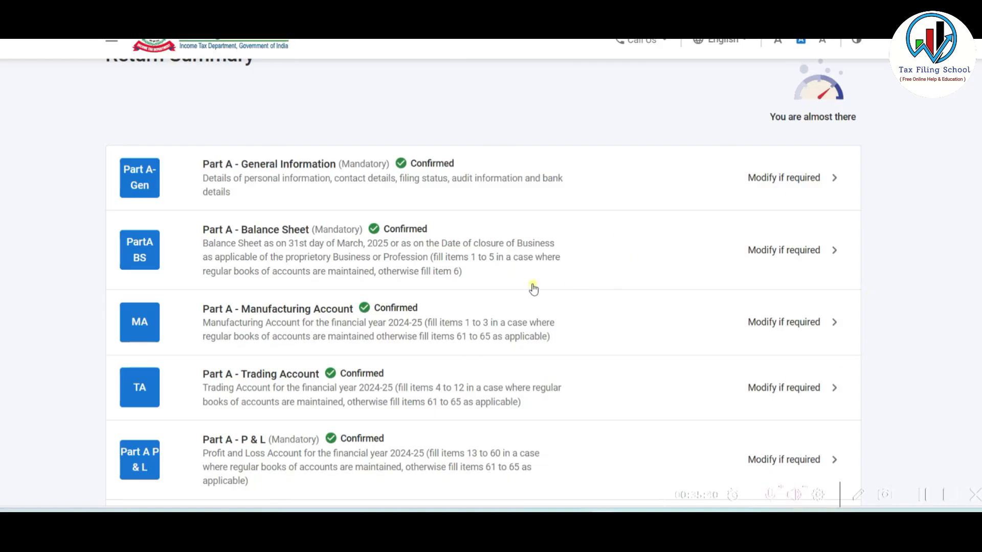
- Accept the declaration with MUMBAI as the place, then validate the return
{"action": "scroll", "coordinate": [533, 289], "scroll_direction": "down", "scroll_amount": 20}
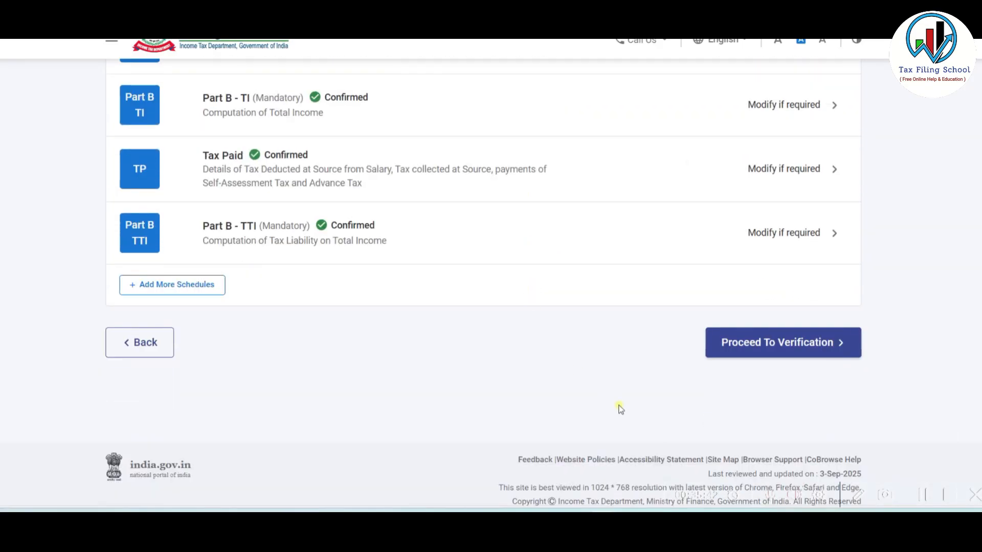
{"action": "left_click", "coordinate": [803, 348]}
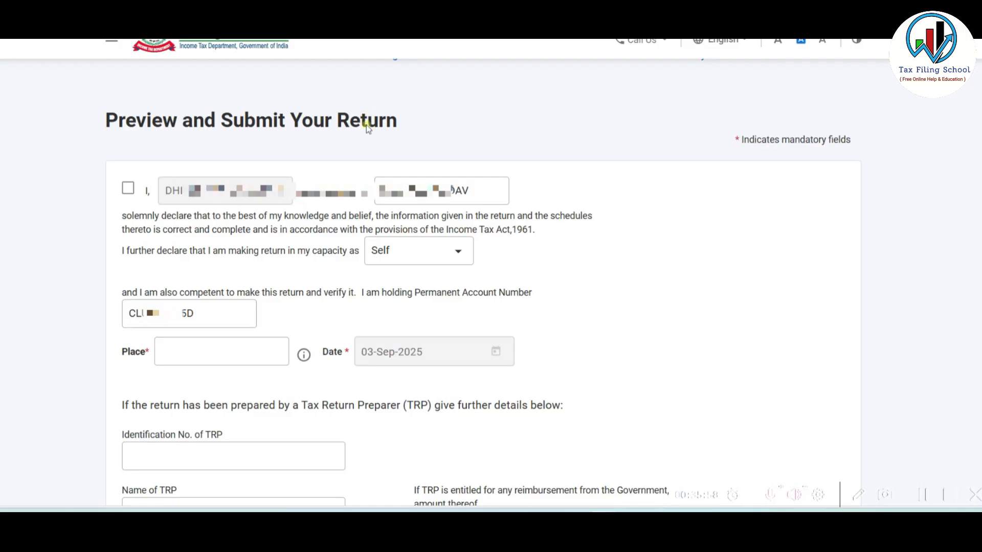
{"action": "left_click", "coordinate": [128, 188]}
{"action": "left_click", "coordinate": [191, 351]}
{"action": "type", "text": "MUMBAI"}
{"action": "left_click", "coordinate": [599, 299]}
{"action": "scroll", "coordinate": [598, 299], "scroll_direction": "down", "scroll_amount": 5}
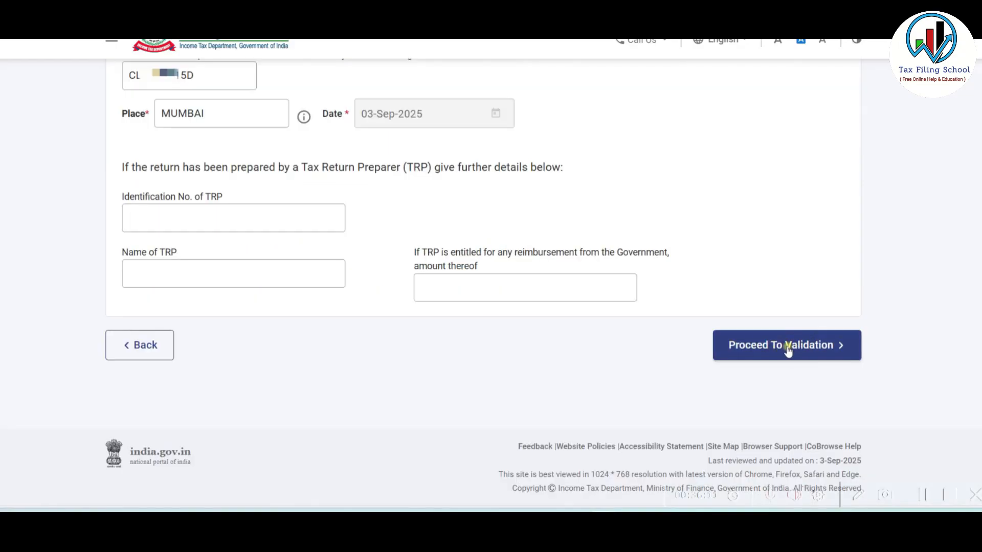
{"action": "left_click", "coordinate": [787, 345]}
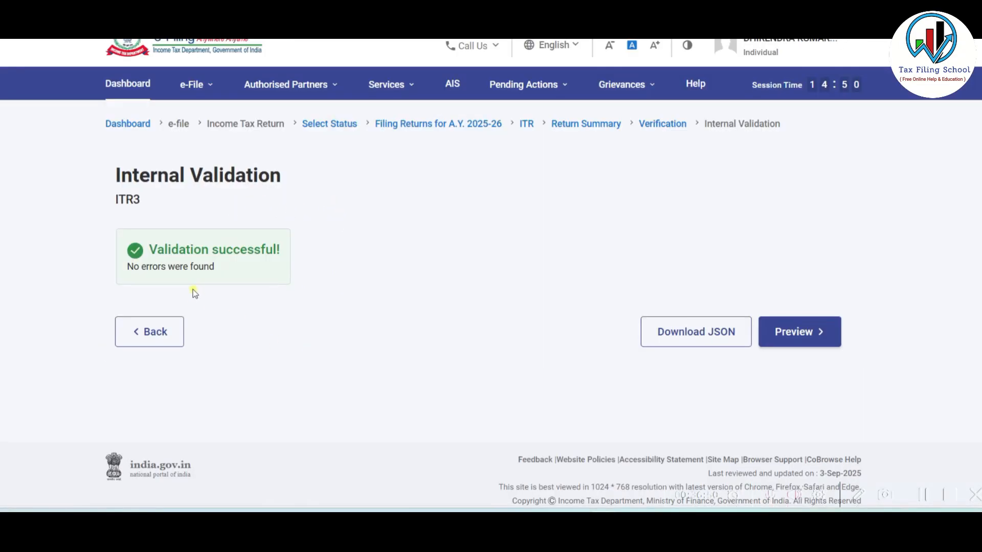
- Preview the Manufacturing and Trading Accounts, then run upload-level validation of the ITR3
{"action": "left_click", "coordinate": [813, 335]}
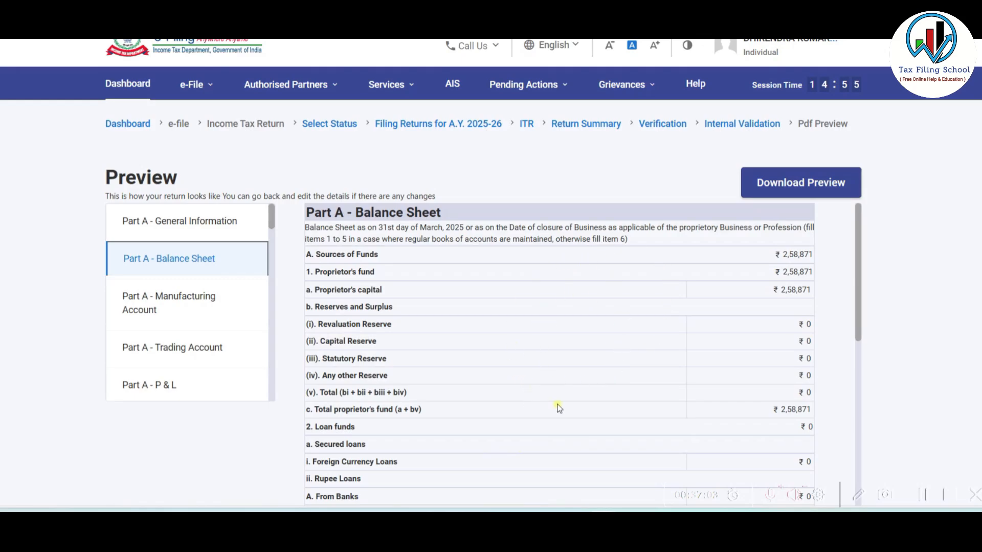
{"action": "left_click", "coordinate": [189, 299]}
{"action": "left_click", "coordinate": [190, 352]}
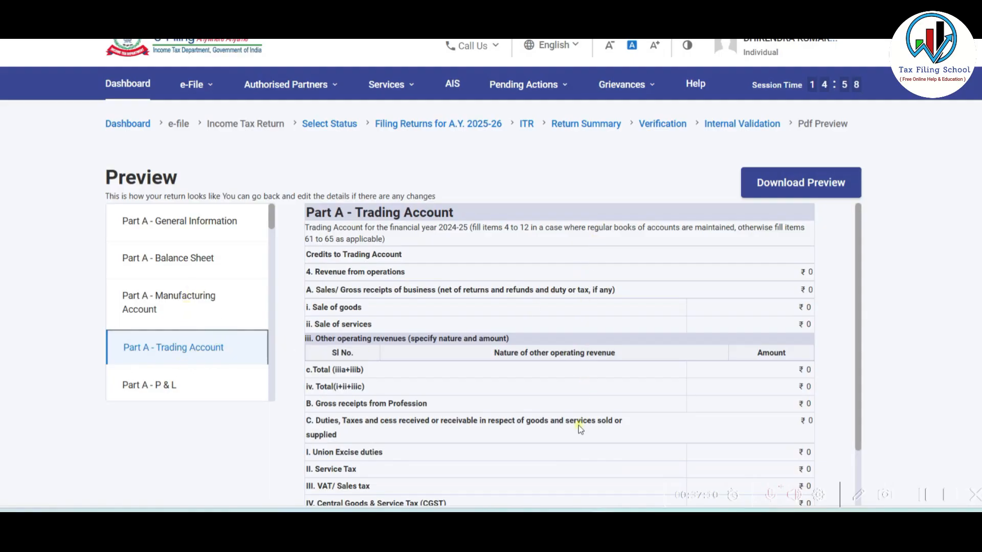
{"action": "scroll", "coordinate": [930, 281], "scroll_direction": "down", "scroll_amount": 7}
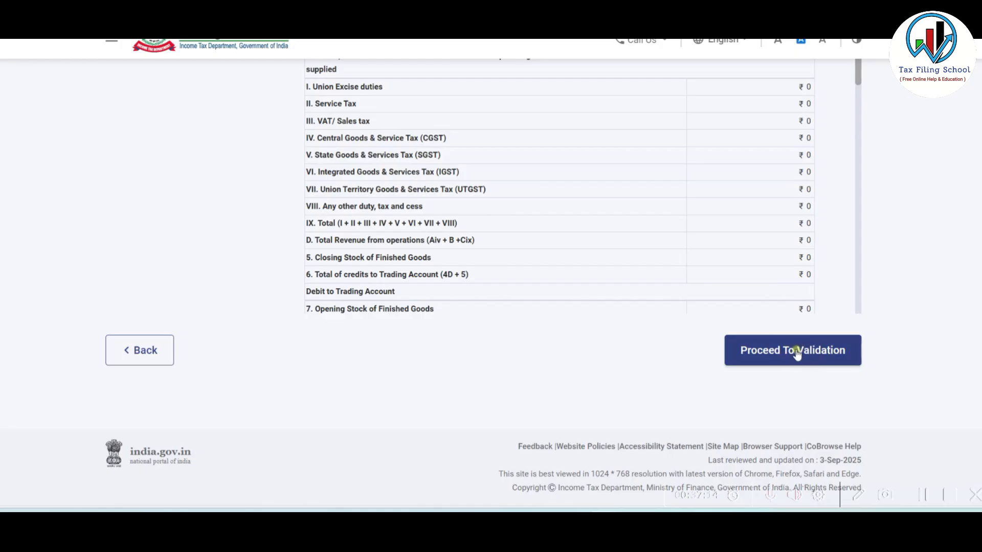
{"action": "left_click", "coordinate": [815, 357]}
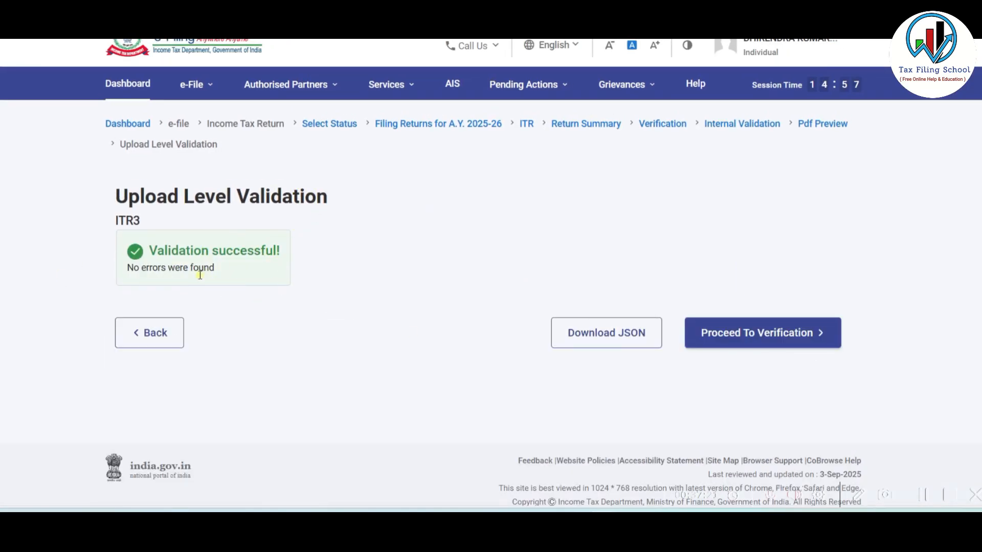
- Choose E-Verify Now using an OTP on the Aadhaar-registered mobile
{"action": "left_click", "coordinate": [777, 334]}
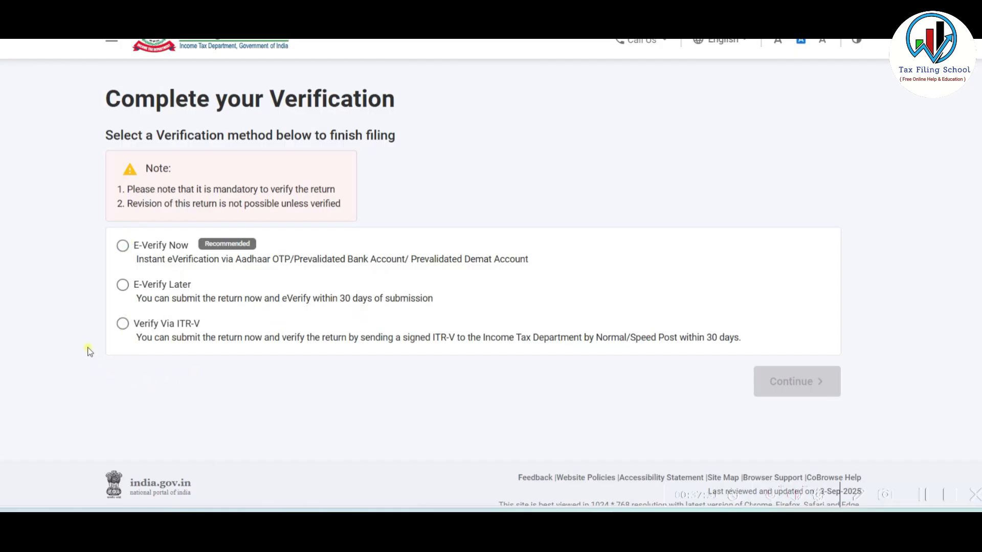
{"action": "left_click", "coordinate": [123, 246]}
{"action": "left_click", "coordinate": [816, 383]}
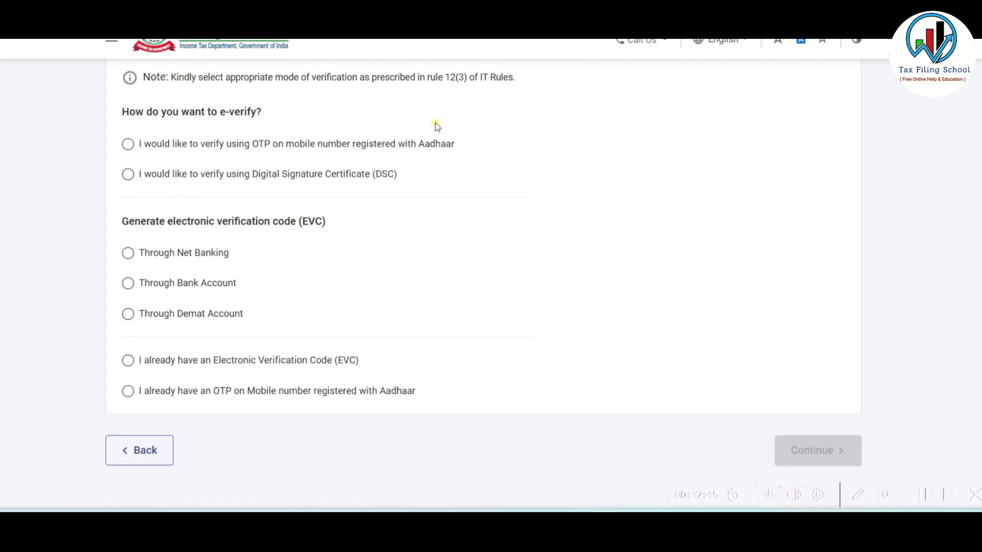
{"action": "left_click", "coordinate": [127, 144]}
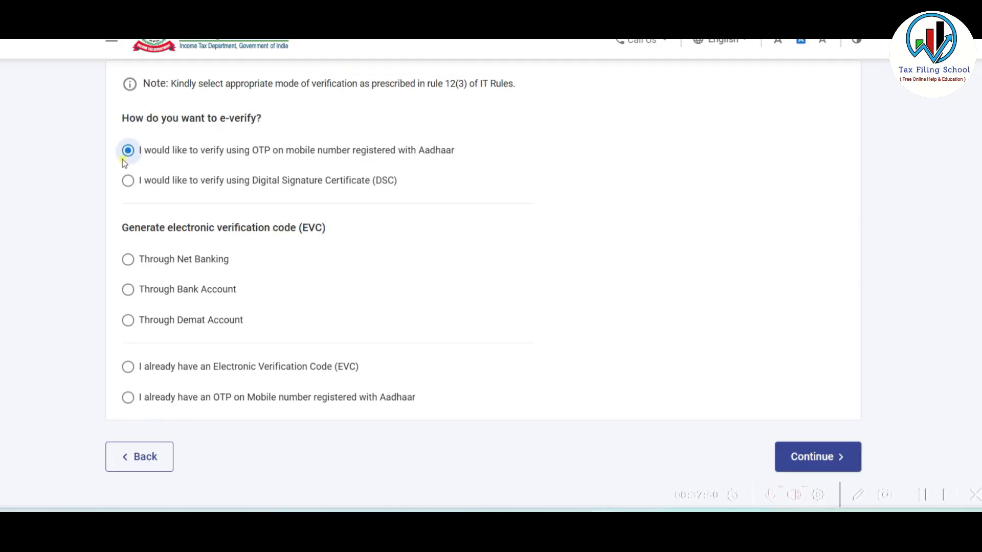
{"action": "left_click", "coordinate": [817, 455]}
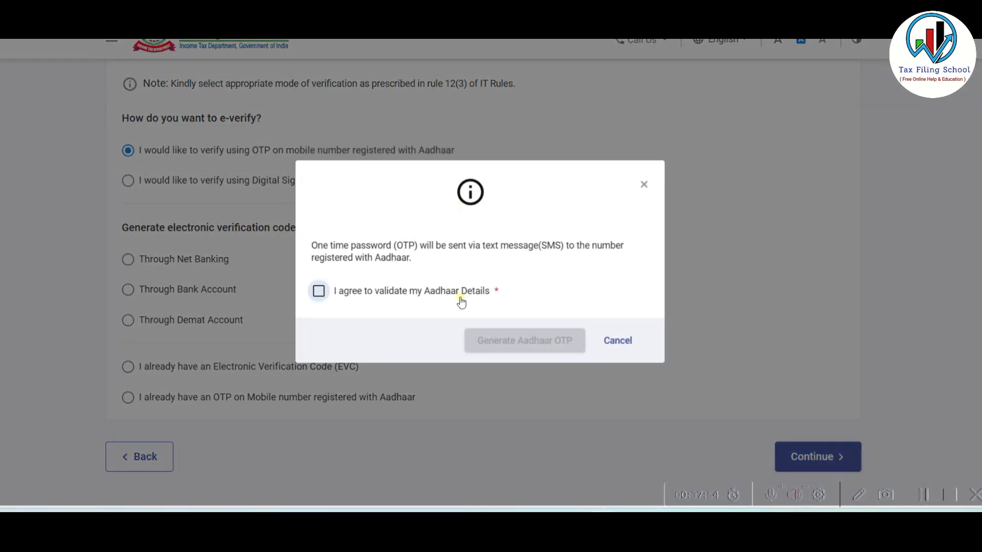
- Agree to Aadhaar validation, generate the OTP, enter the received code and validate it
{"action": "left_click", "coordinate": [318, 292]}
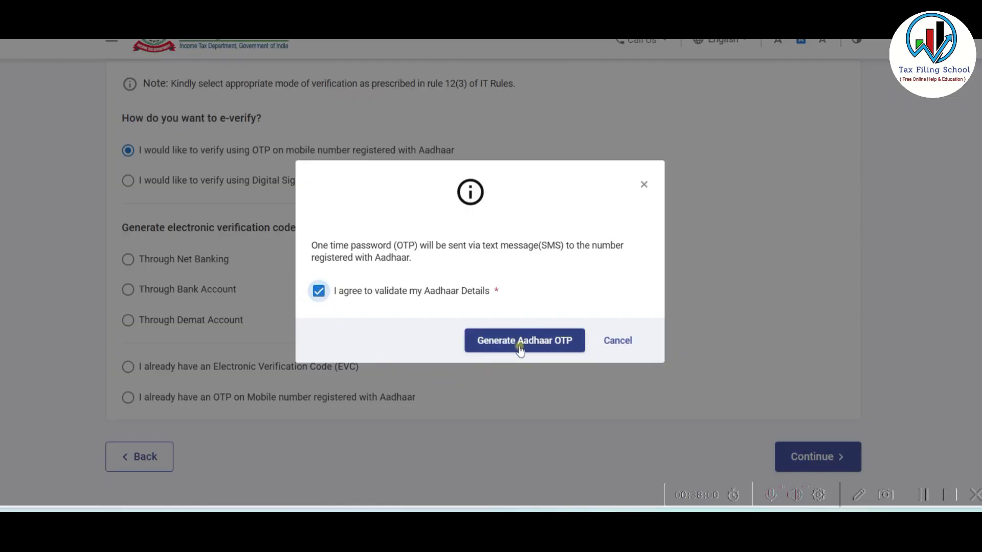
{"action": "left_click", "coordinate": [528, 342]}
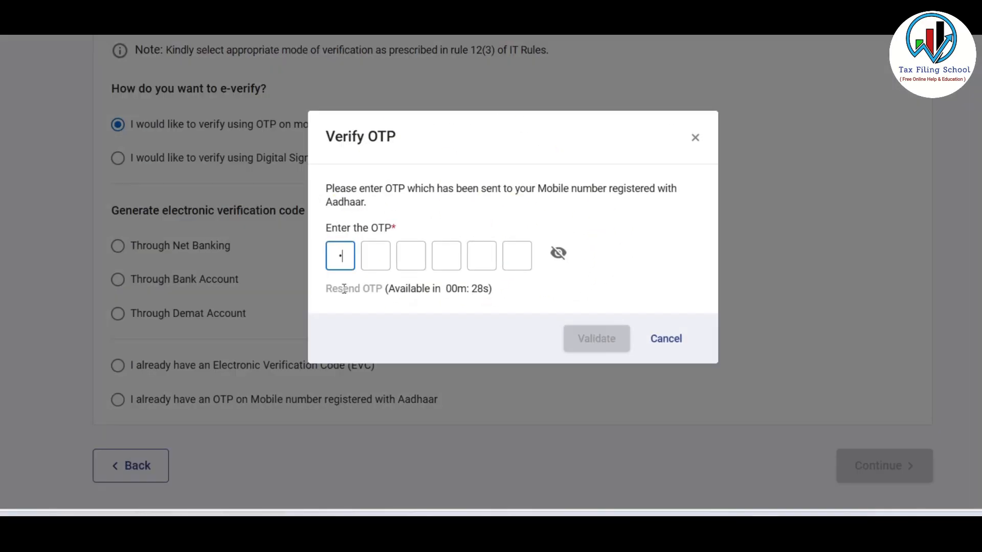
{"action": "type", "text": "•••••"}
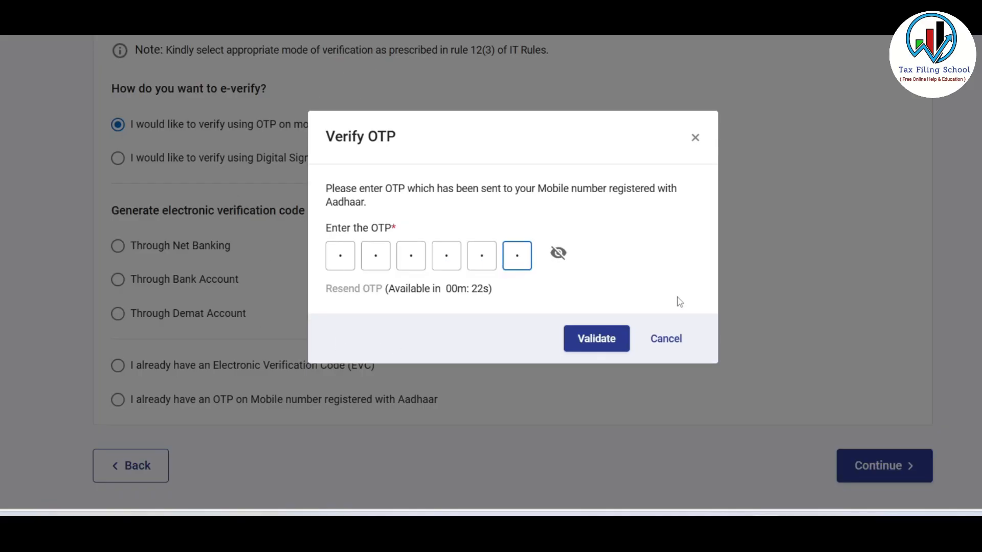
{"action": "left_click", "coordinate": [599, 340]}
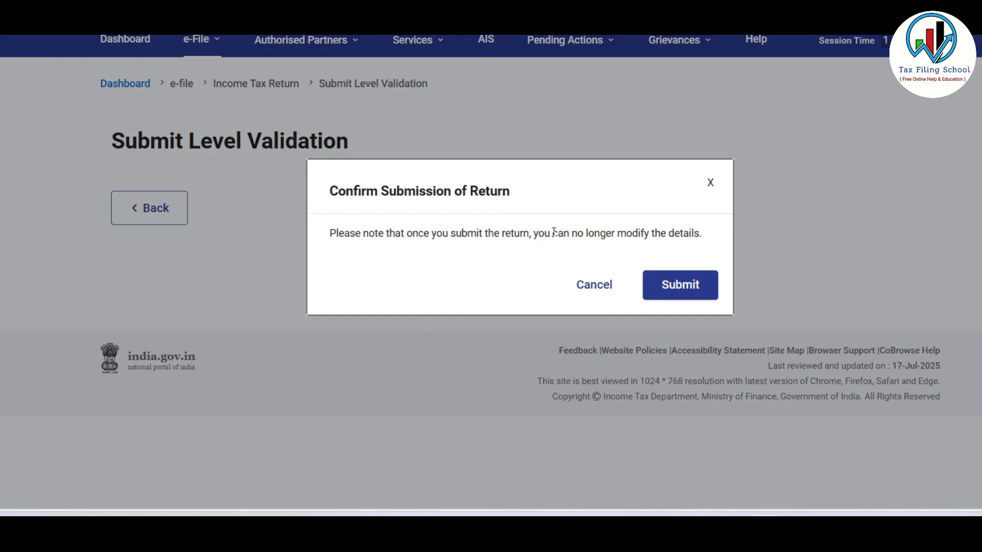
- Confirm submission of the ITR-3 and proceed past validation to the filed-and-verified confirmation
{"action": "left_click", "coordinate": [692, 286]}
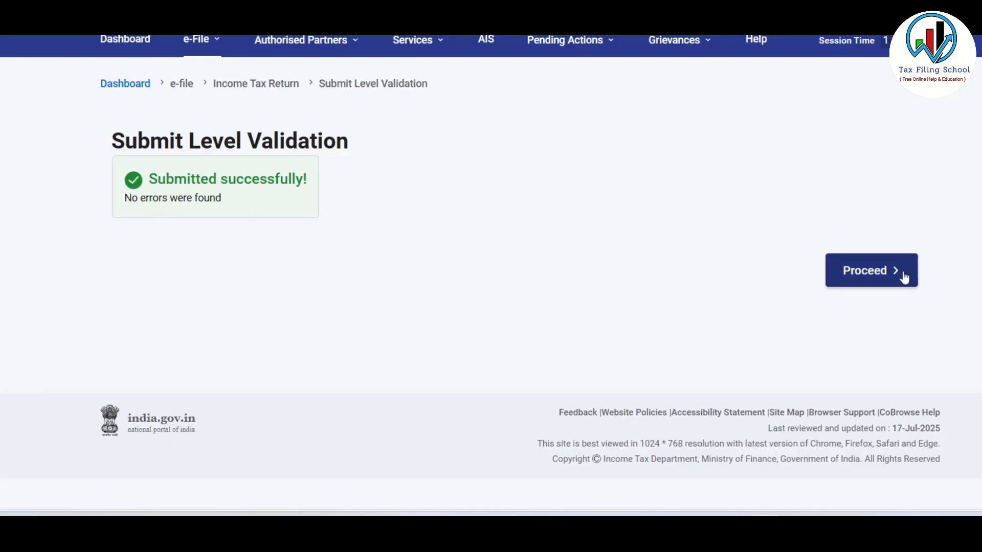
{"action": "left_click", "coordinate": [866, 269]}
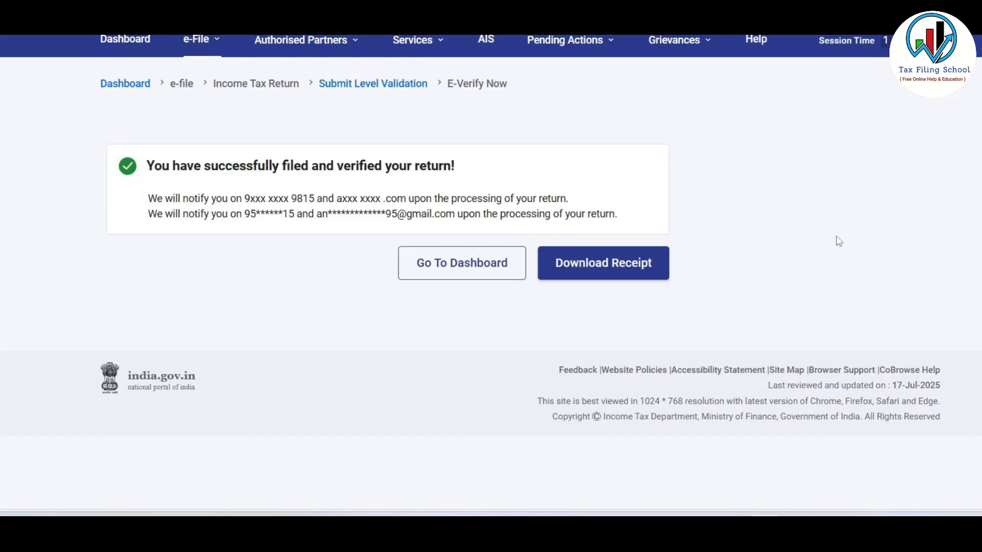